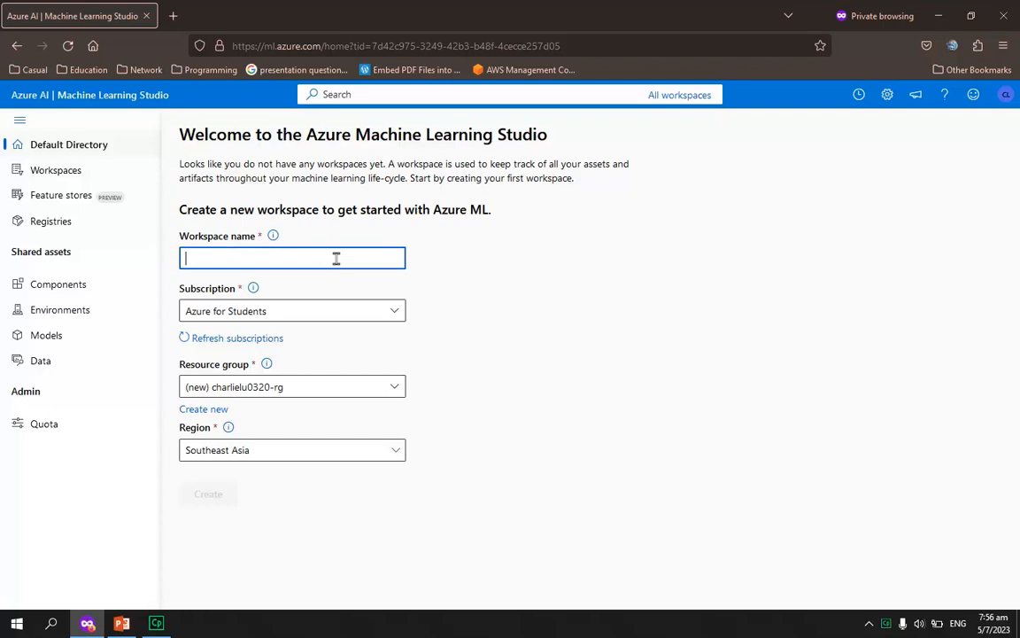
Create a workspace named lab2 with the Azure for Students subscription and a new resource group named lab2
{"action": "type", "text": "lab2"}
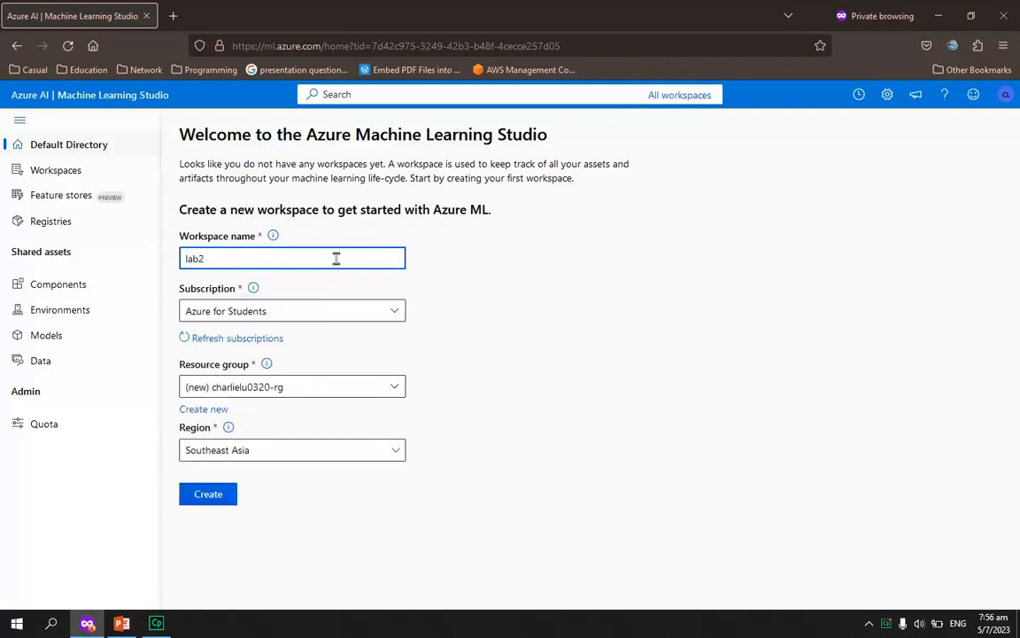
{"action": "left_click", "coordinate": [328, 311]}
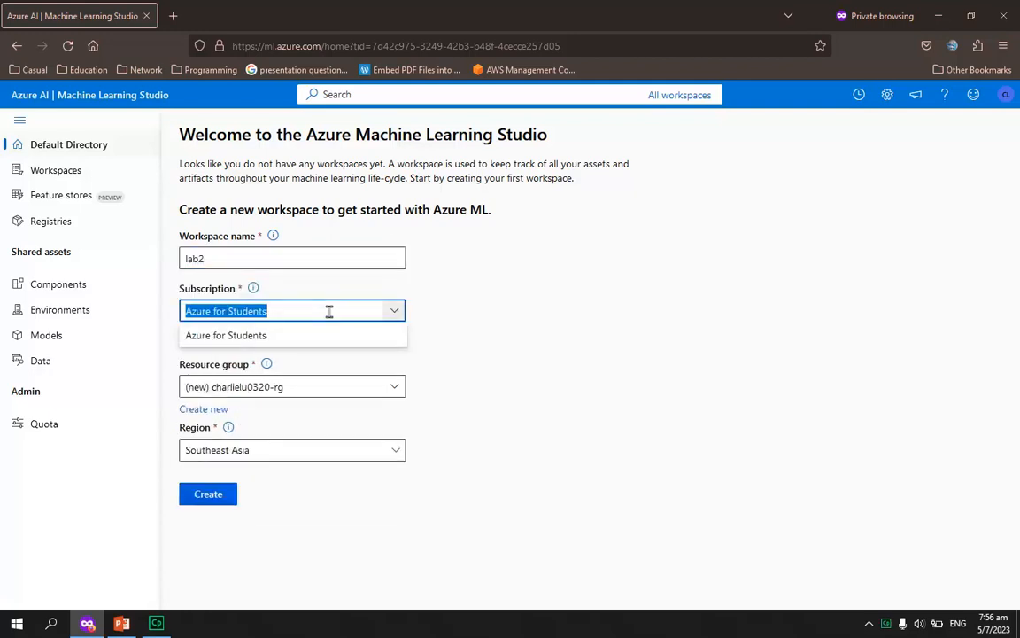
{"action": "left_click", "coordinate": [201, 413]}
{"action": "left_click", "coordinate": [202, 412]}
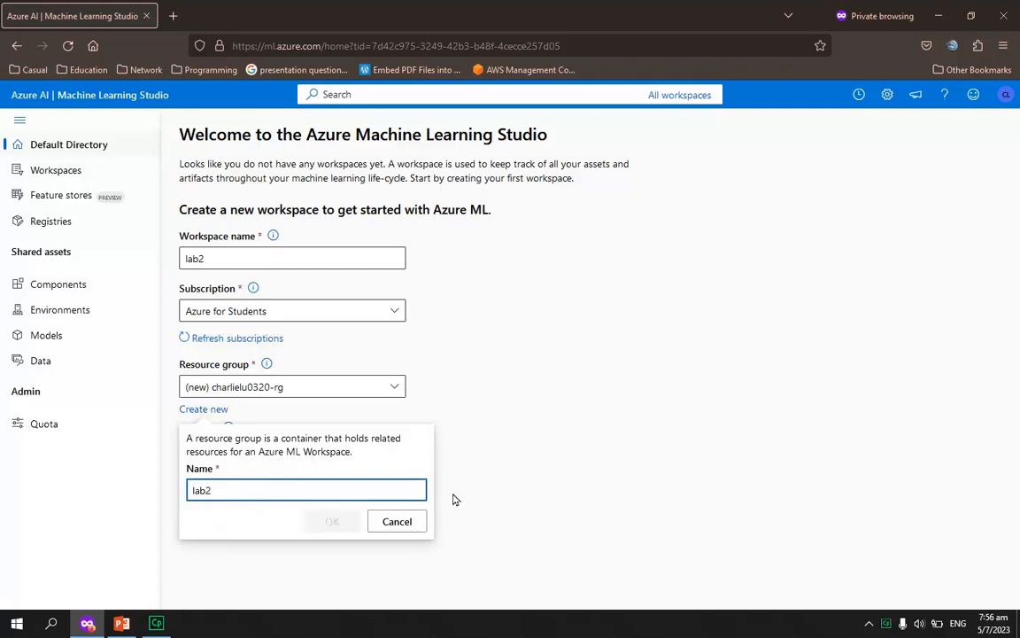
{"action": "left_click", "coordinate": [514, 391]}
{"action": "left_click", "coordinate": [206, 409]}
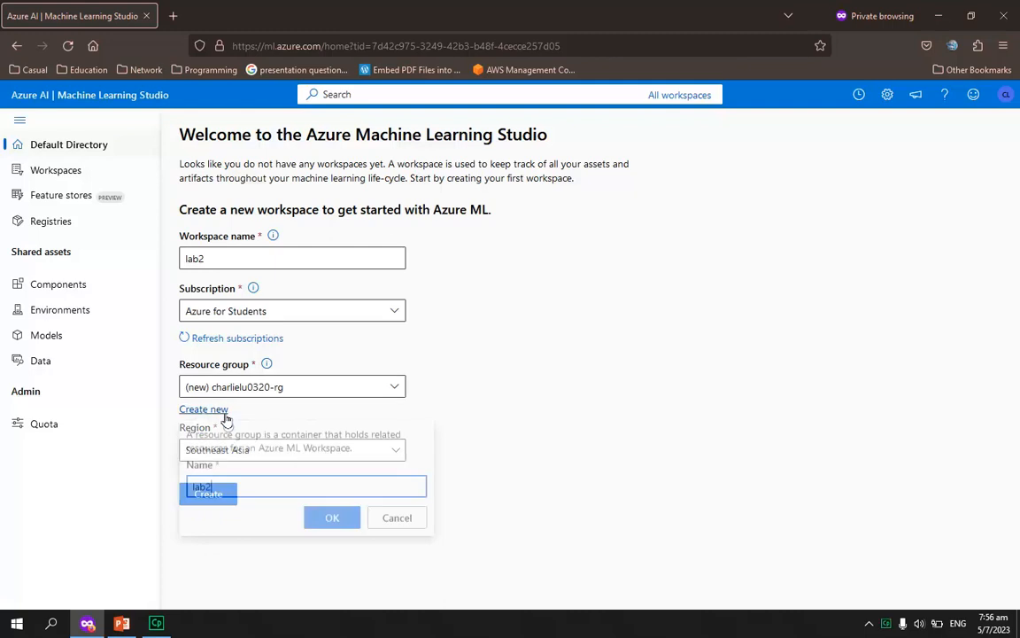
{"action": "left_click", "coordinate": [320, 520]}
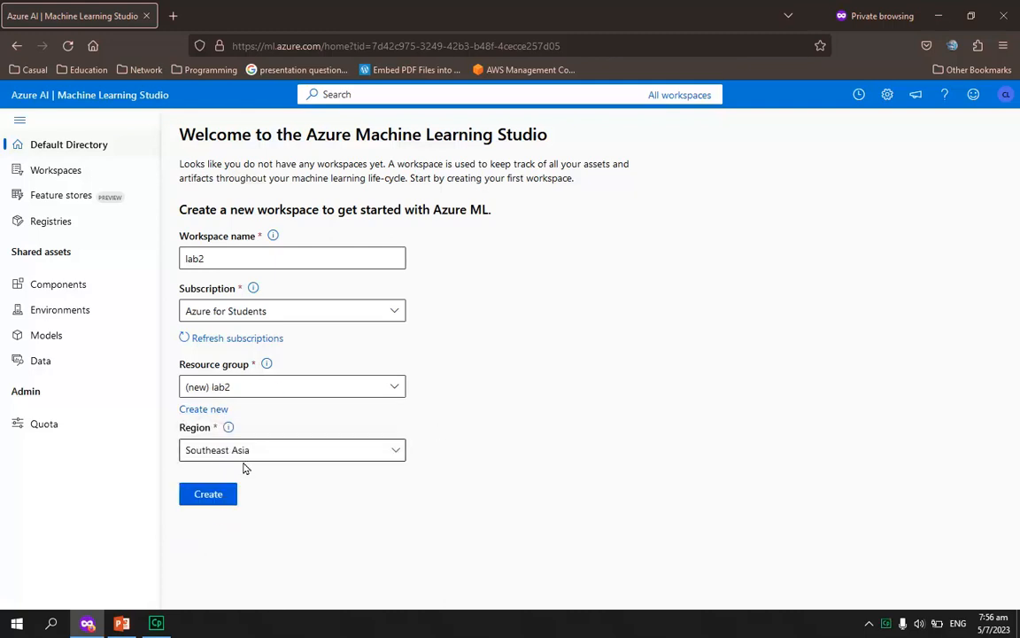
{"action": "left_click", "coordinate": [209, 495]}
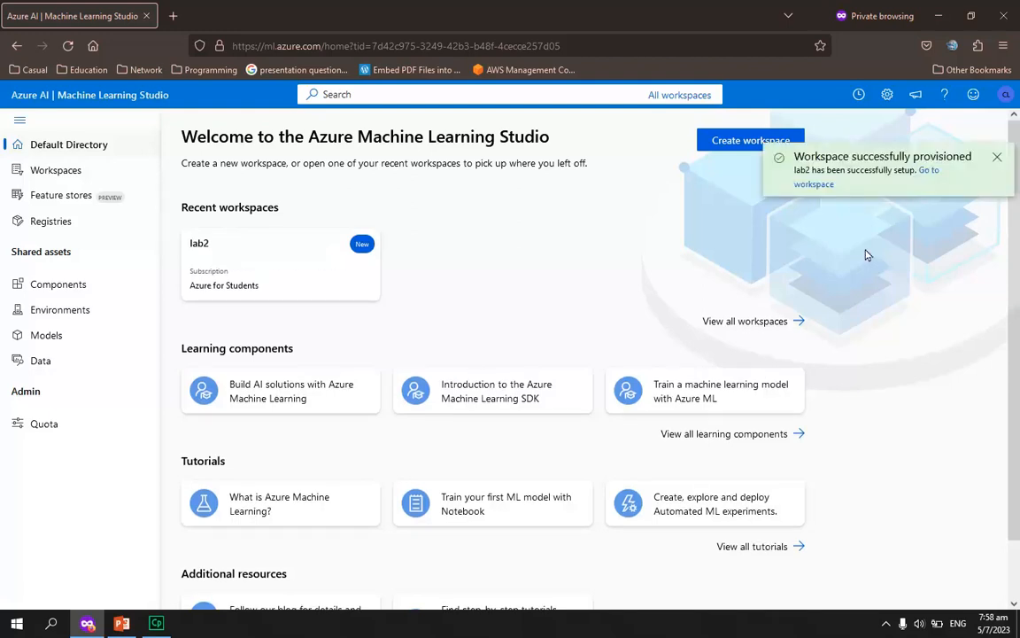
Open the lab2 workspace and start a new tabular data asset named Insurance
{"action": "left_click", "coordinate": [259, 278]}
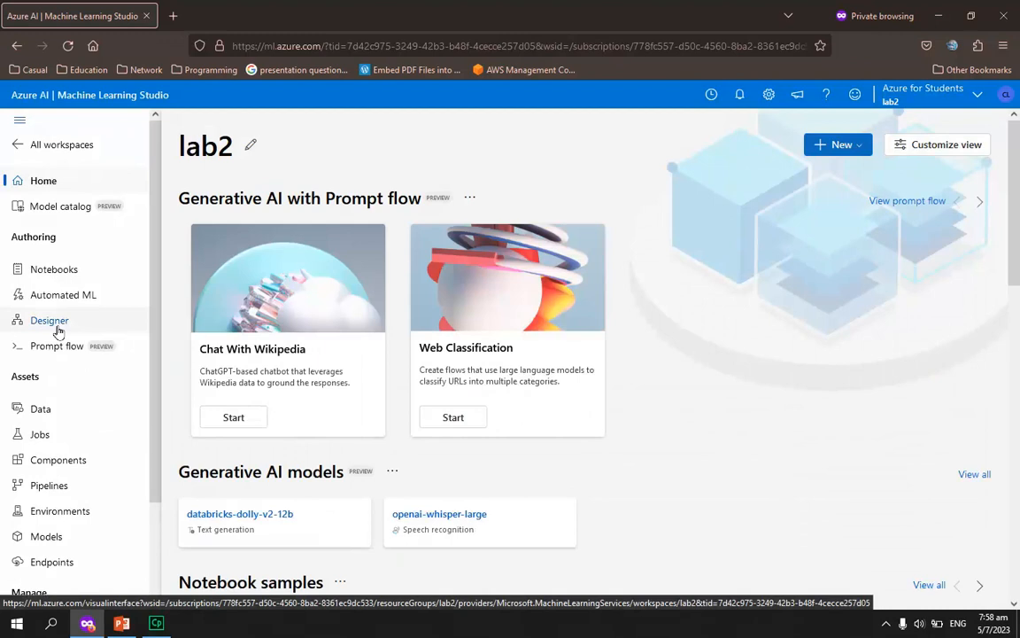
{"action": "left_click", "coordinate": [59, 417]}
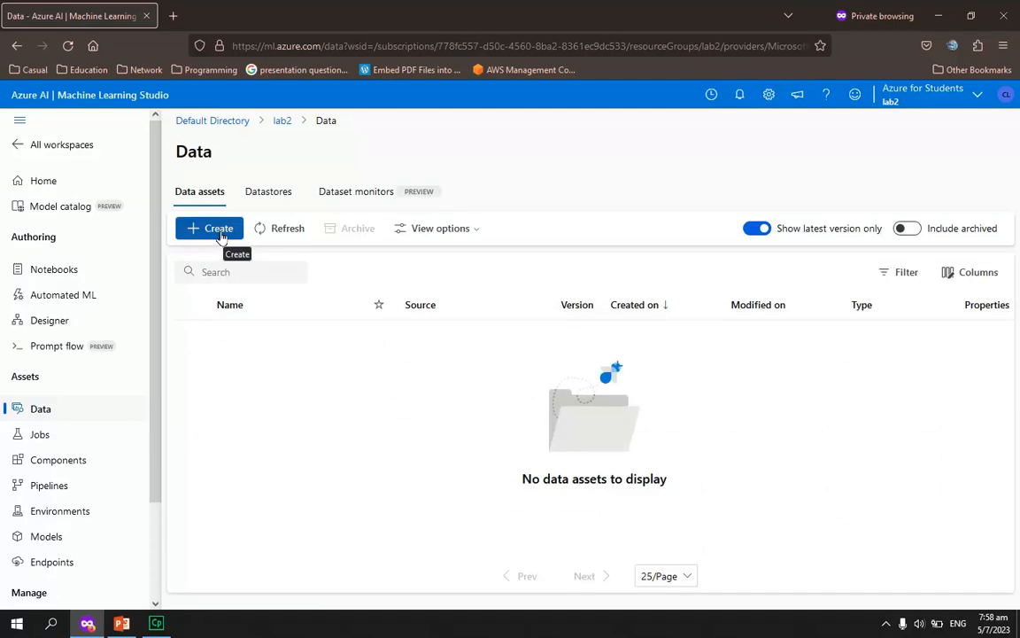
{"action": "left_click", "coordinate": [221, 234]}
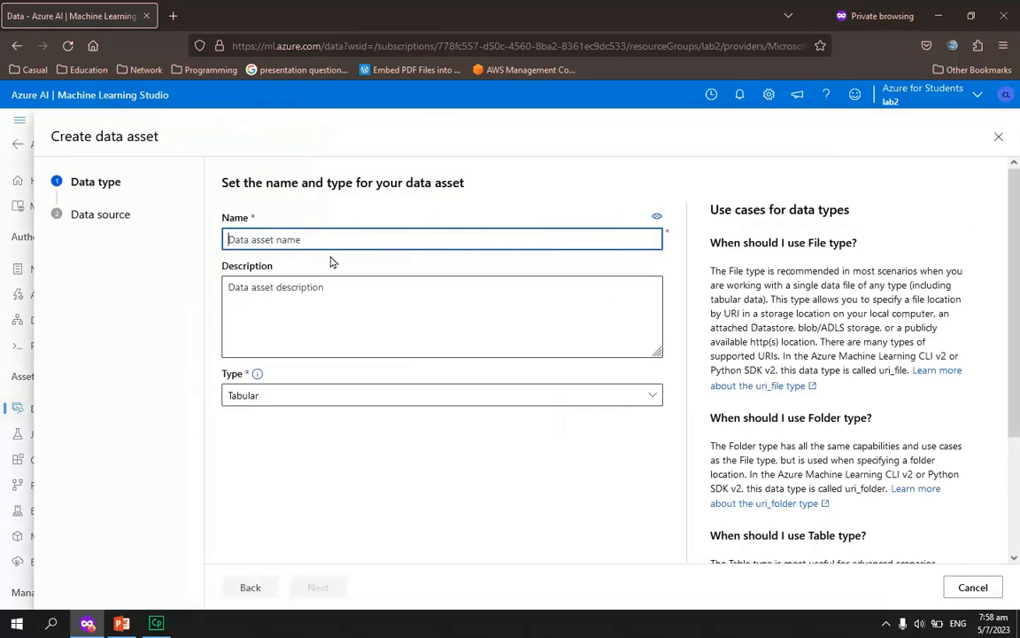
{"action": "type", "text": "l"}
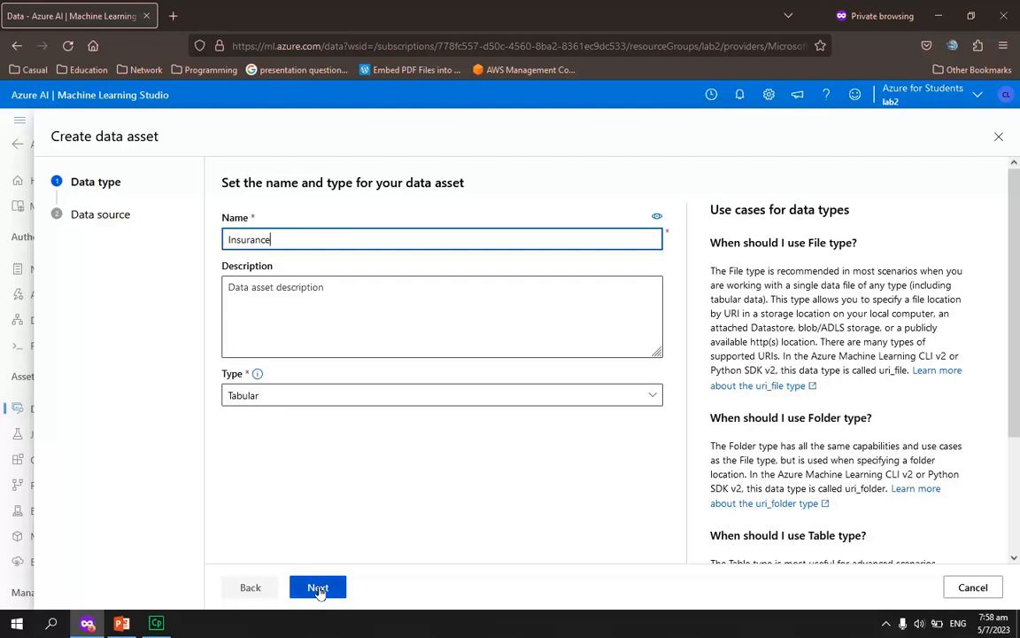
{"action": "left_click", "coordinate": [319, 588]}
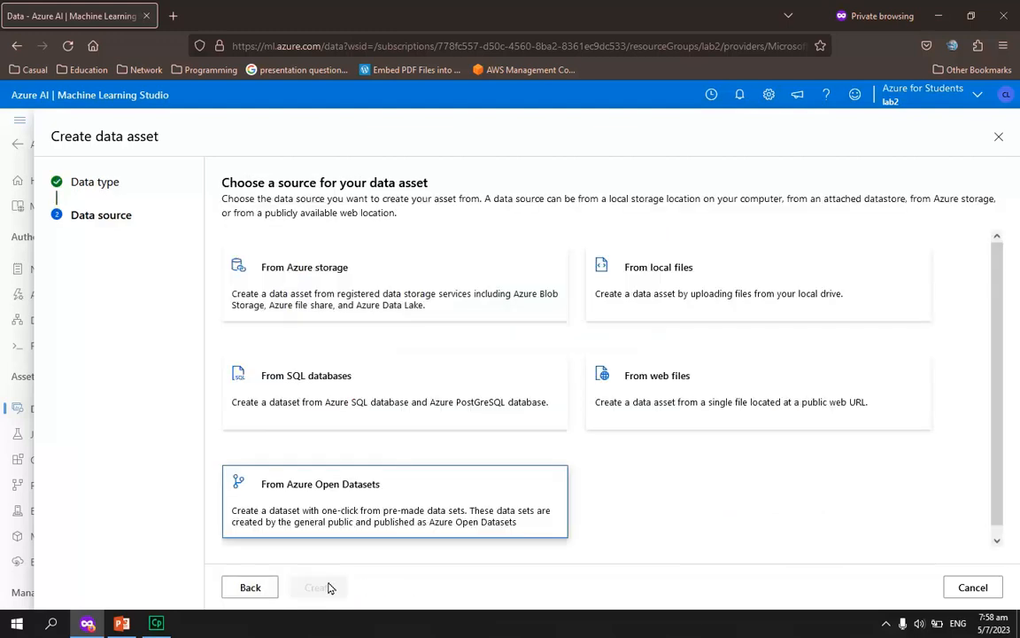
Set local files as the data asset's source and use the workspaceblobstore datastore in Azure Blob Storage
{"action": "left_click", "coordinate": [706, 295]}
{"action": "left_click", "coordinate": [318, 588]}
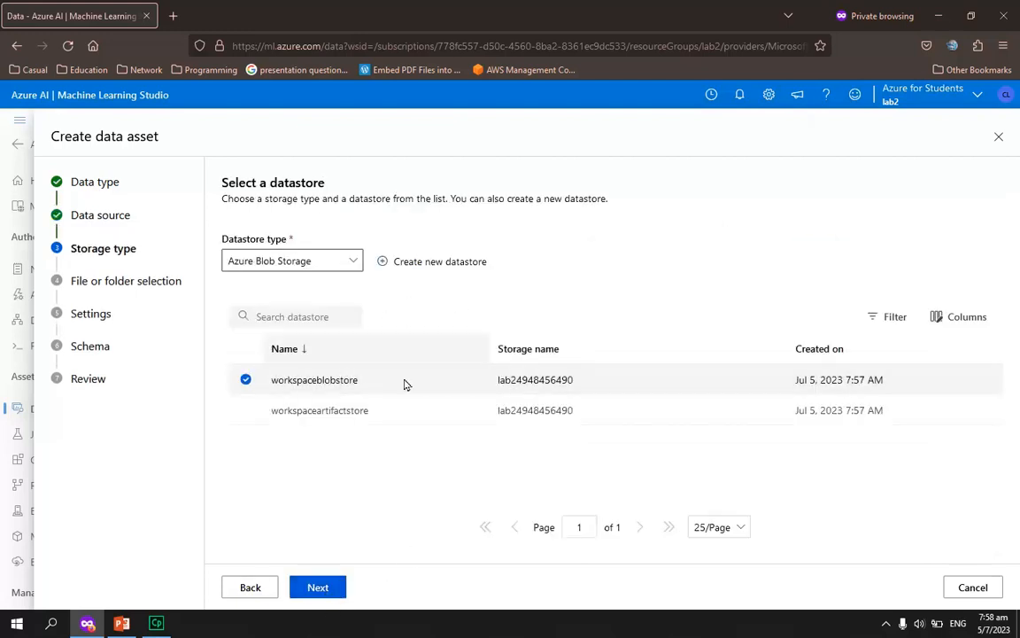
{"action": "left_click", "coordinate": [318, 588]}
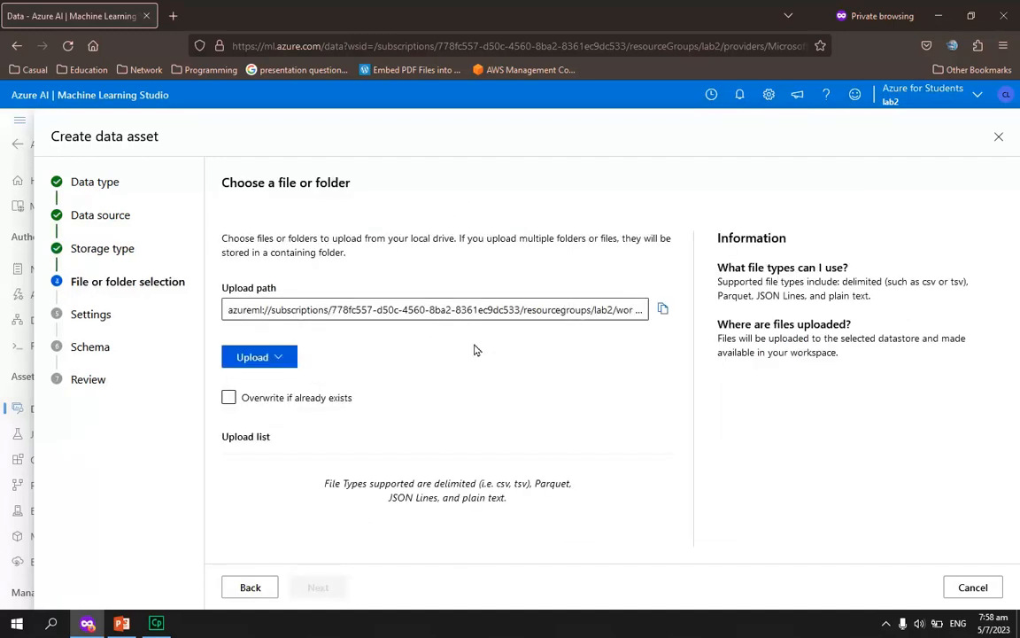
Upload the file [Dataset]_Module8_(Insurance).csv from the Desktop to the data asset
{"action": "left_click", "coordinate": [279, 358]}
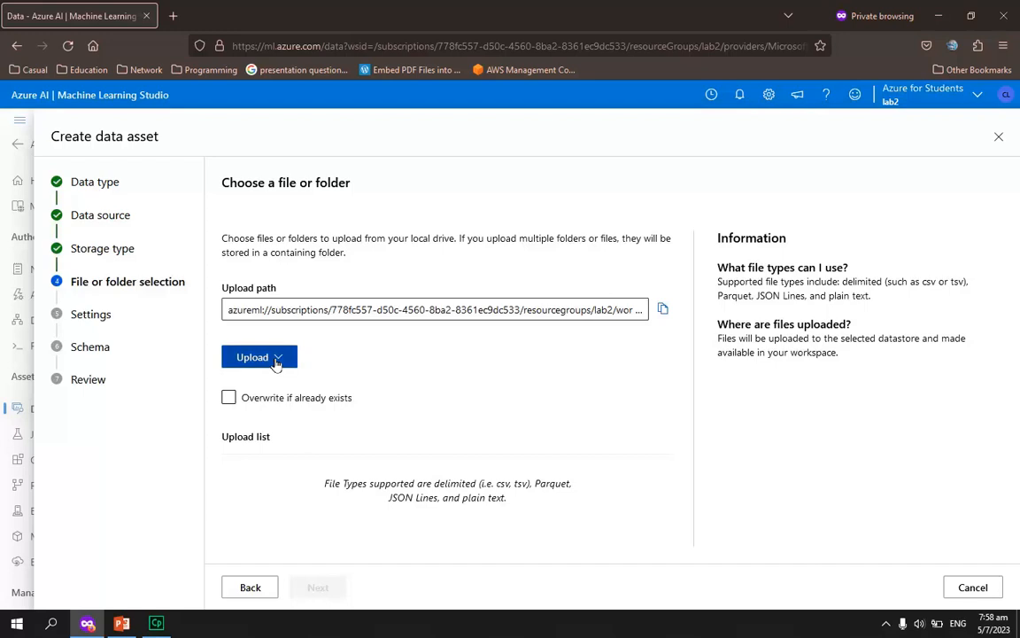
{"action": "left_click", "coordinate": [299, 384]}
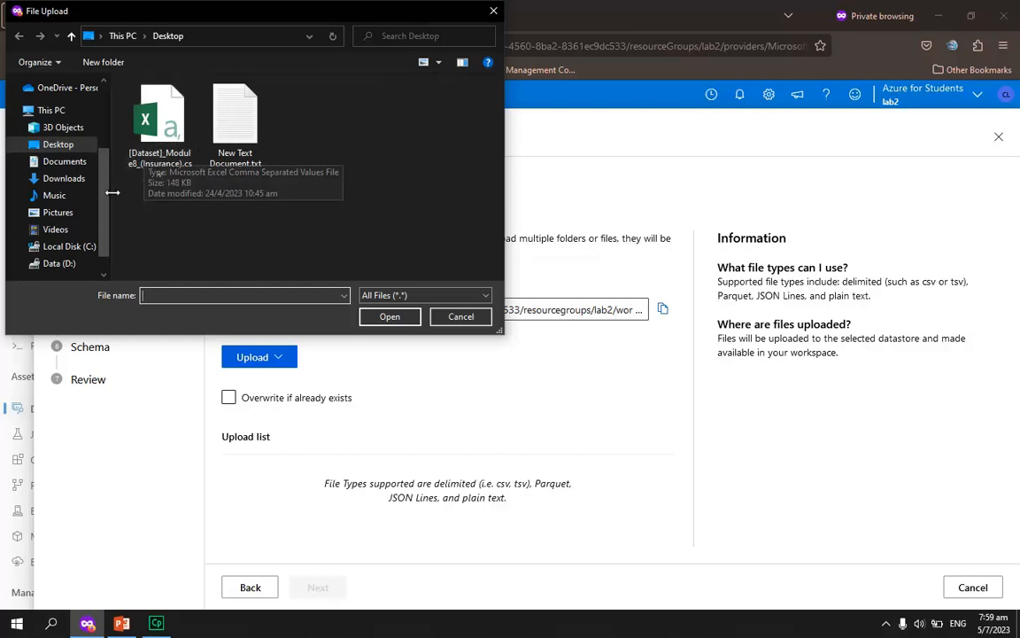
{"action": "left_click", "coordinate": [150, 132]}
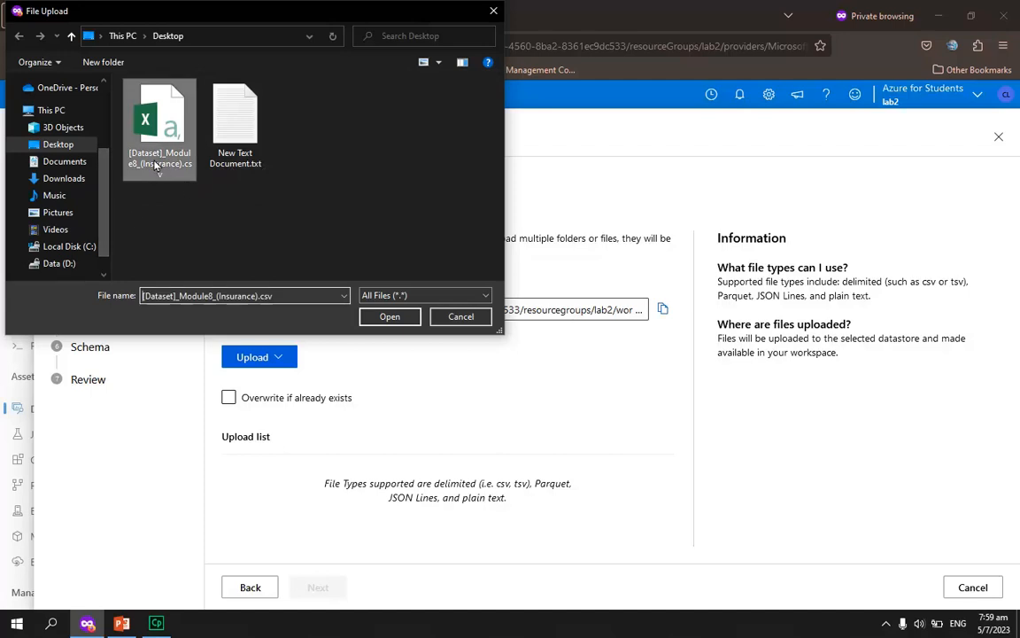
{"action": "left_click", "coordinate": [372, 319]}
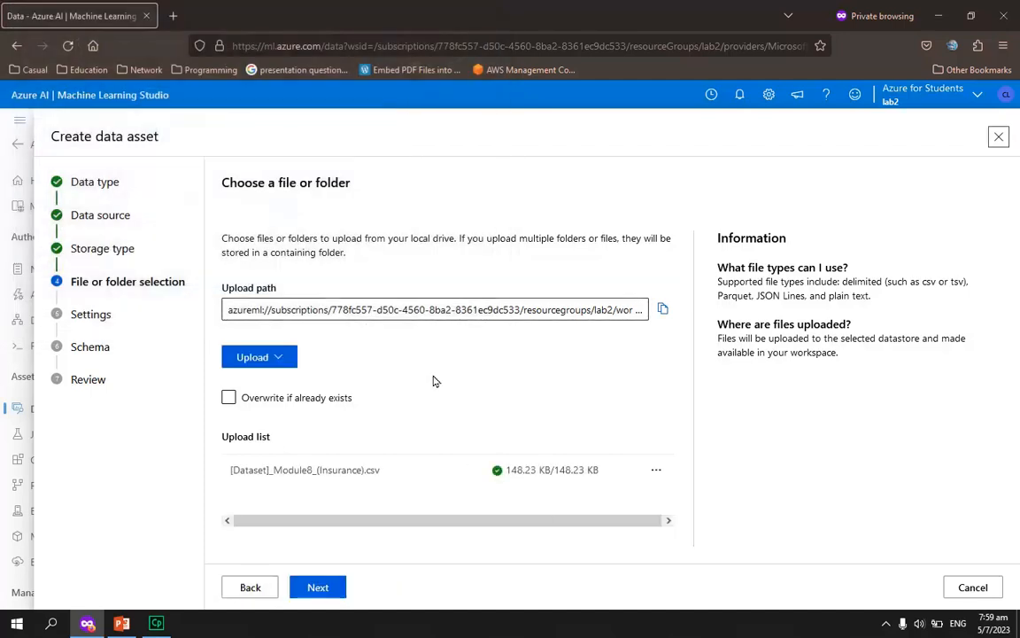
{"action": "left_click", "coordinate": [330, 587]}
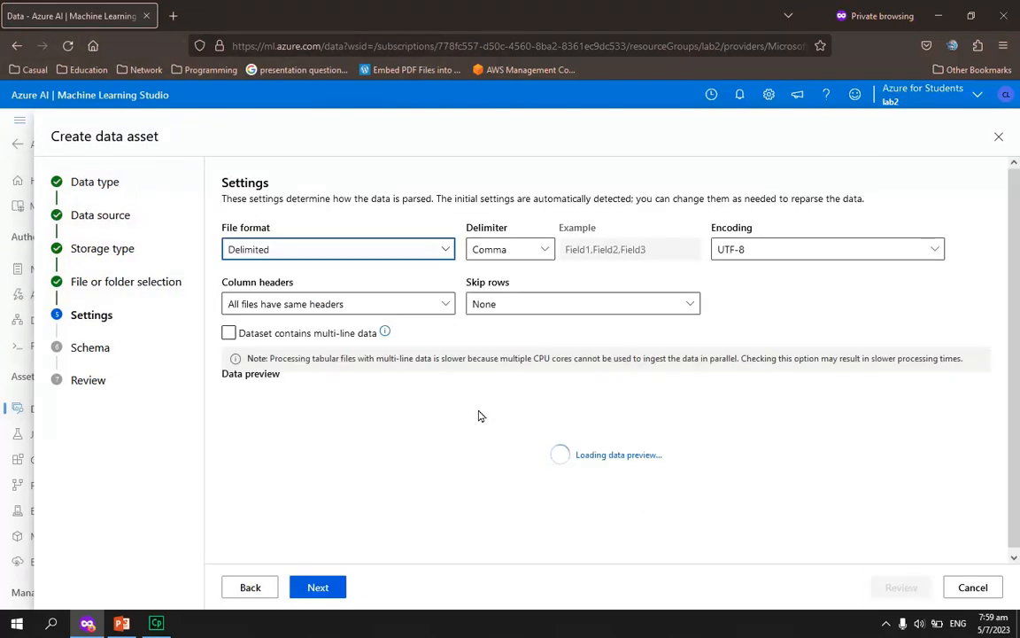
Accept the detected parsing settings and schema, and create the Insurance data asset
{"action": "left_click_drag", "start_coordinate": [335, 560], "coordinate": [310, 519]}
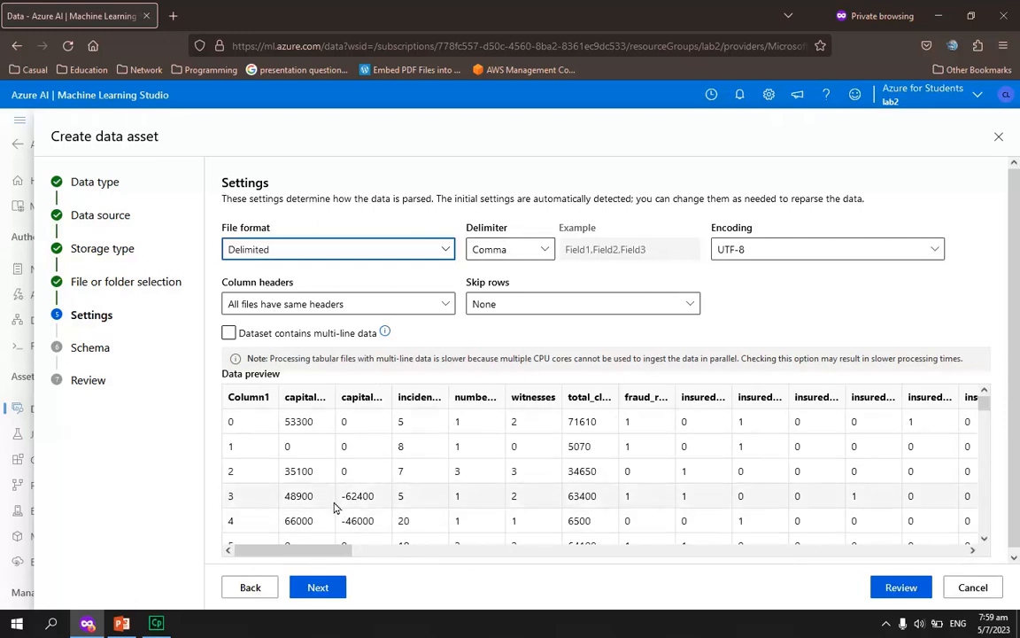
{"action": "left_click", "coordinate": [315, 589]}
{"action": "left_click", "coordinate": [317, 589]}
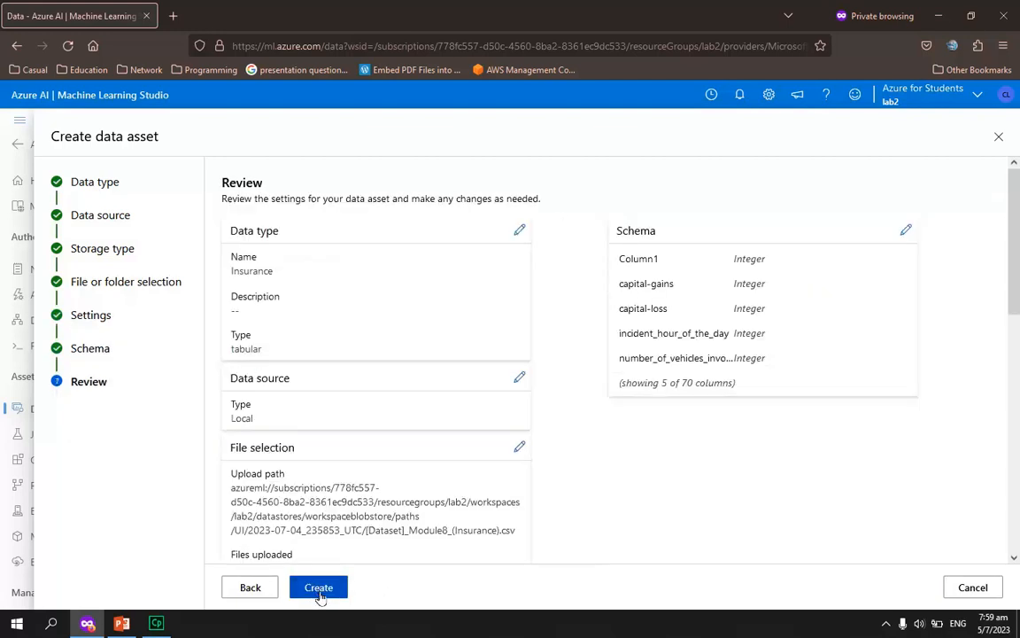
{"action": "left_click", "coordinate": [316, 590]}
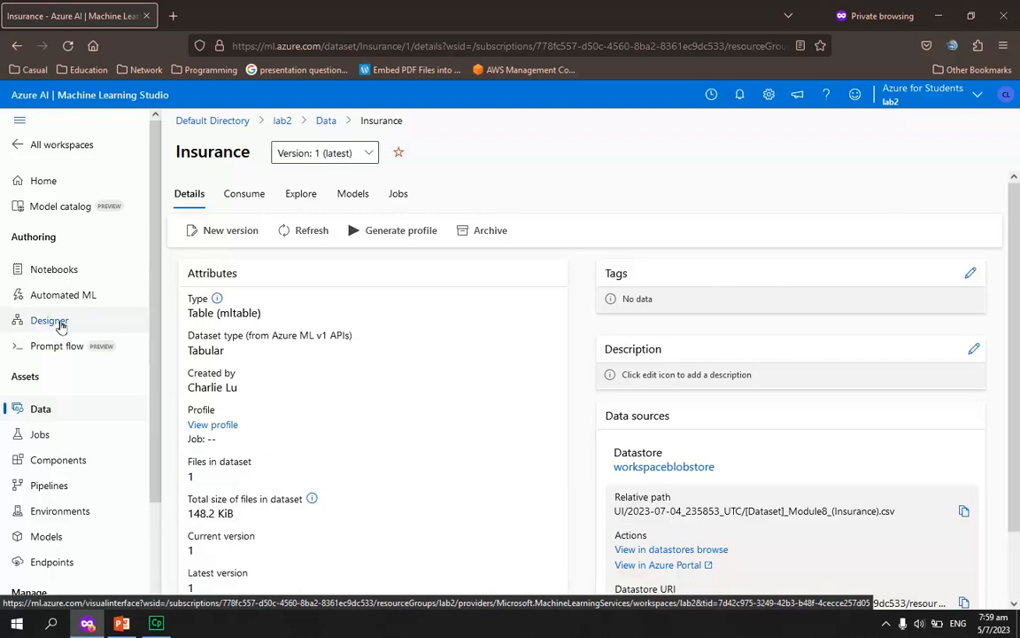
Create a new Designer pipeline using classic prebuilt components and place the Insurance dataset on its canvas
{"action": "left_click", "coordinate": [53, 321]}
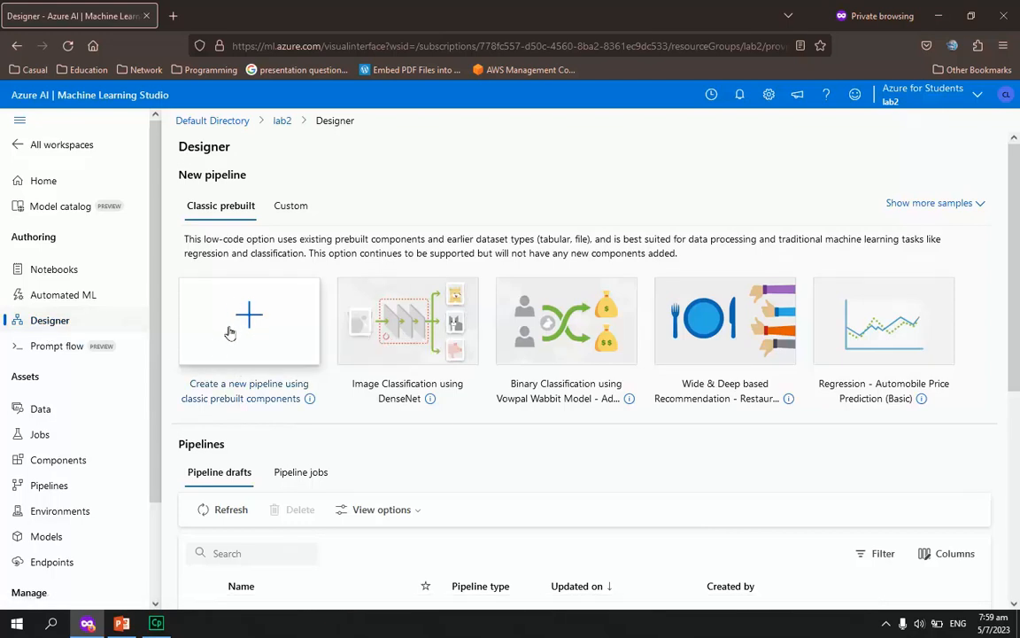
{"action": "left_click", "coordinate": [256, 332]}
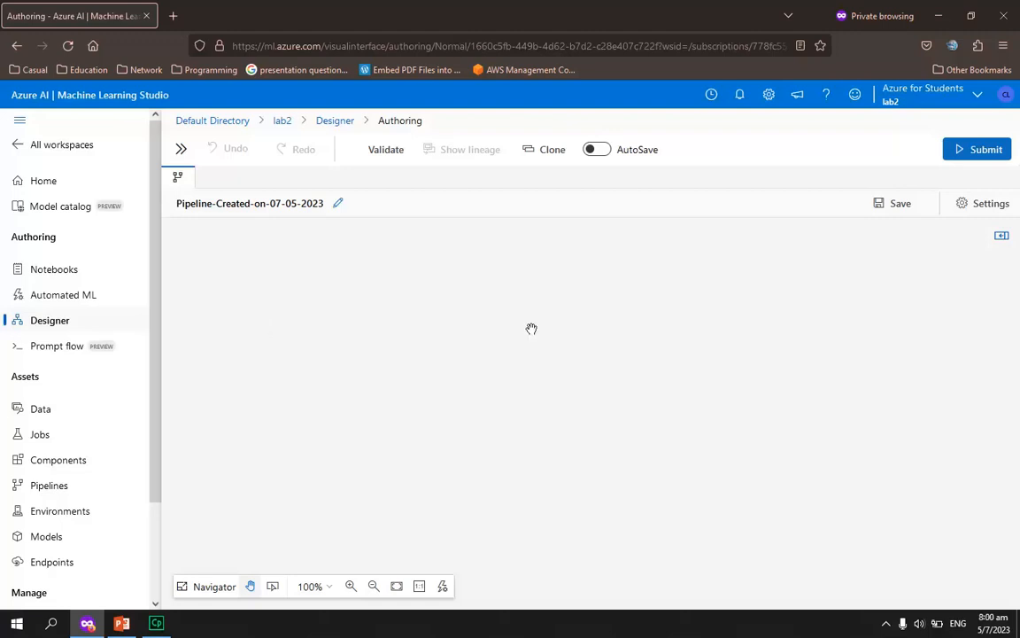
{"action": "left_click", "coordinate": [181, 152]}
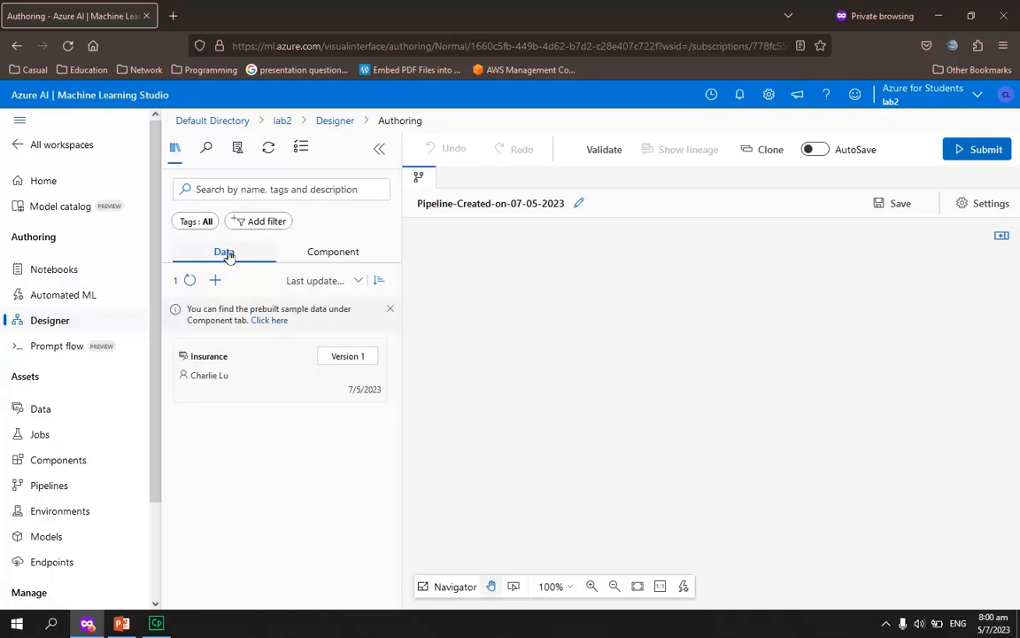
{"action": "left_click_drag", "start_coordinate": [236, 377], "coordinate": [681, 260]}
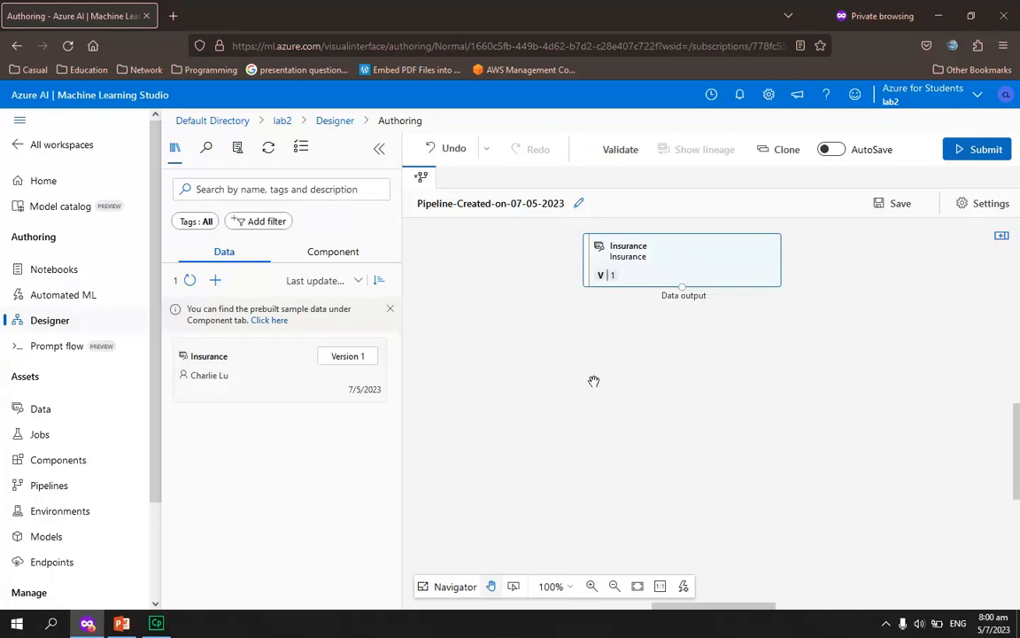
Preview the Insurance node's data output, show its profile, and widen the view of the profile
{"action": "right_click", "coordinate": [681, 288]}
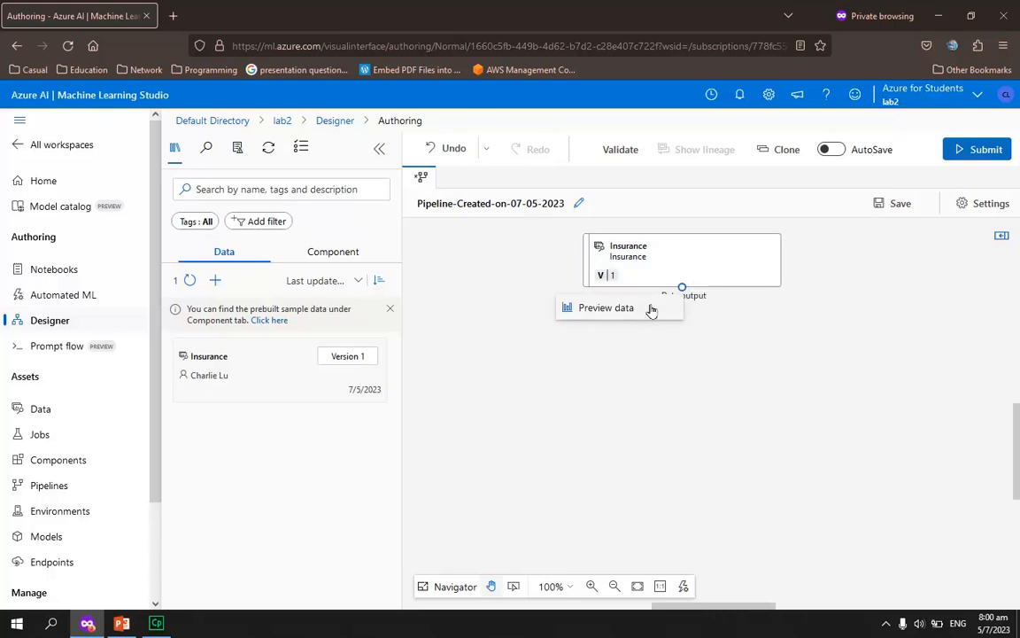
{"action": "left_click", "coordinate": [651, 308]}
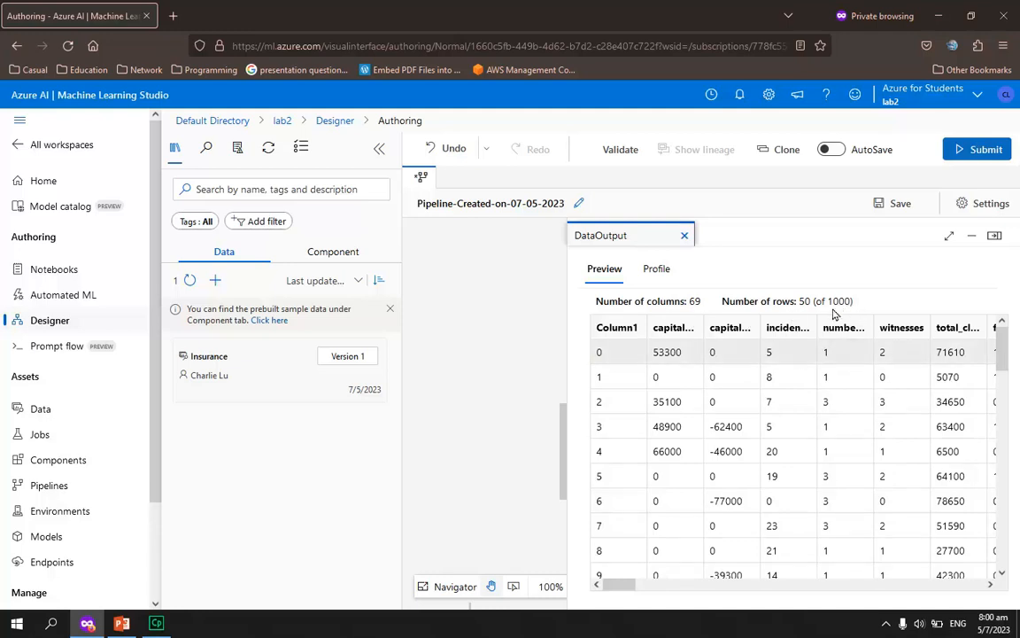
{"action": "left_click", "coordinate": [658, 270]}
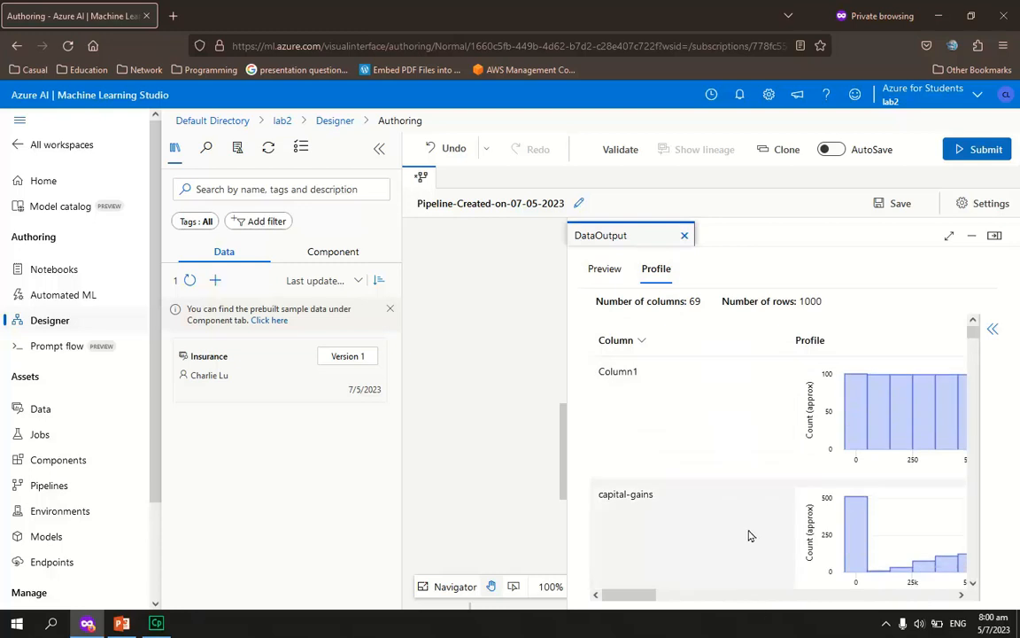
{"action": "left_click", "coordinate": [379, 149]}
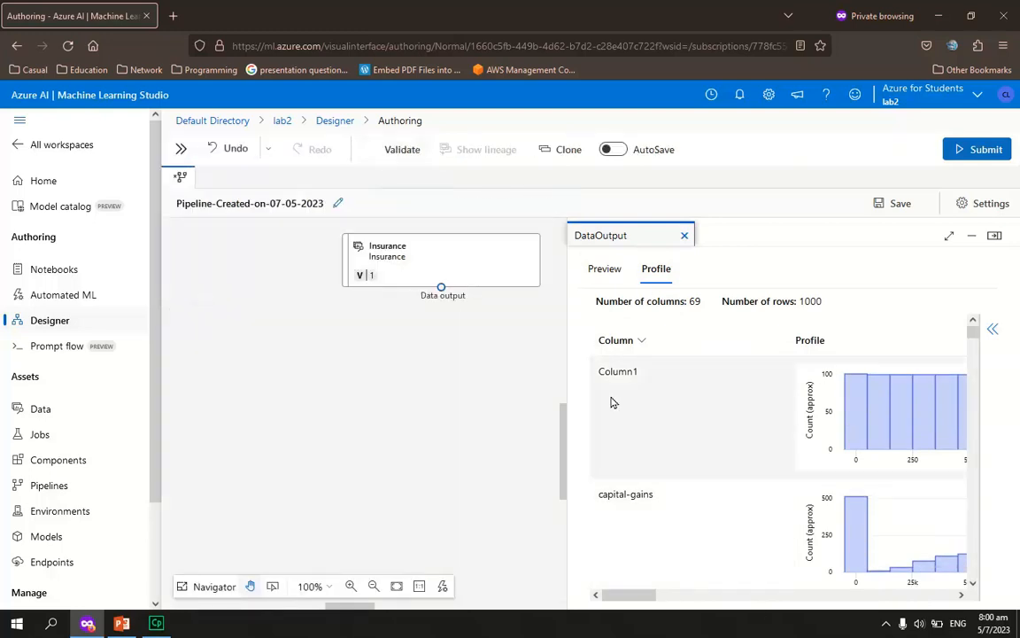
{"action": "left_click_drag", "start_coordinate": [567, 434], "coordinate": [320, 408]}
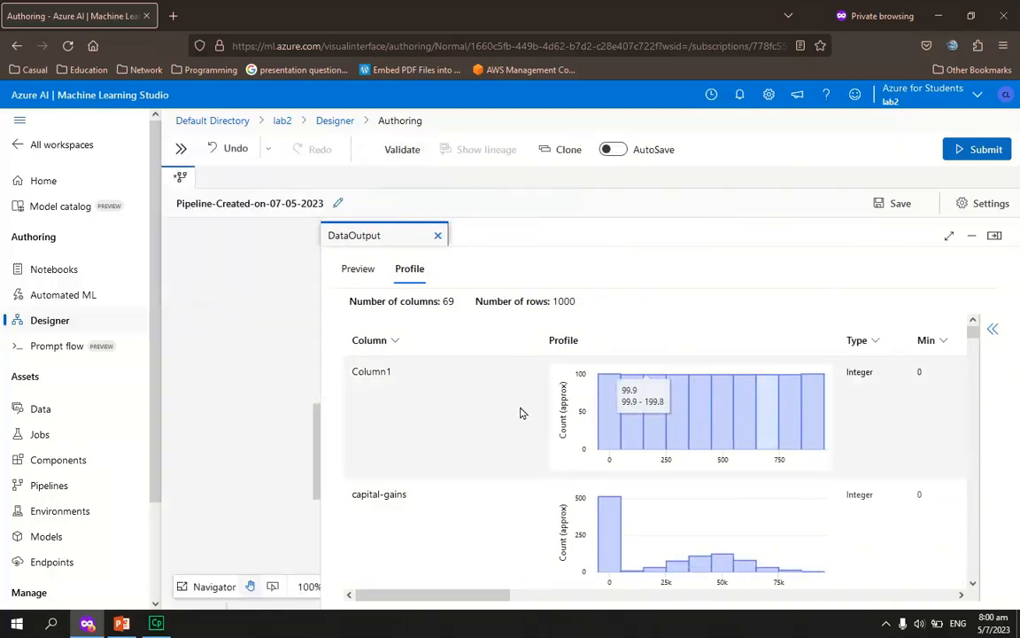
Examine the value distribution charts of the Insurance dataset's columns in the profile
{"action": "scroll", "coordinate": [518, 428], "scroll_direction": "down", "scroll_amount": 2}
{"action": "scroll", "coordinate": [763, 496], "scroll_direction": "up", "scroll_amount": 2}
{"action": "scroll", "coordinate": [869, 503], "scroll_direction": "down", "scroll_amount": 2}
{"action": "scroll", "coordinate": [869, 501], "scroll_direction": "up", "scroll_amount": 1}
{"action": "scroll", "coordinate": [743, 483], "scroll_direction": "down", "scroll_amount": 2}
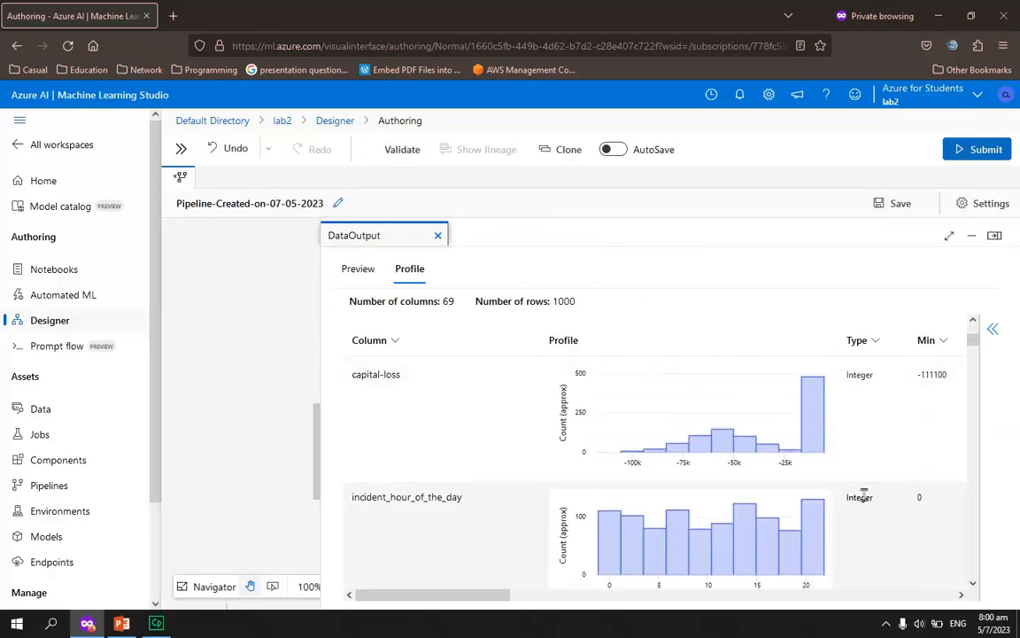
{"action": "scroll", "coordinate": [872, 455], "scroll_direction": "down", "scroll_amount": 3}
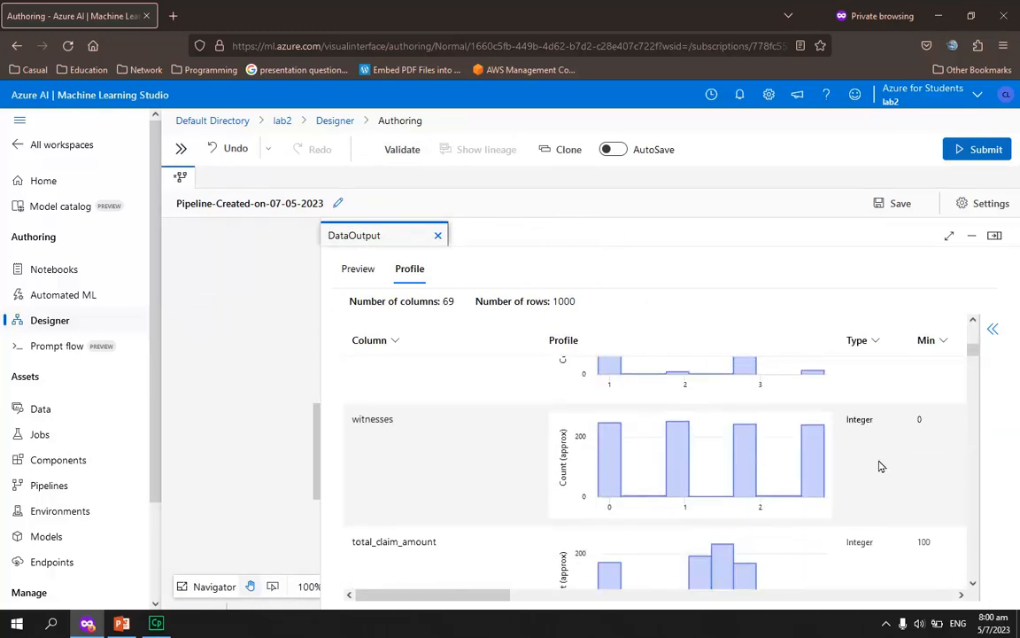
{"action": "scroll", "coordinate": [872, 488], "scroll_direction": "down", "scroll_amount": 3}
{"action": "scroll", "coordinate": [877, 474], "scroll_direction": "up", "scroll_amount": 2}
Examine the profile's column statistics, including maximum, count, missing count, mean and standard deviation
{"action": "left_click_drag", "start_coordinate": [507, 596], "coordinate": [630, 602]}
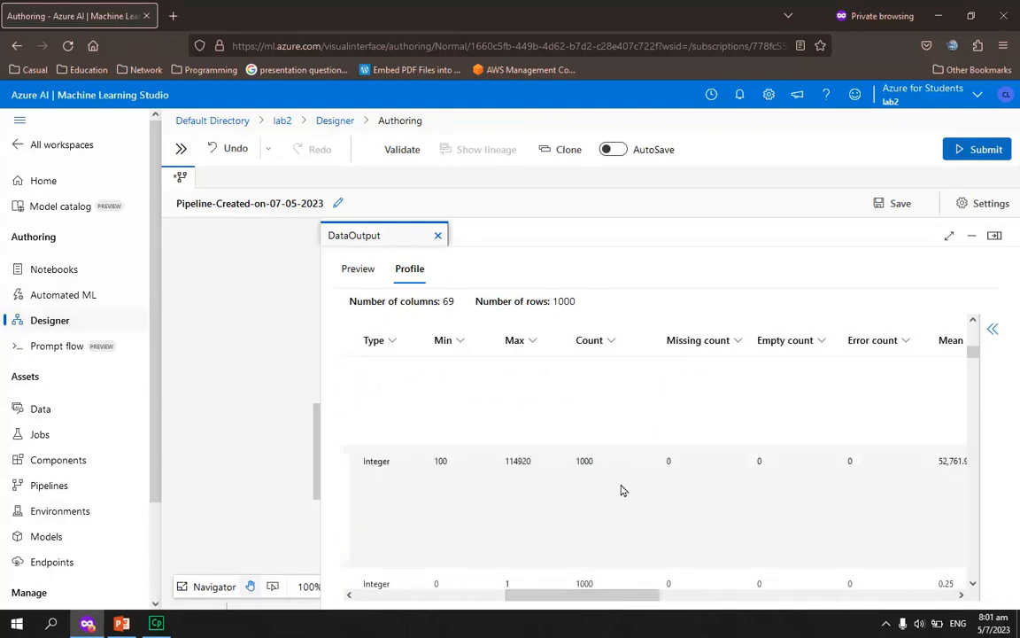
{"action": "left_click_drag", "start_coordinate": [593, 600], "coordinate": [644, 601]}
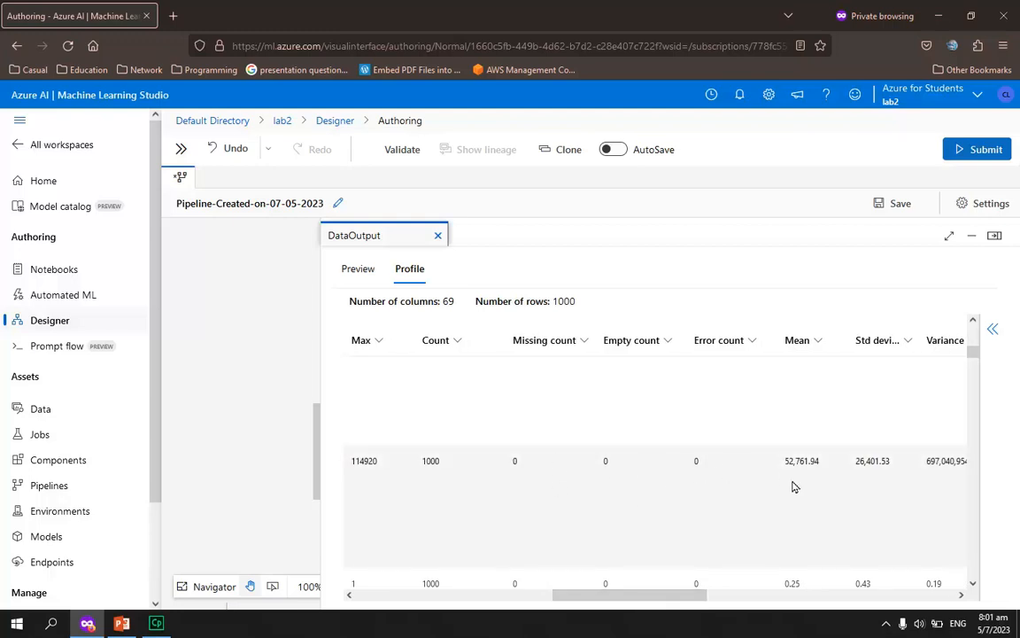
{"action": "mouse_move", "coordinate": [655, 597]}
{"action": "left_mouse_down"}
{"action": "mouse_move", "coordinate": [734, 603]}
{"action": "mouse_move", "coordinate": [654, 603]}
{"action": "left_mouse_up"}
{"action": "scroll", "coordinate": [655, 501], "scroll_direction": "up", "scroll_amount": 3}
{"action": "scroll", "coordinate": [657, 504], "scroll_direction": "down", "scroll_amount": 5}
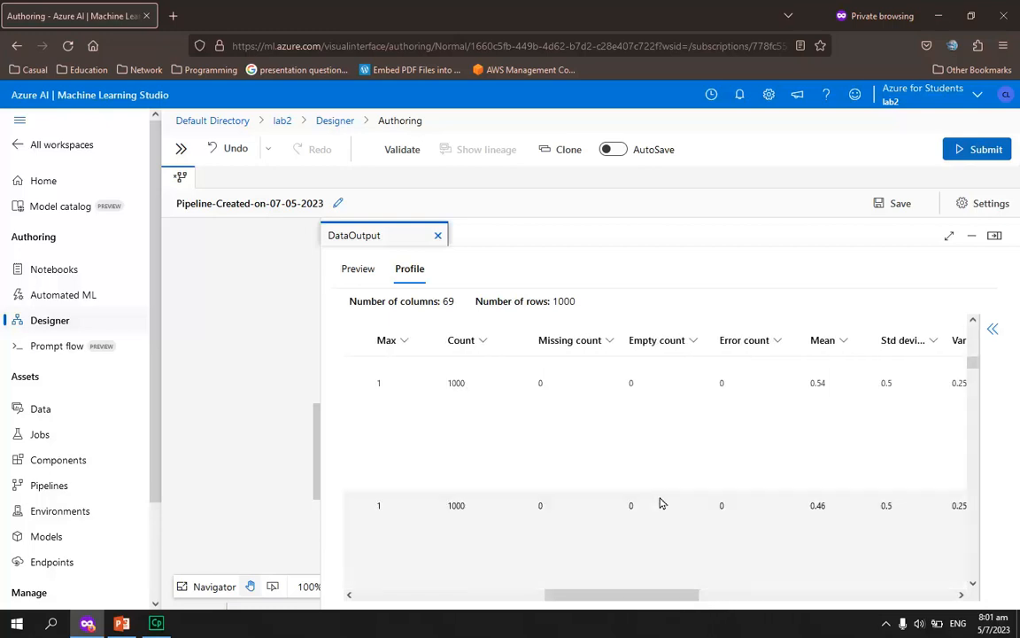
Examine the column statistics for the remaining rows of the Insurance profile and close the data output preview
{"action": "scroll", "coordinate": [660, 540], "scroll_direction": "down", "scroll_amount": 5}
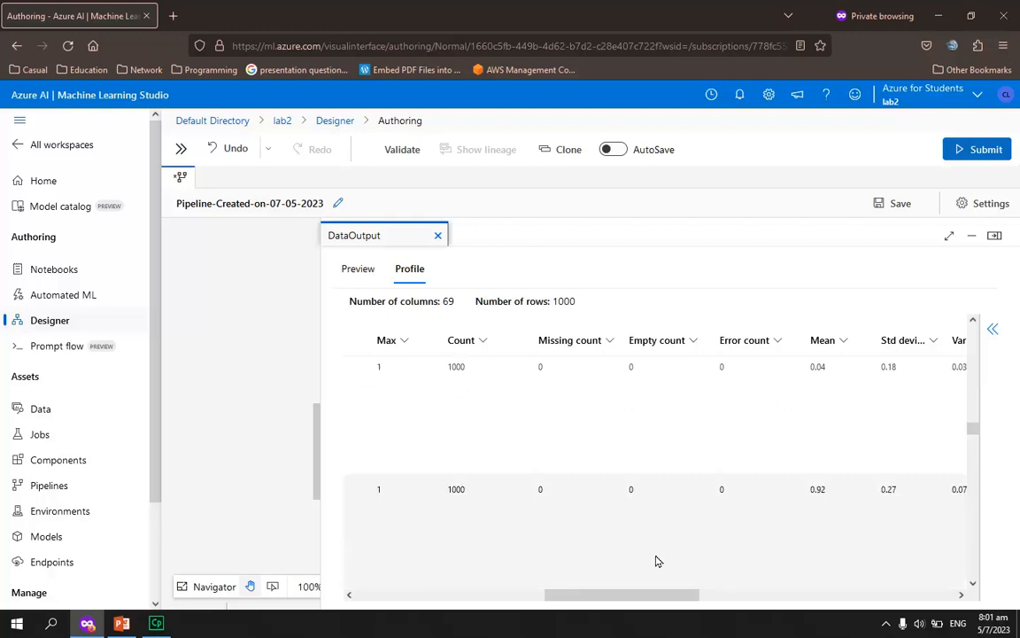
{"action": "scroll", "coordinate": [675, 553], "scroll_direction": "down", "scroll_amount": 1}
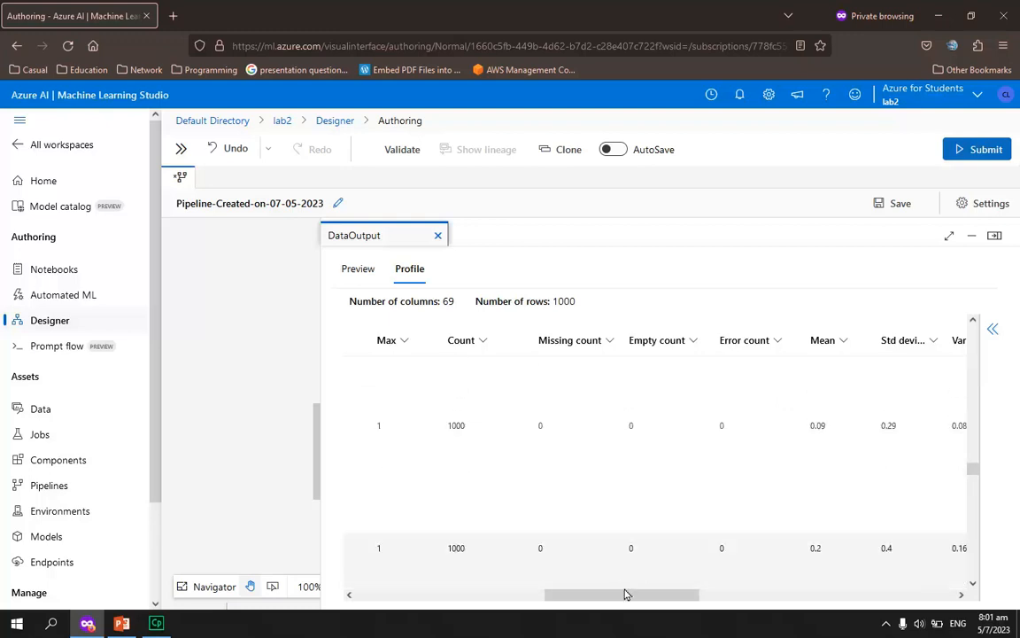
{"action": "left_click_drag", "start_coordinate": [631, 603], "coordinate": [603, 603]}
{"action": "scroll", "coordinate": [709, 519], "scroll_direction": "down", "scroll_amount": 3}
{"action": "scroll", "coordinate": [719, 528], "scroll_direction": "down", "scroll_amount": 3}
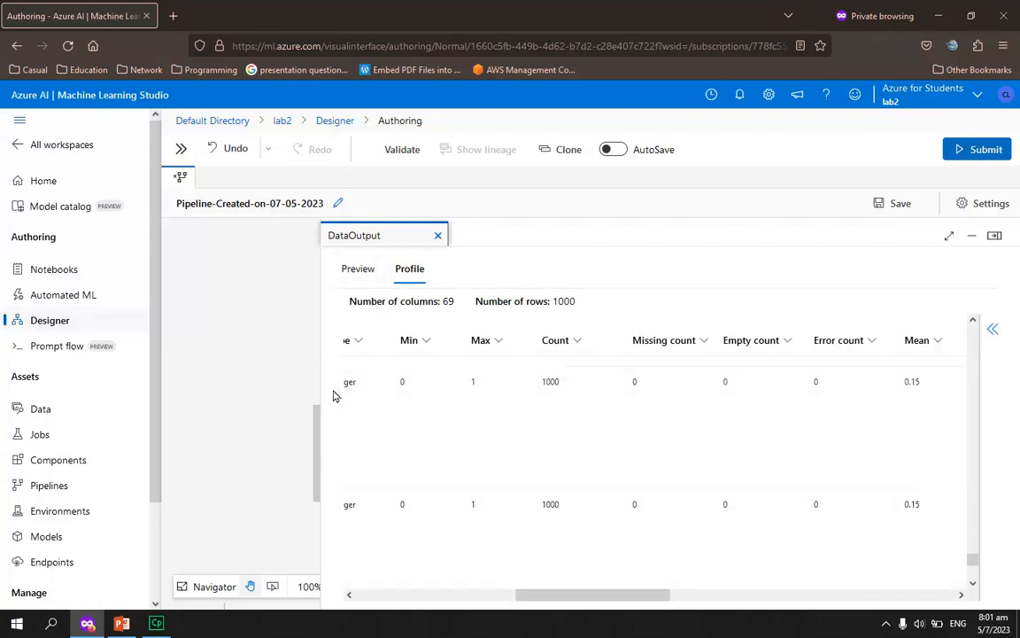
{"action": "left_click_drag", "start_coordinate": [321, 399], "coordinate": [632, 398]}
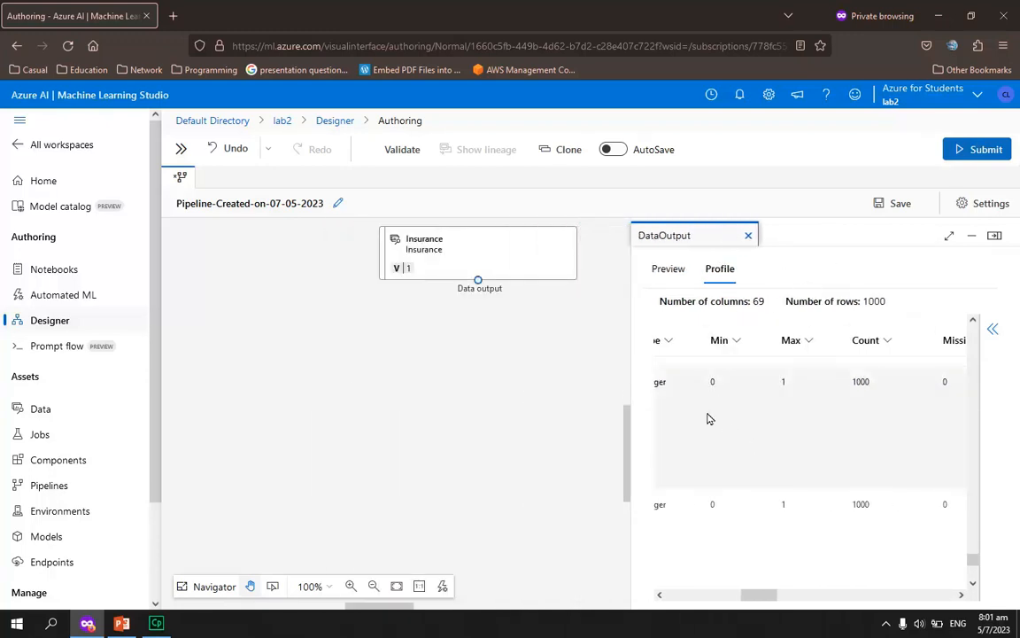
{"action": "left_click", "coordinate": [748, 235]}
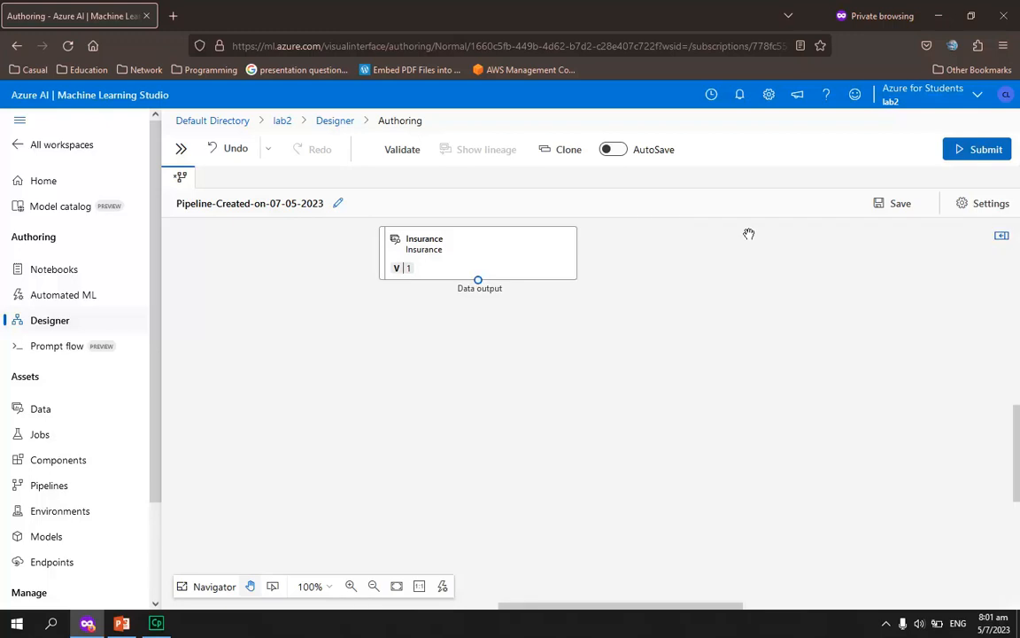
Find the Edit Metadata component, place it below the Insurance node, and connect the Insurance data output to its dataset input
{"action": "left_click_drag", "start_coordinate": [530, 20], "coordinate": [703, 17]}
{"action": "left_click", "coordinate": [181, 150]}
{"action": "left_click_drag", "start_coordinate": [717, 268], "coordinate": [738, 265]}
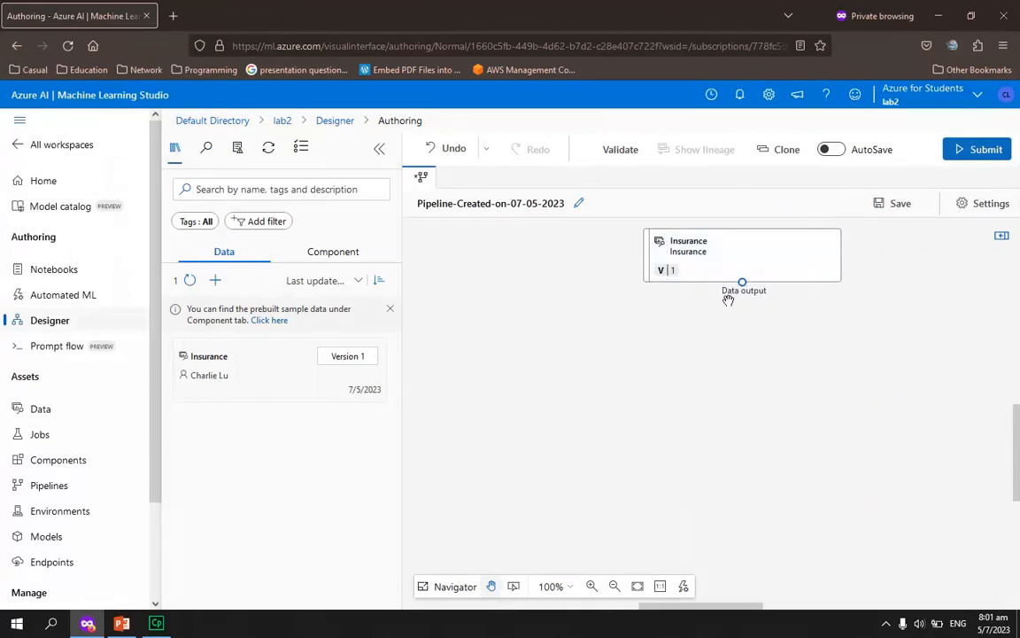
{"action": "left_click", "coordinate": [328, 253]}
{"action": "left_click", "coordinate": [307, 193]}
{"action": "type", "text": "editmeta"}
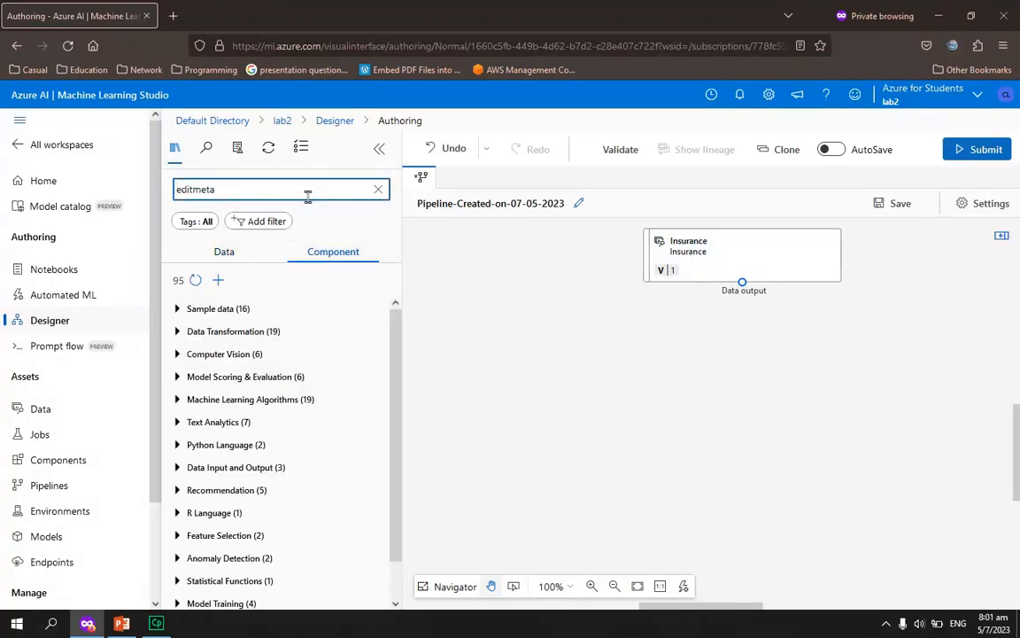
{"action": "key", "text": "BackSpace"}
{"action": "key", "text": "BackSpace"}
{"action": "key", "text": "BackSpace"}
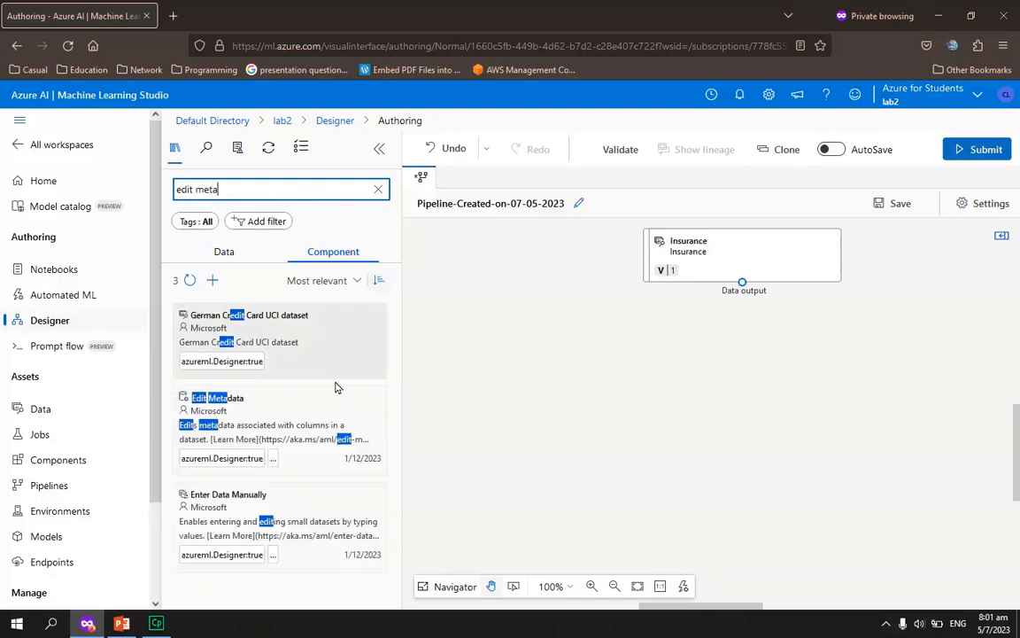
{"action": "left_click_drag", "start_coordinate": [223, 306], "coordinate": [741, 340]}
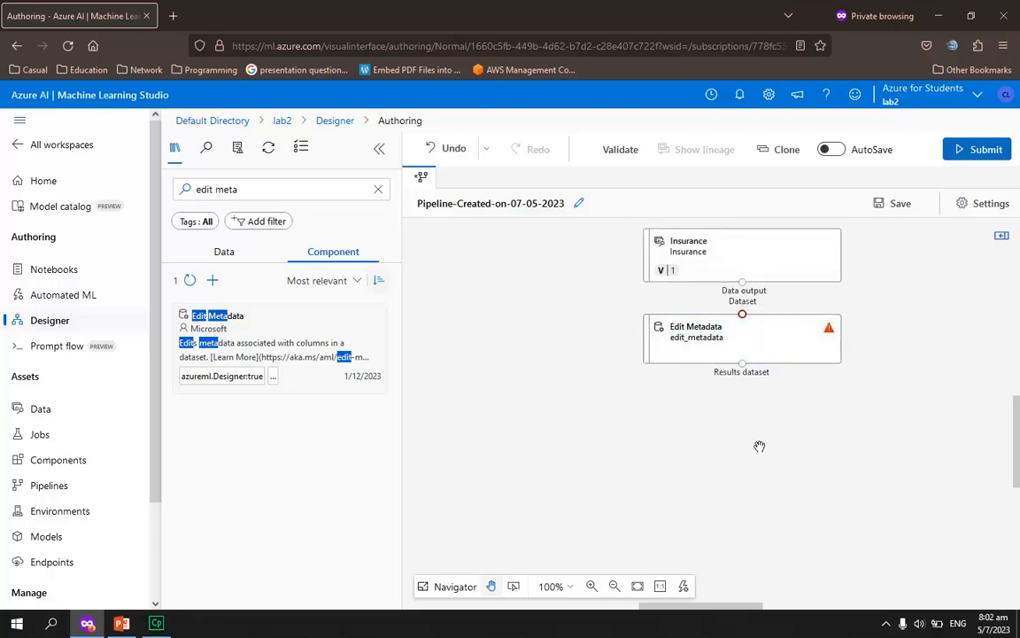
{"action": "left_click_drag", "start_coordinate": [743, 281], "coordinate": [743, 316]}
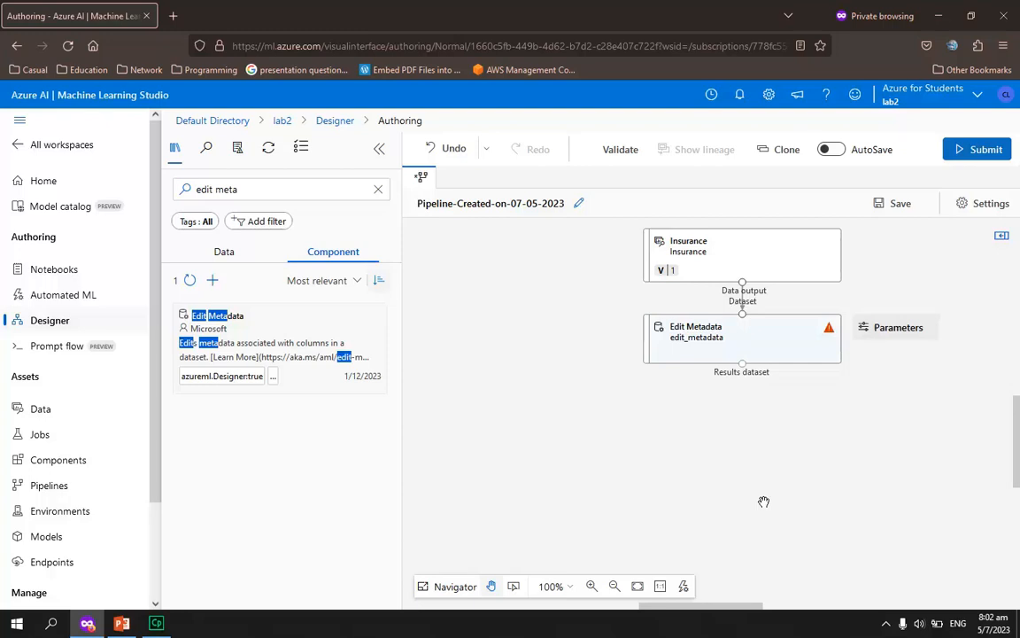
Set the Edit Metadata component's column selection to include the column name fraud_reported
{"action": "left_click", "coordinate": [718, 344]}
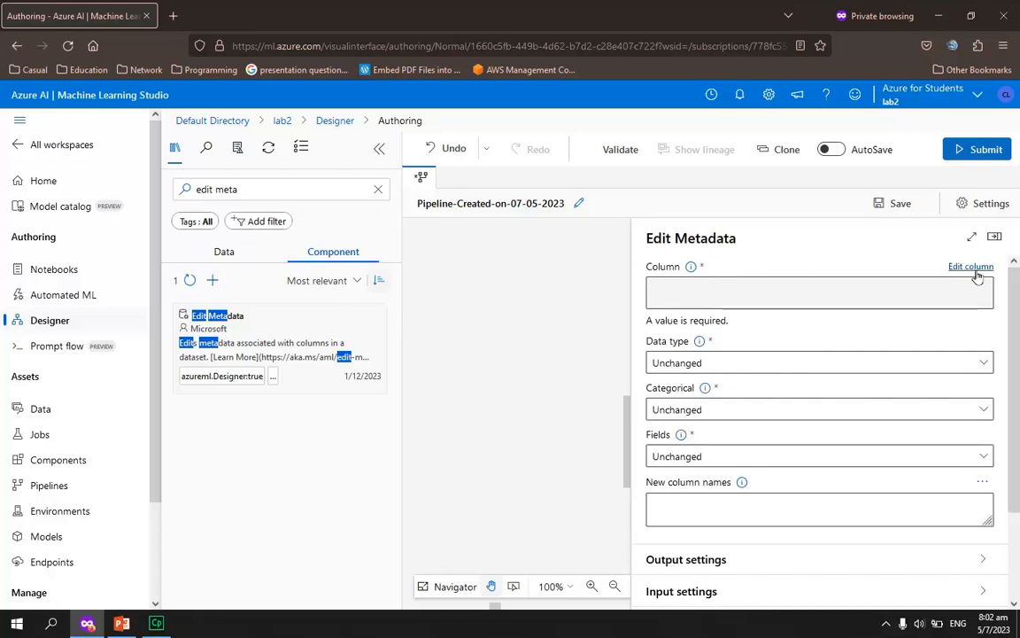
{"action": "left_click", "coordinate": [974, 267]}
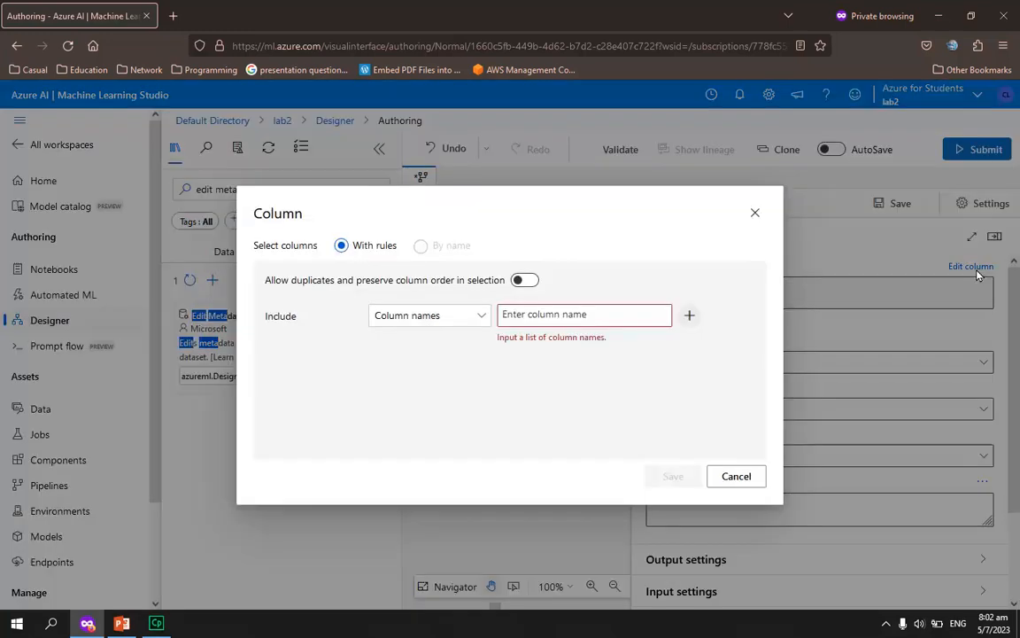
{"action": "left_click", "coordinate": [581, 315]}
{"action": "mouse_move", "coordinate": [799, 338]}
{"action": "left_mouse_down"}
{"action": "mouse_move", "coordinate": [801, 372]}
{"action": "mouse_move", "coordinate": [801, 358]}
{"action": "left_mouse_up"}
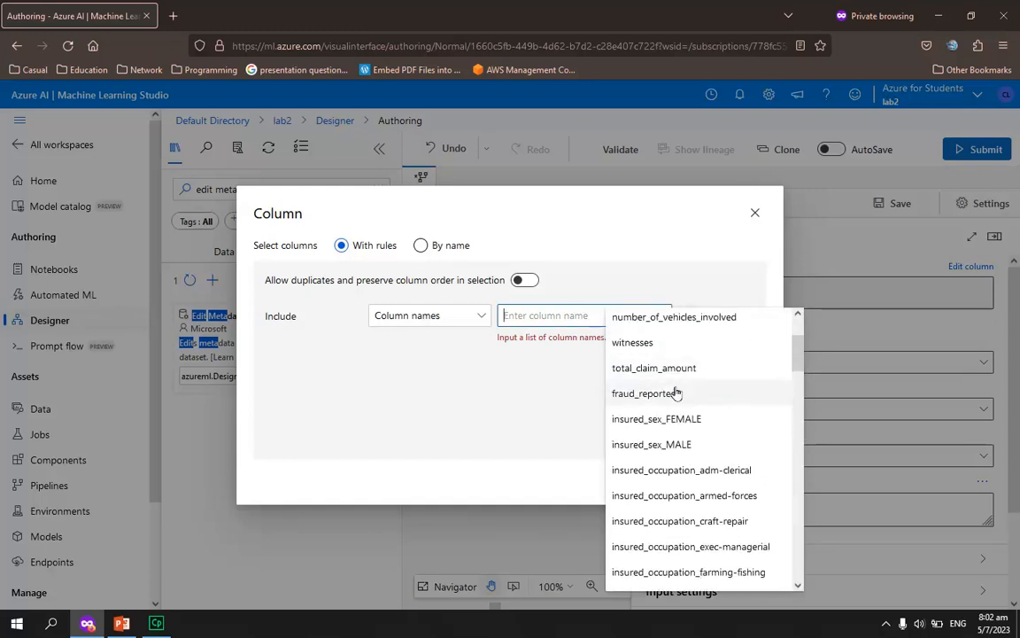
{"action": "left_click", "coordinate": [670, 394]}
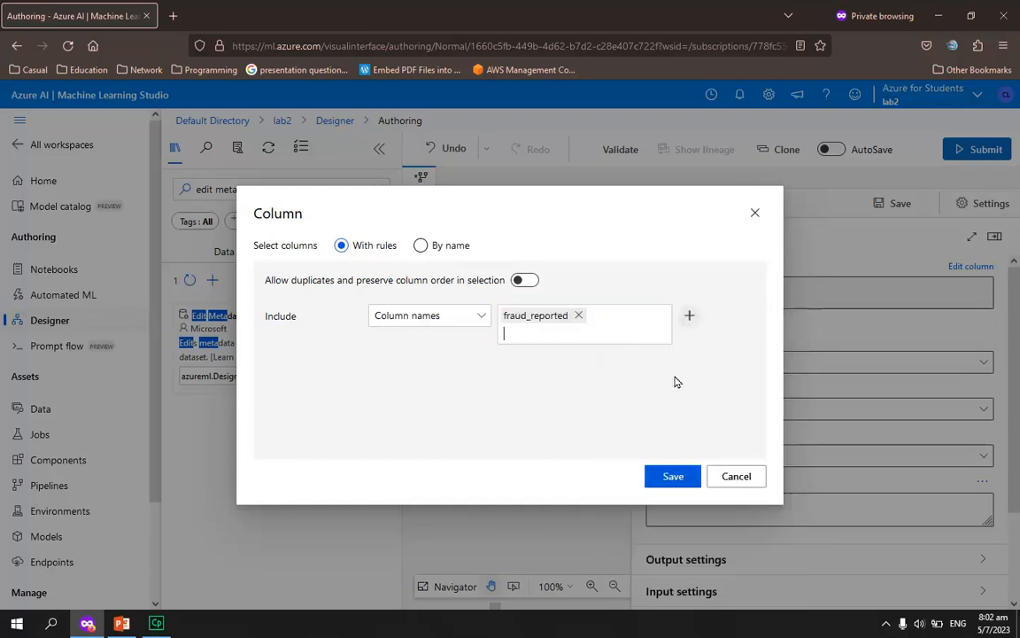
{"action": "left_click", "coordinate": [665, 479]}
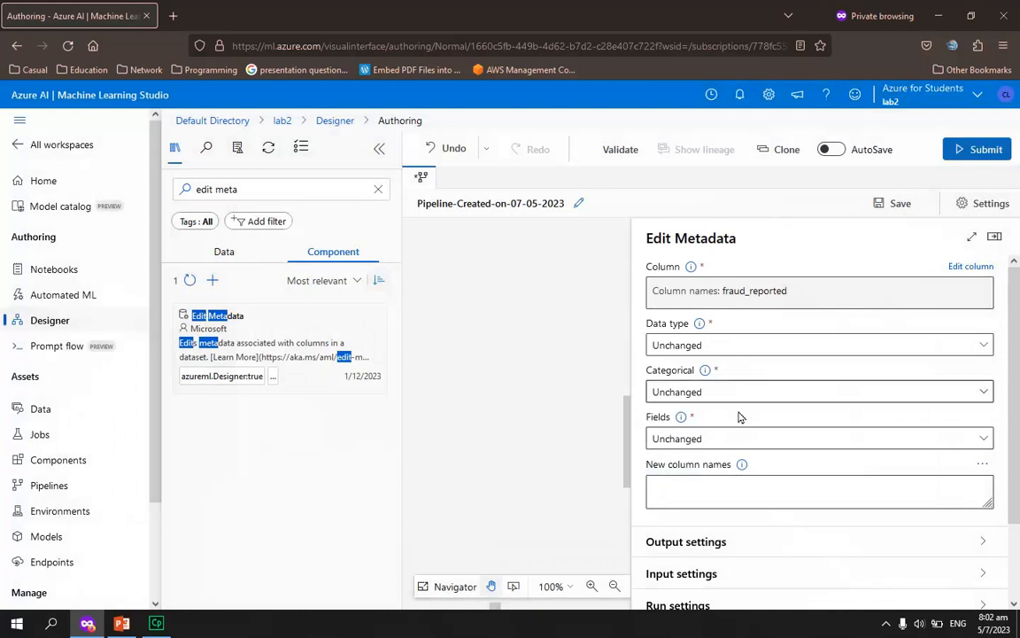
Set Edit Metadata's data type to String, Categorical to Categorical and Fields to Labels, and close its settings
{"action": "left_click", "coordinate": [725, 346]}
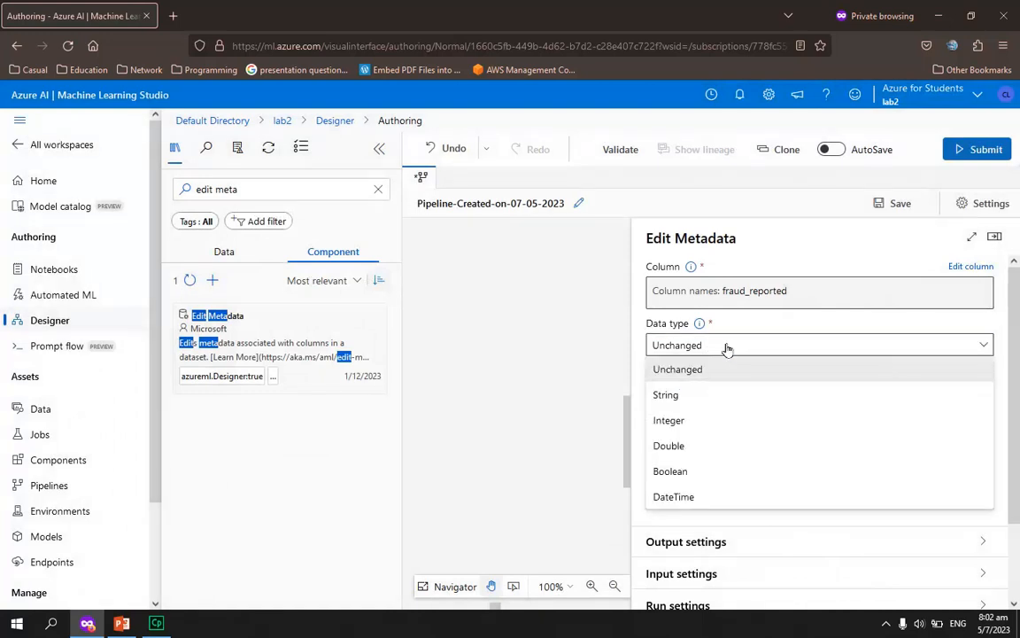
{"action": "left_click", "coordinate": [680, 396]}
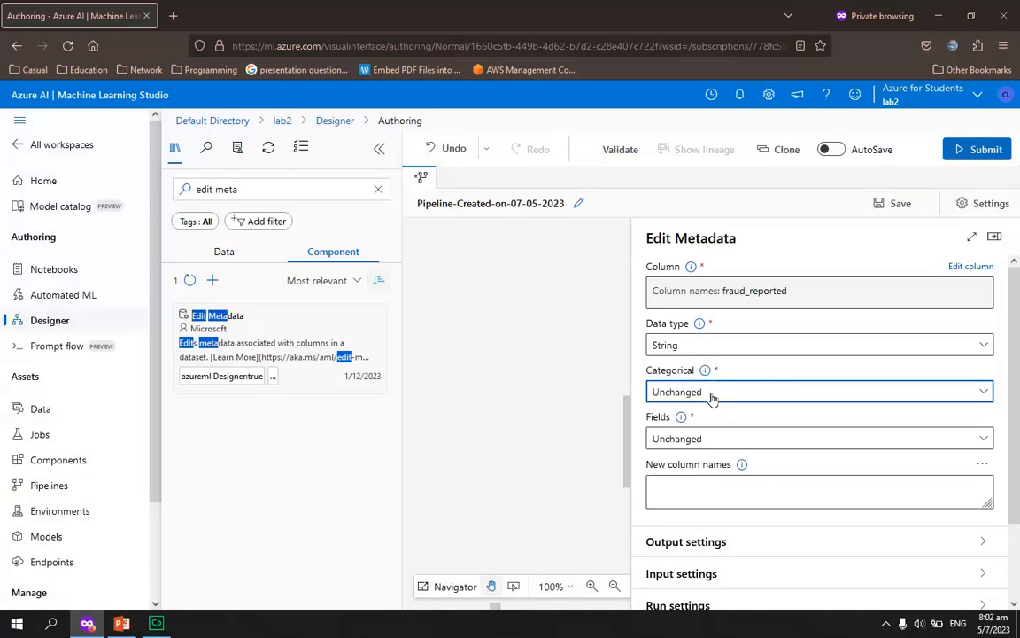
{"action": "left_click", "coordinate": [711, 397]}
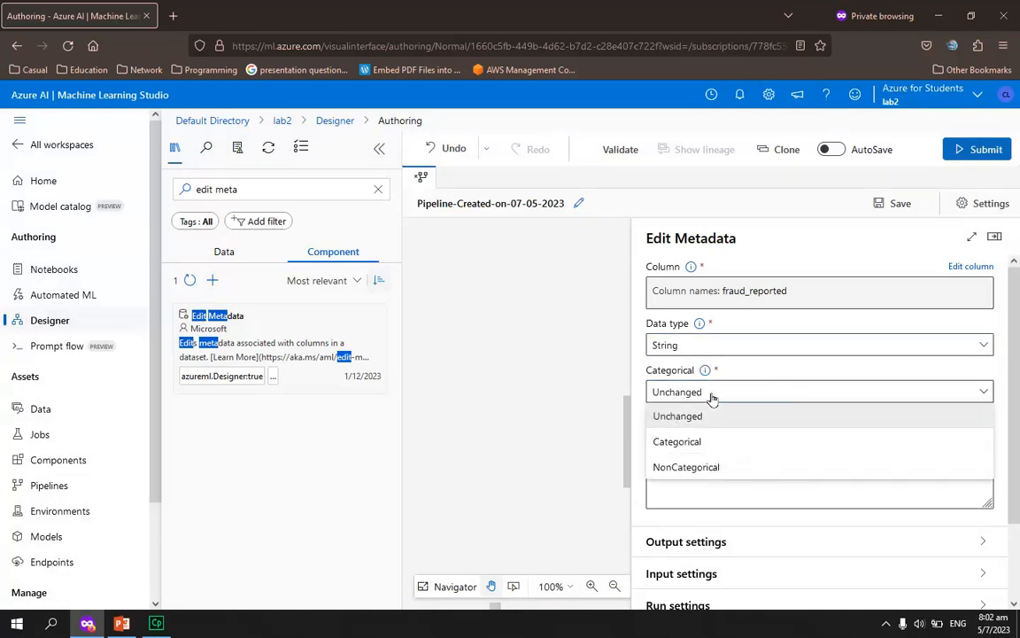
{"action": "left_click", "coordinate": [699, 444]}
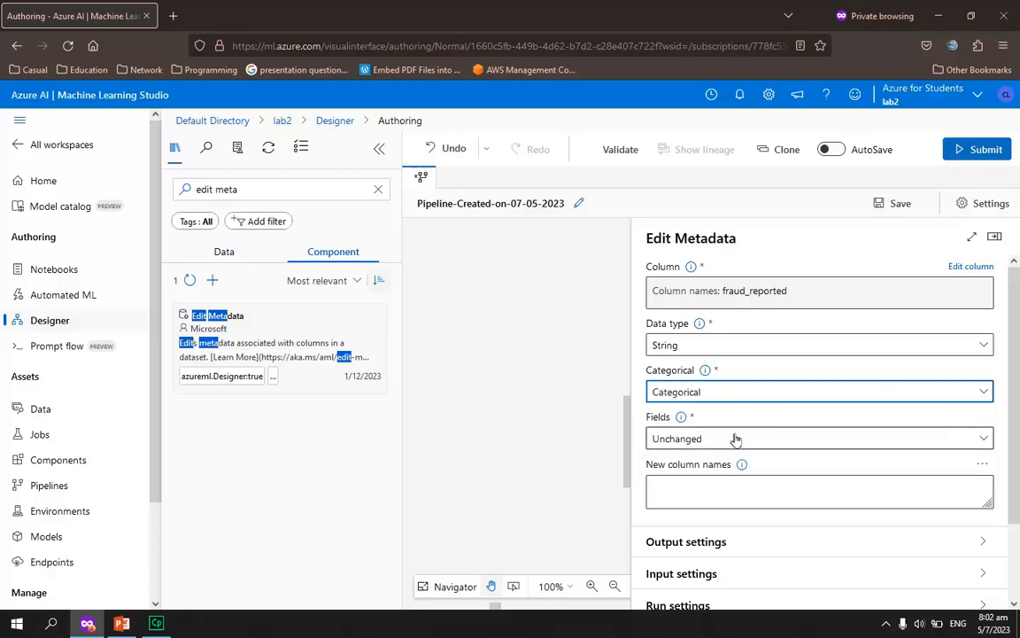
{"action": "left_click", "coordinate": [735, 438]}
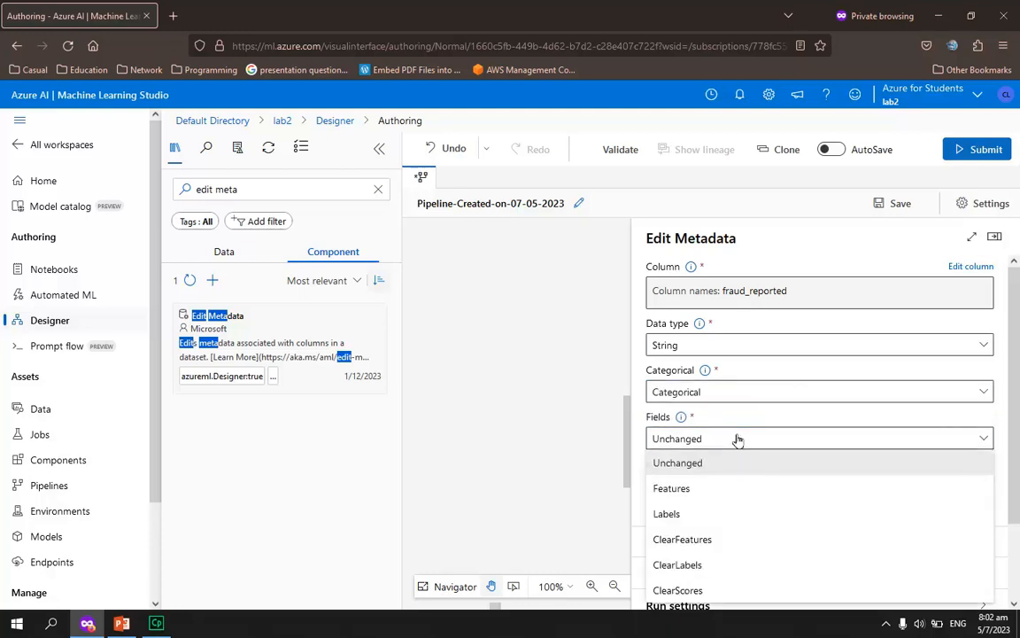
{"action": "left_click", "coordinate": [697, 511]}
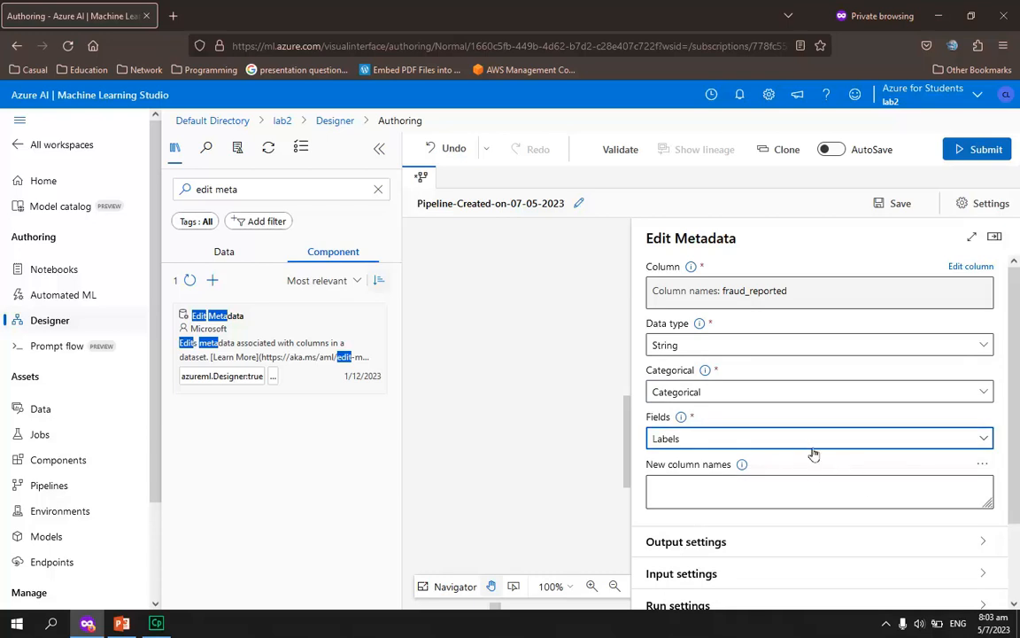
{"action": "left_click", "coordinate": [995, 239]}
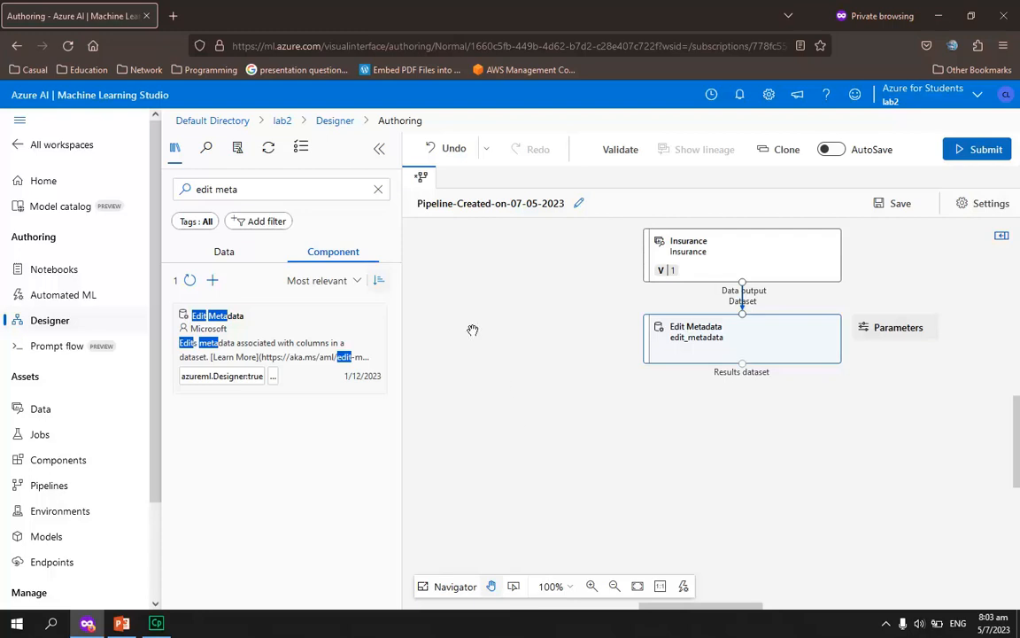
Find Filter Based Feature Selection, place it below Edit Metadata, and connect Edit Metadata's results dataset to its input dataset
{"action": "left_click", "coordinate": [275, 192]}
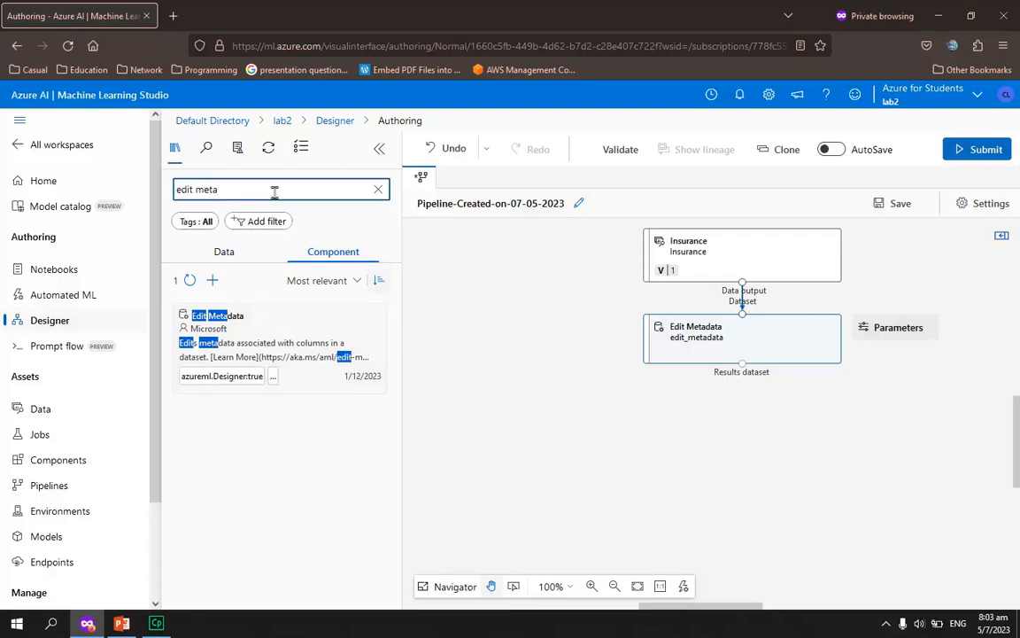
{"action": "key", "text": "BackSpace"}
{"action": "key", "text": "BackSpace"}
{"action": "key", "text": "BackSpace"}
{"action": "key", "text": "BackSpace"}
{"action": "key", "text": "BackSpace"}
{"action": "key", "text": "BackSpace"}
{"action": "key", "text": "BackSpace"}
{"action": "key", "text": "BackSpace"}
{"action": "type", "text": "filter"}
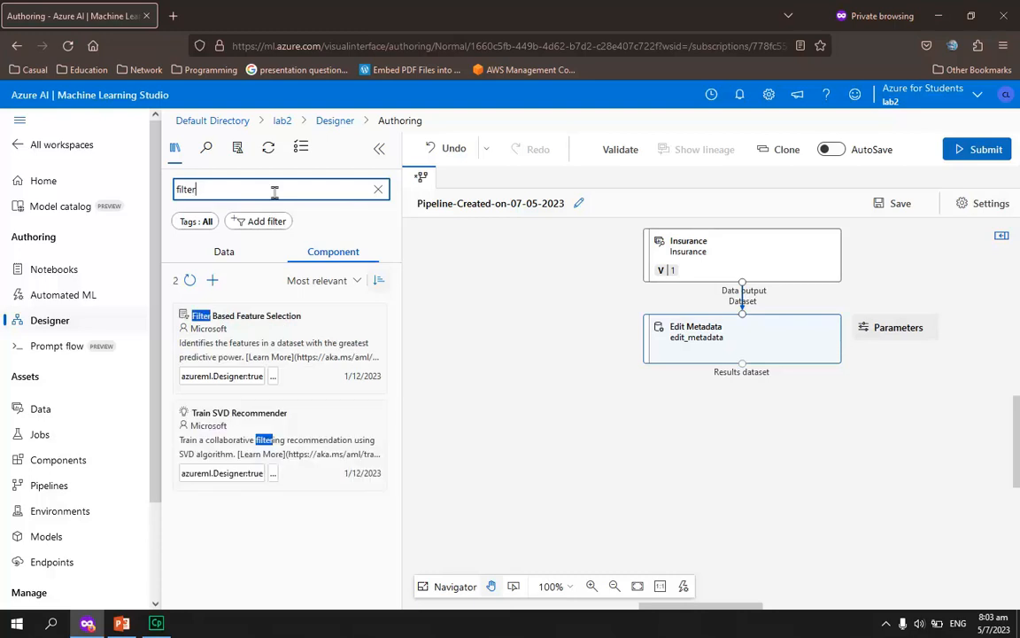
{"action": "type", "text": " based"}
{"action": "left_click_drag", "start_coordinate": [289, 348], "coordinate": [746, 426]}
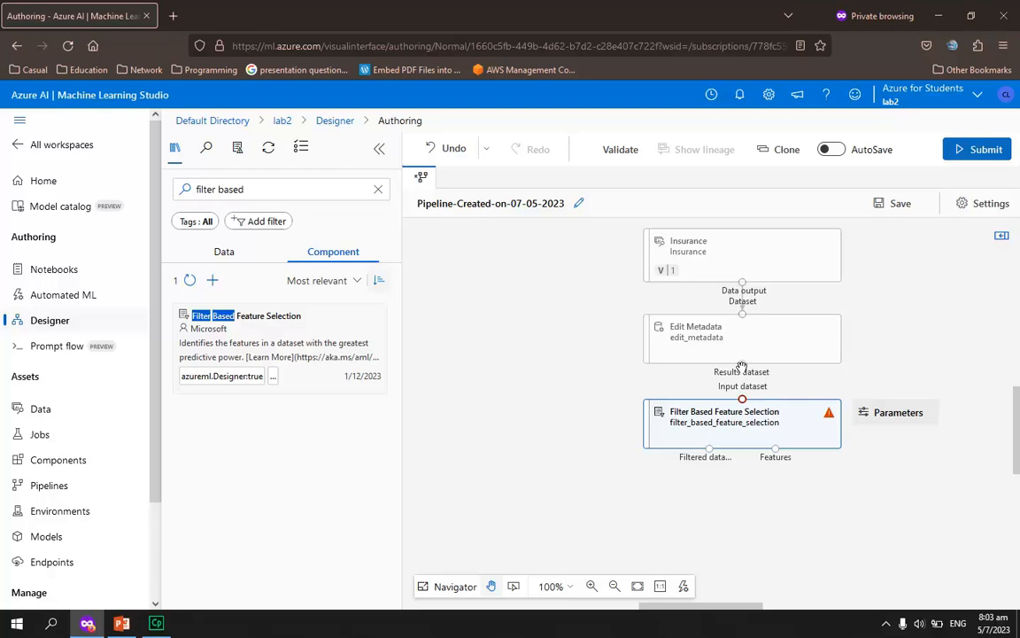
{"action": "left_click_drag", "start_coordinate": [742, 364], "coordinate": [745, 392]}
Set the target column of Filter Based Feature Selection to the column name fraud_reported and close its settings
{"action": "left_click", "coordinate": [740, 435]}
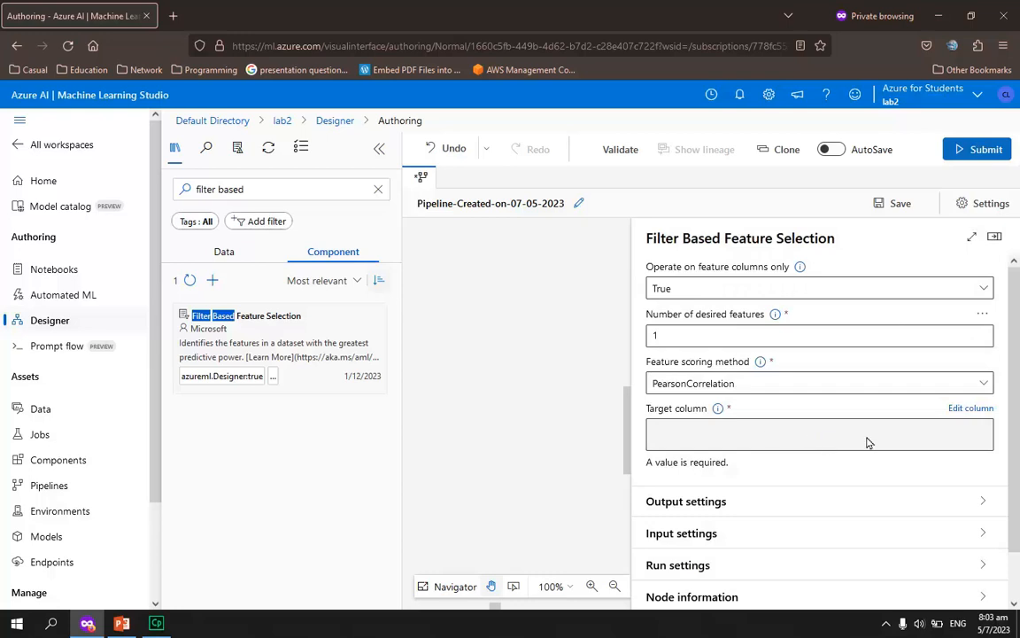
{"action": "left_click", "coordinate": [956, 408]}
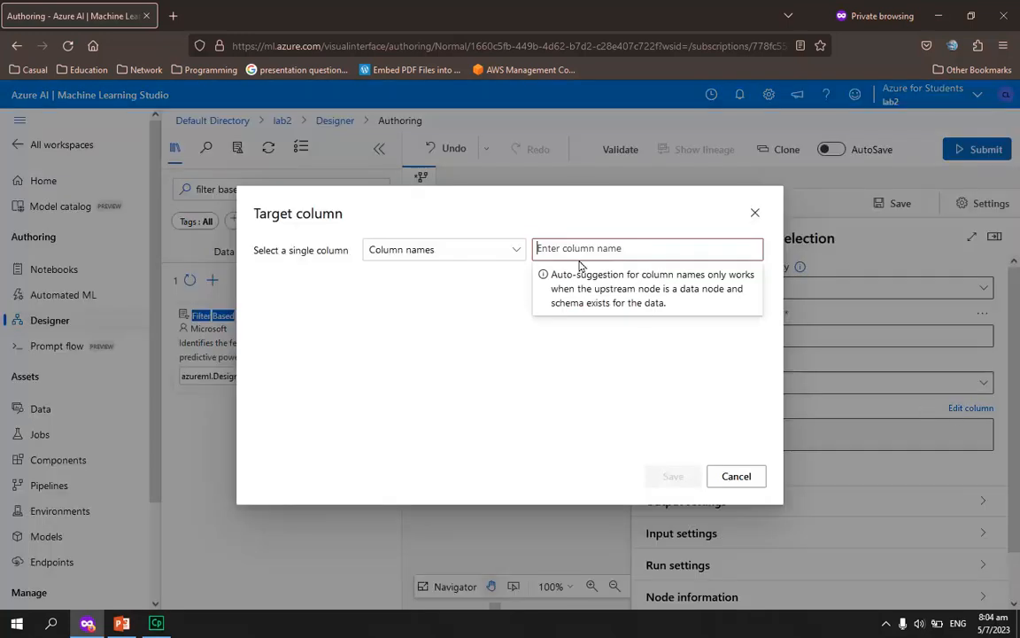
{"action": "left_click", "coordinate": [517, 250]}
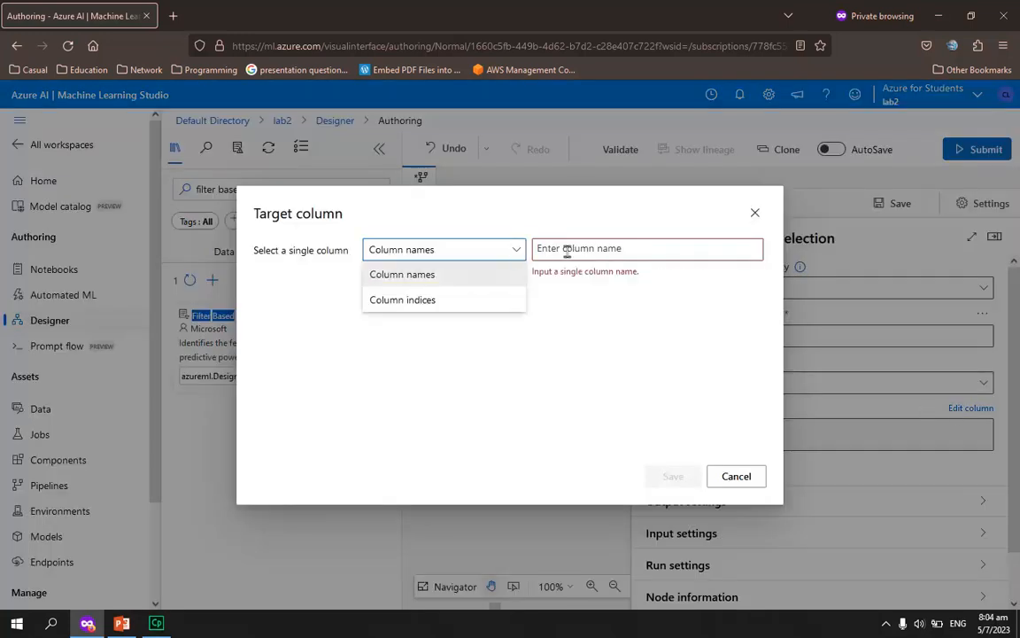
{"action": "left_click", "coordinate": [595, 249]}
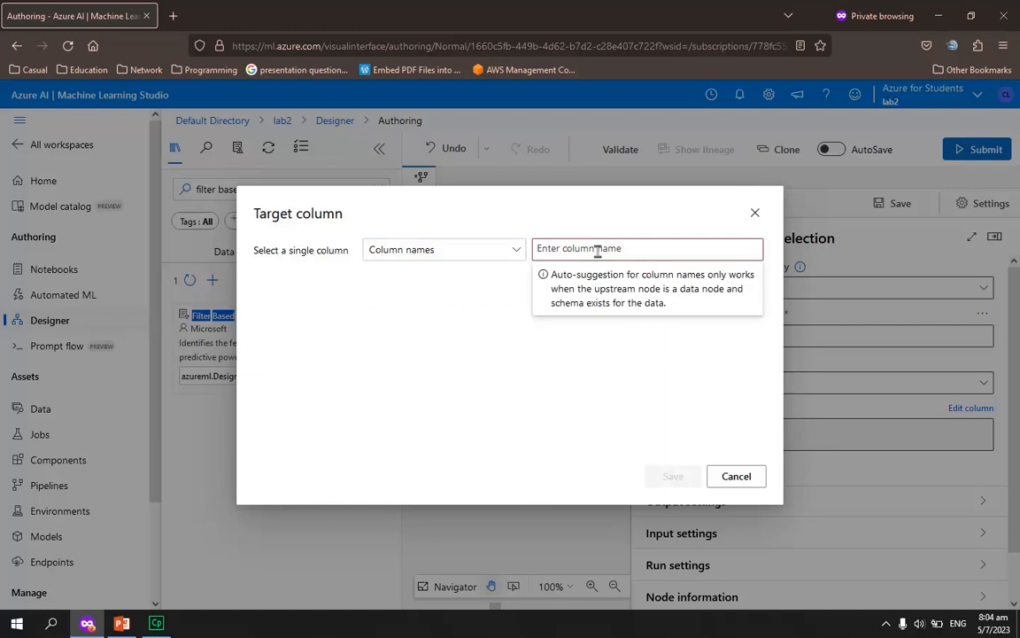
{"action": "type", "text": "fraud_reported"}
{"action": "key", "text": "Return"}
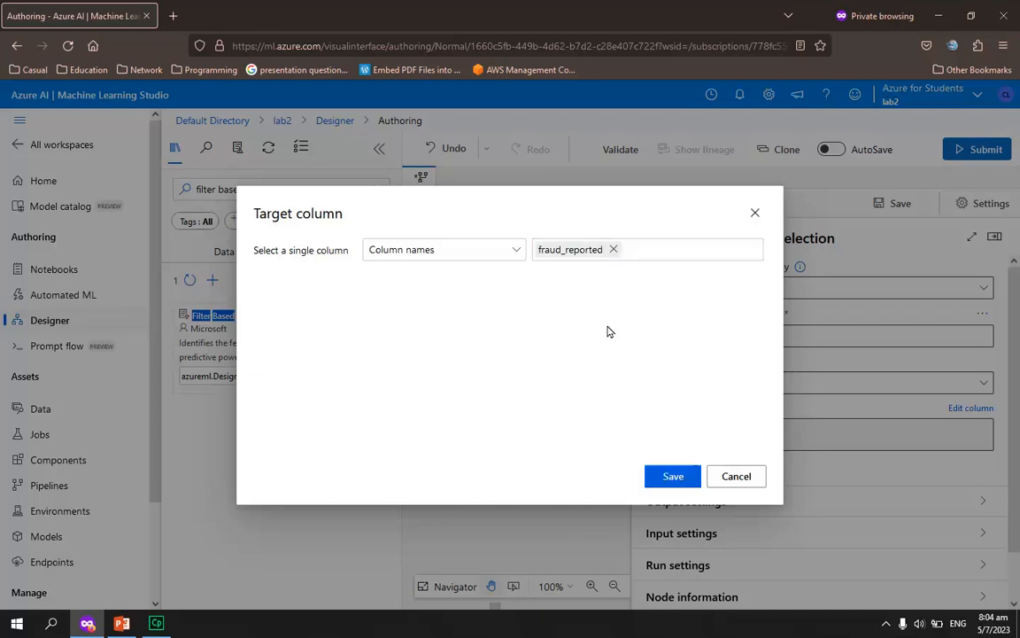
{"action": "left_click", "coordinate": [680, 481]}
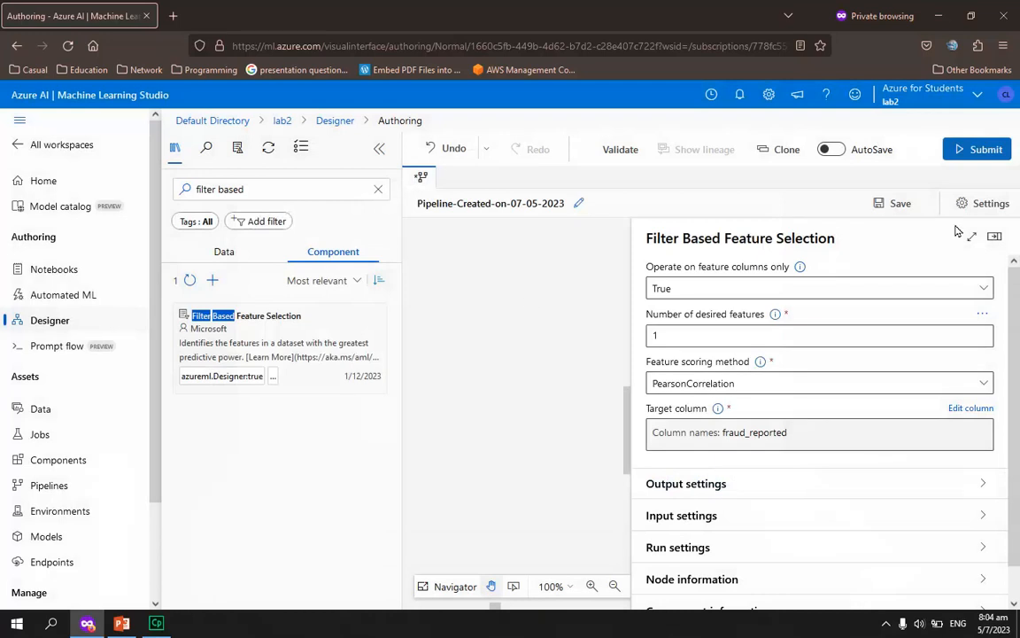
{"action": "left_click", "coordinate": [994, 236]}
Review the column name selected in the Edit Metadata component's settings and close them
{"action": "left_click", "coordinate": [722, 335]}
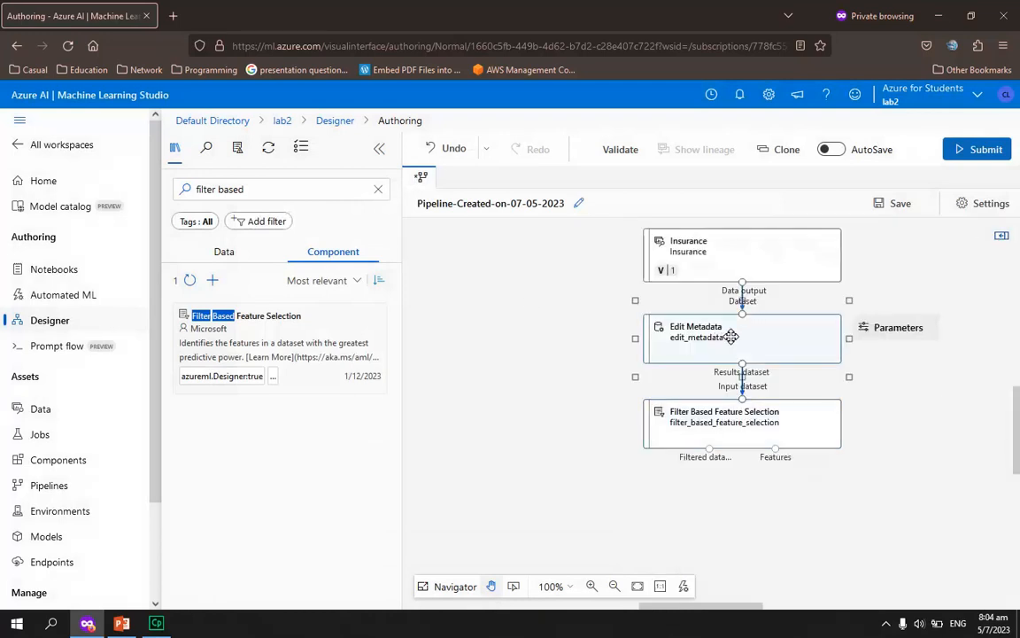
{"action": "double_click", "coordinate": [740, 338]}
{"action": "left_click_drag", "start_coordinate": [723, 295], "coordinate": [786, 292]}
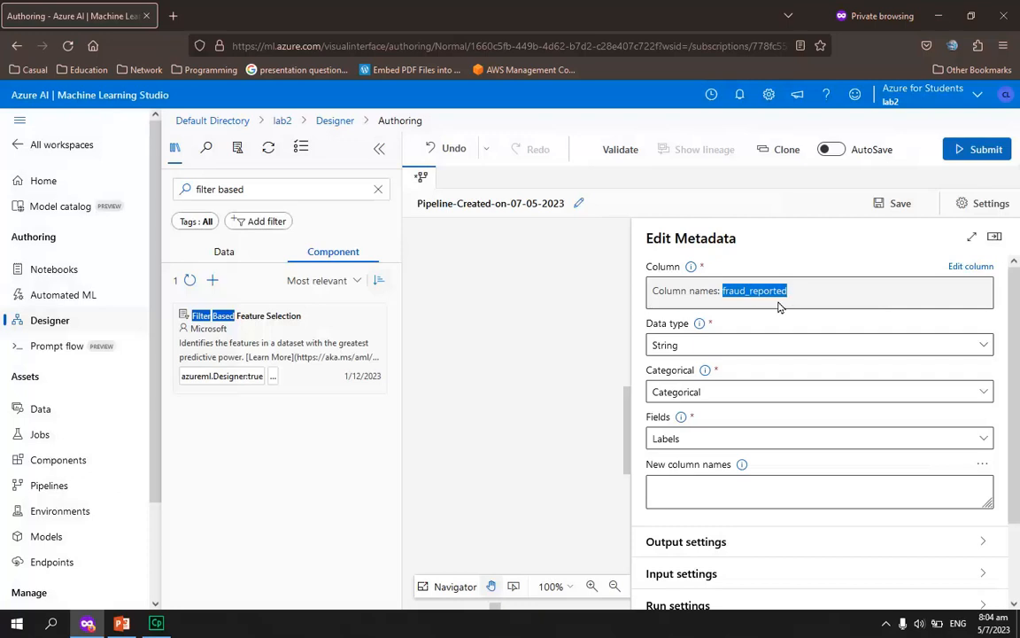
{"action": "left_click", "coordinate": [513, 300]}
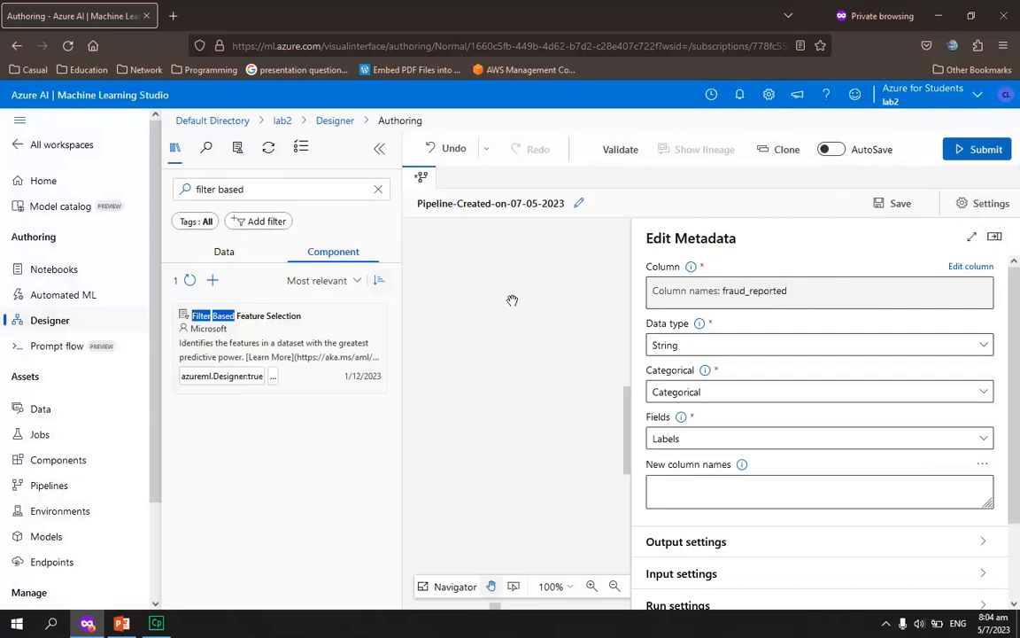
{"action": "left_click", "coordinate": [995, 237]}
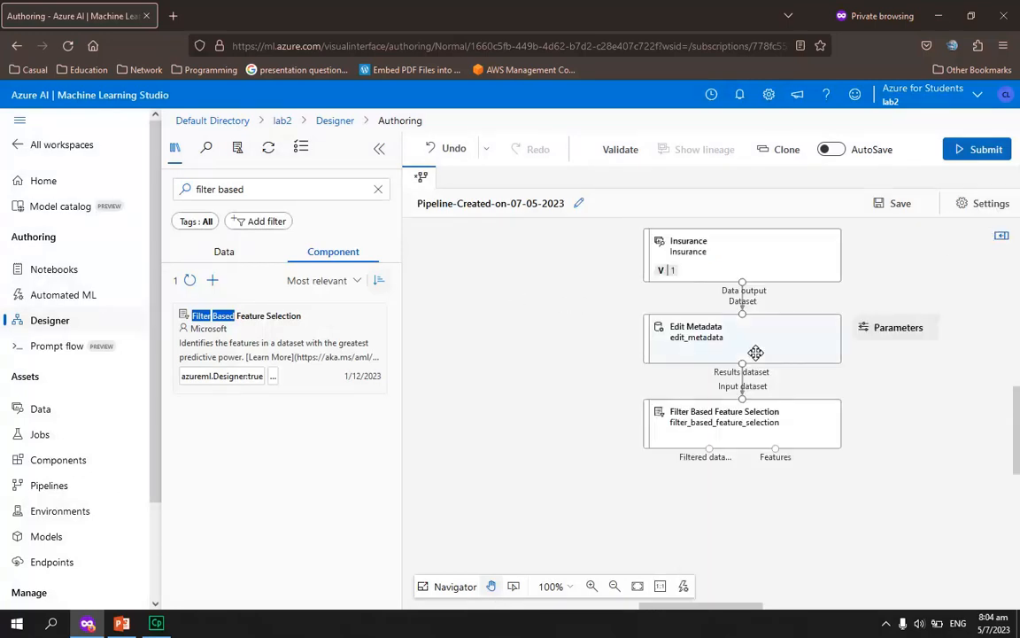
Set Filter Based Feature Selection's number of desired features to 35, keep PearsonCorrelation as the scoring method, and close its settings
{"action": "left_click", "coordinate": [742, 418]}
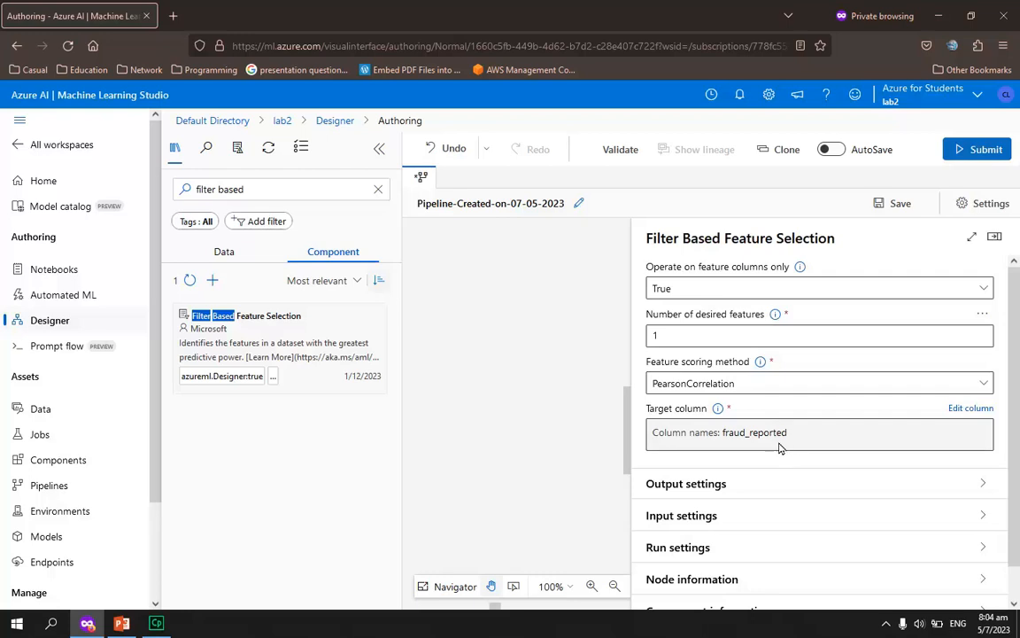
{"action": "left_click", "coordinate": [684, 333]}
{"action": "key", "text": "BackSpace"}
{"action": "type", "text": "35"}
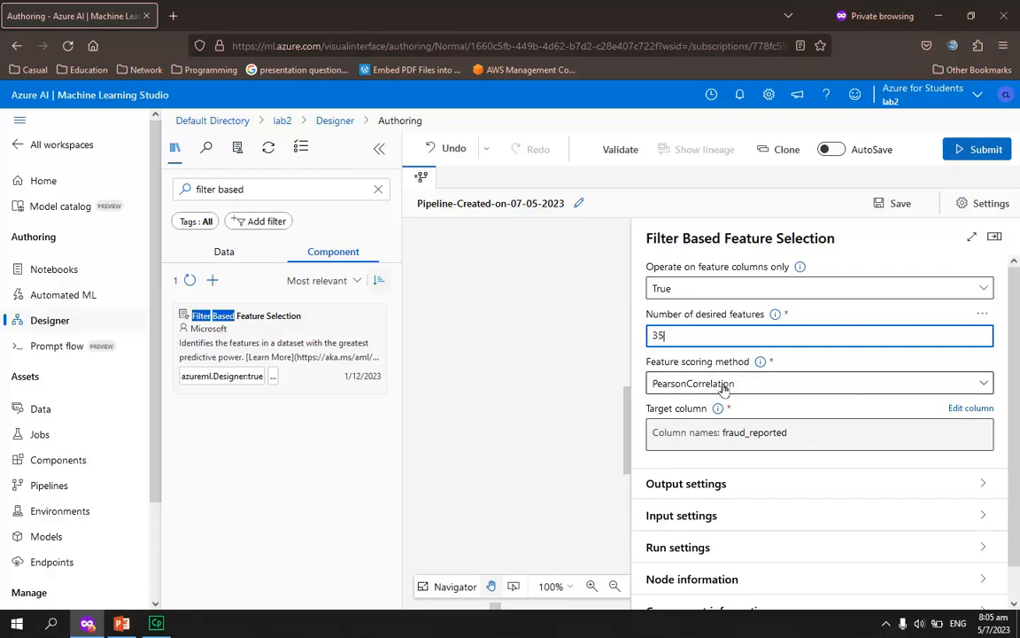
{"action": "left_click", "coordinate": [750, 390]}
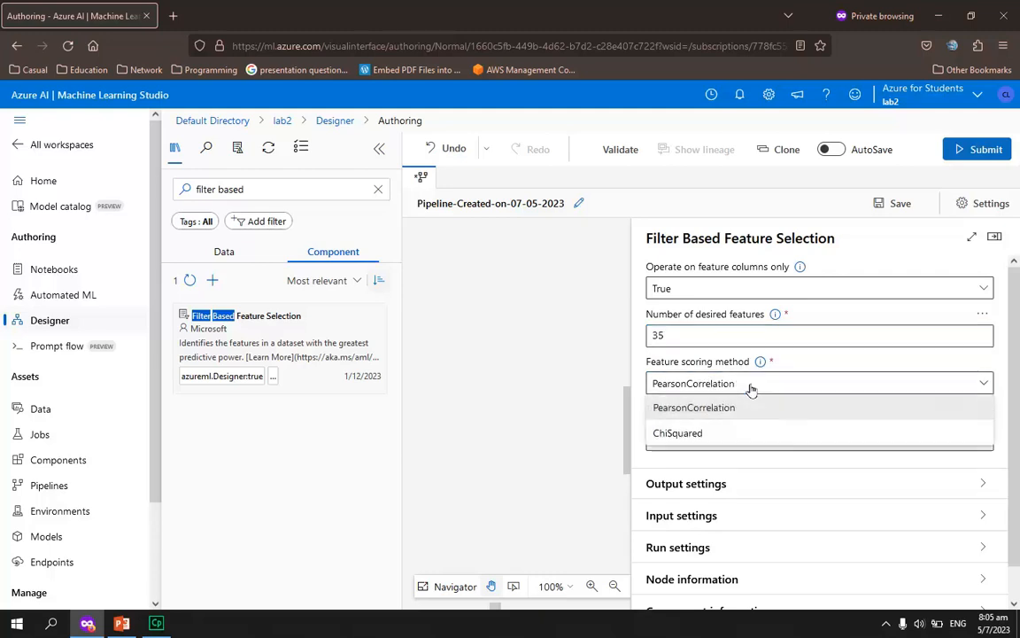
{"action": "left_click", "coordinate": [751, 390]}
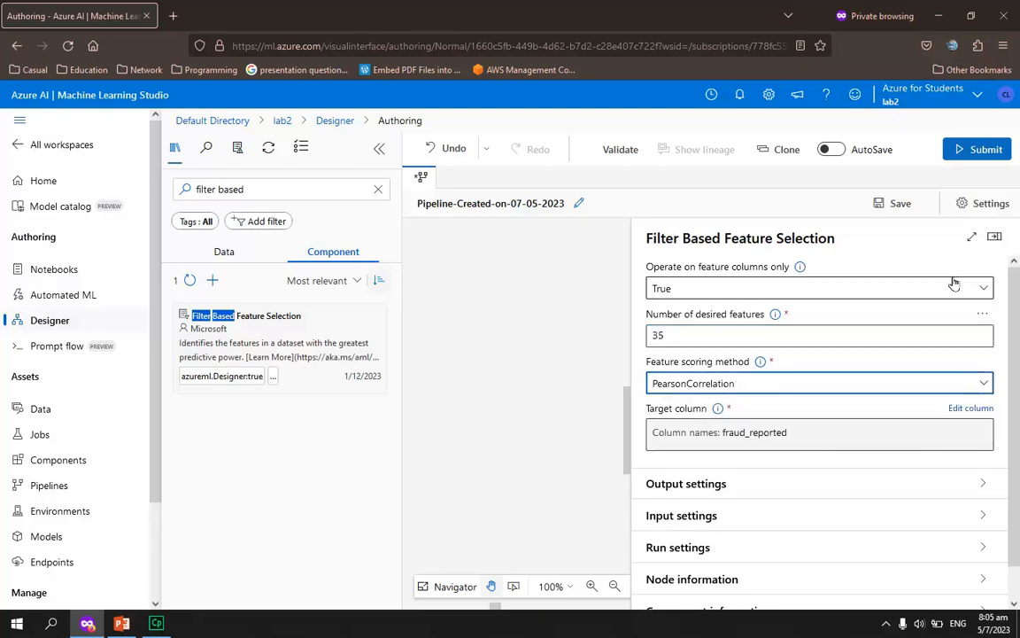
{"action": "left_click", "coordinate": [995, 239]}
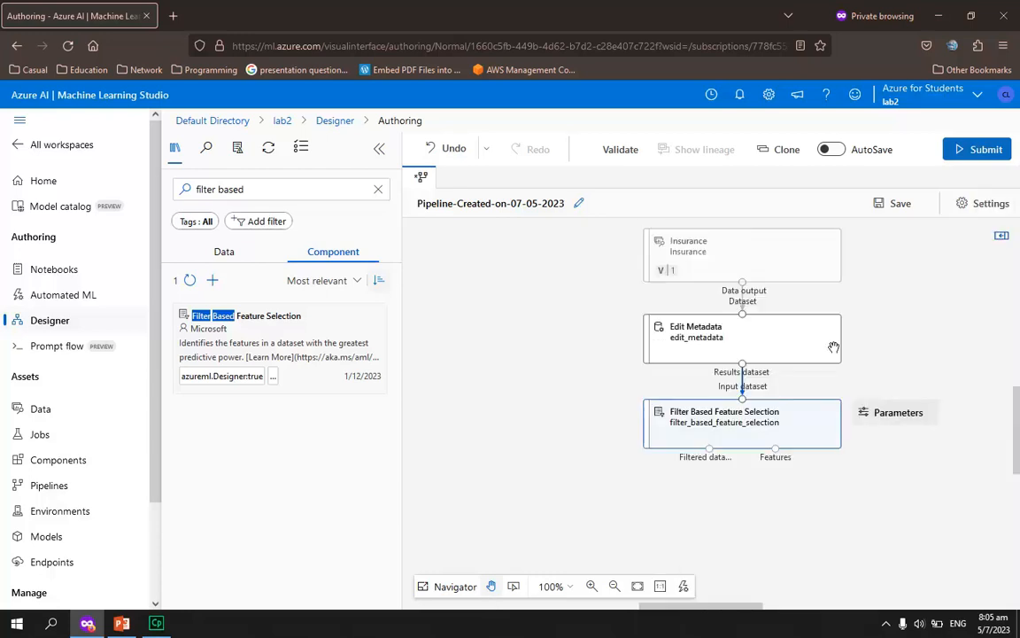
Find SMOTE, place it below Filter Based Feature Selection, and connect the filtered dataset output to SMOTE's samples input
{"action": "scroll", "coordinate": [837, 527], "scroll_direction": "down", "scroll_amount": 1}
{"action": "scroll", "coordinate": [837, 528], "scroll_direction": "down", "scroll_amount": 1}
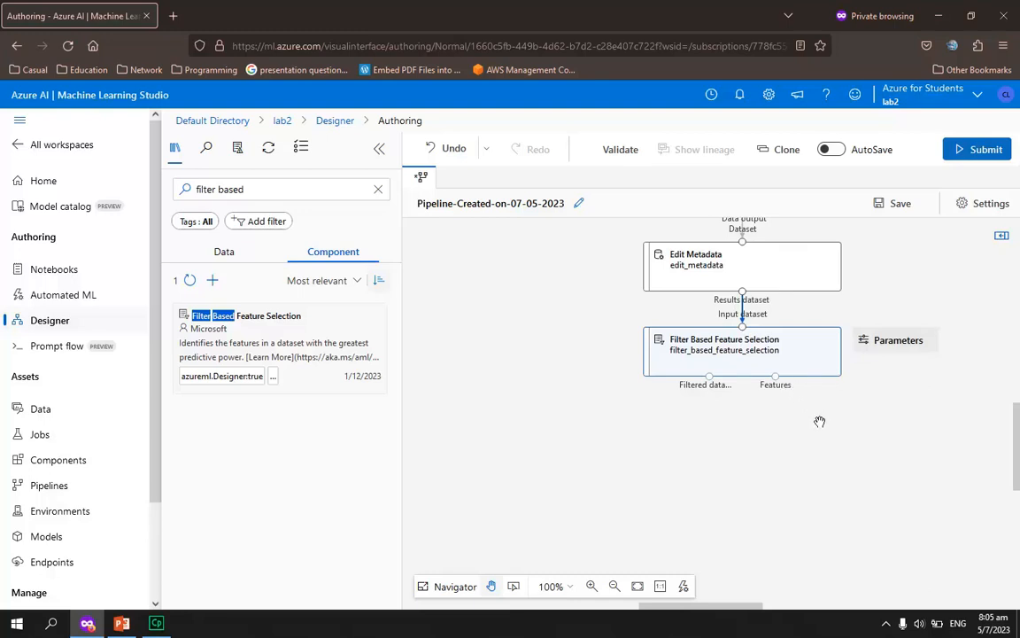
{"action": "left_click", "coordinate": [263, 190]}
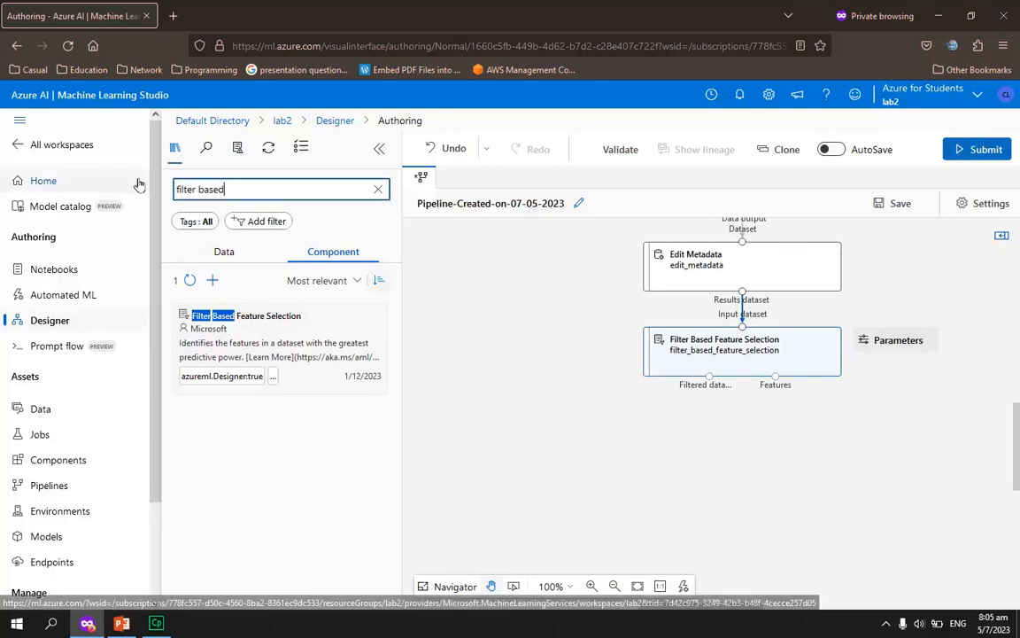
{"action": "key", "text": "ctrl+a"}
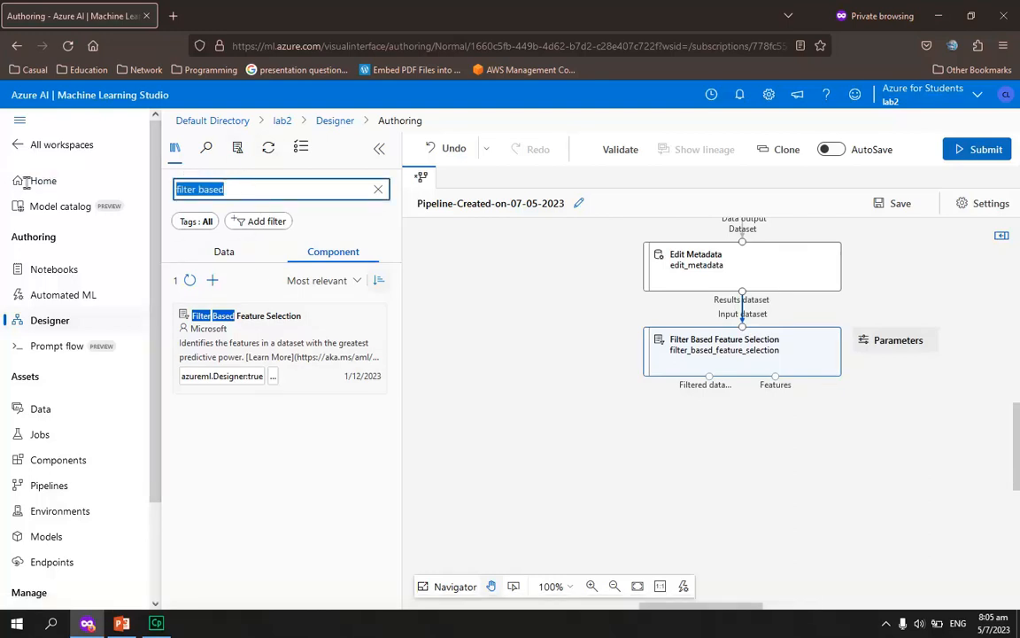
{"action": "type", "text": "smote"}
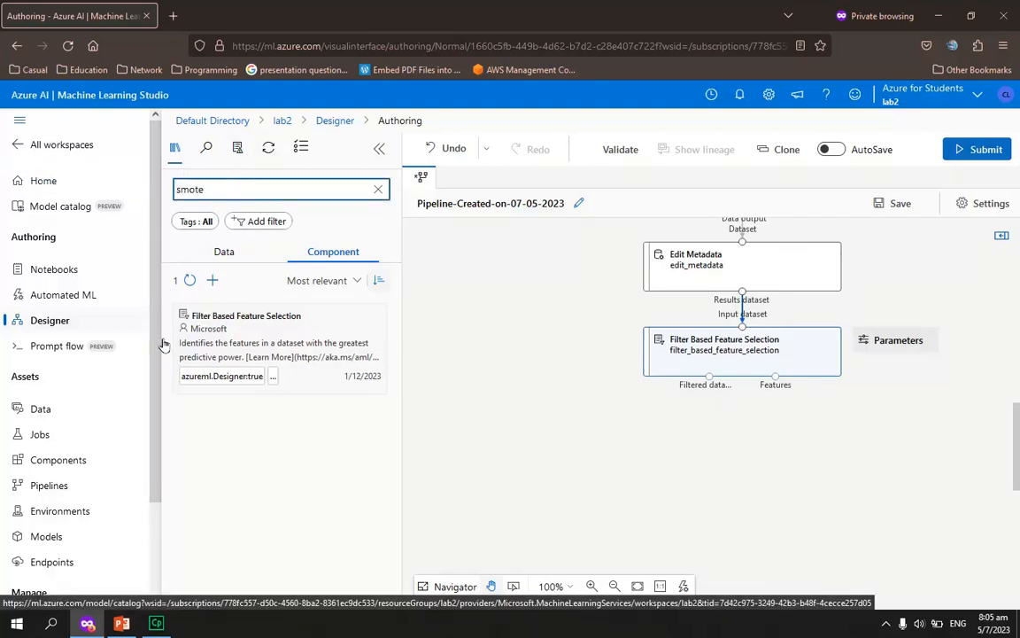
{"action": "left_click_drag", "start_coordinate": [223, 315], "coordinate": [635, 444]}
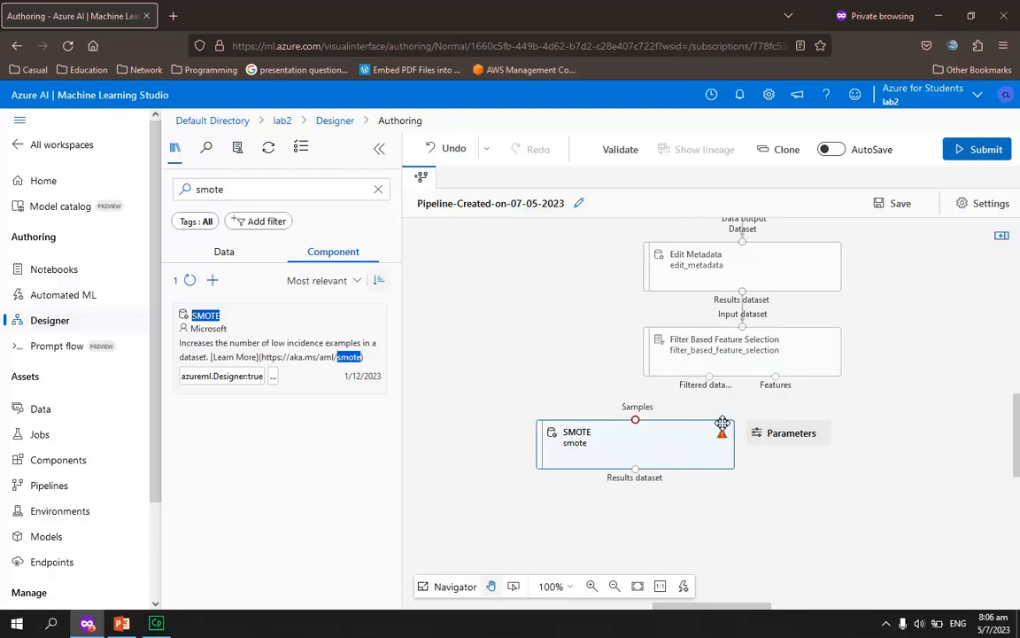
{"action": "left_click_drag", "start_coordinate": [708, 378], "coordinate": [635, 419]}
Set the SMOTE percentage to 200 and close the component's settings
{"action": "left_click", "coordinate": [653, 446]}
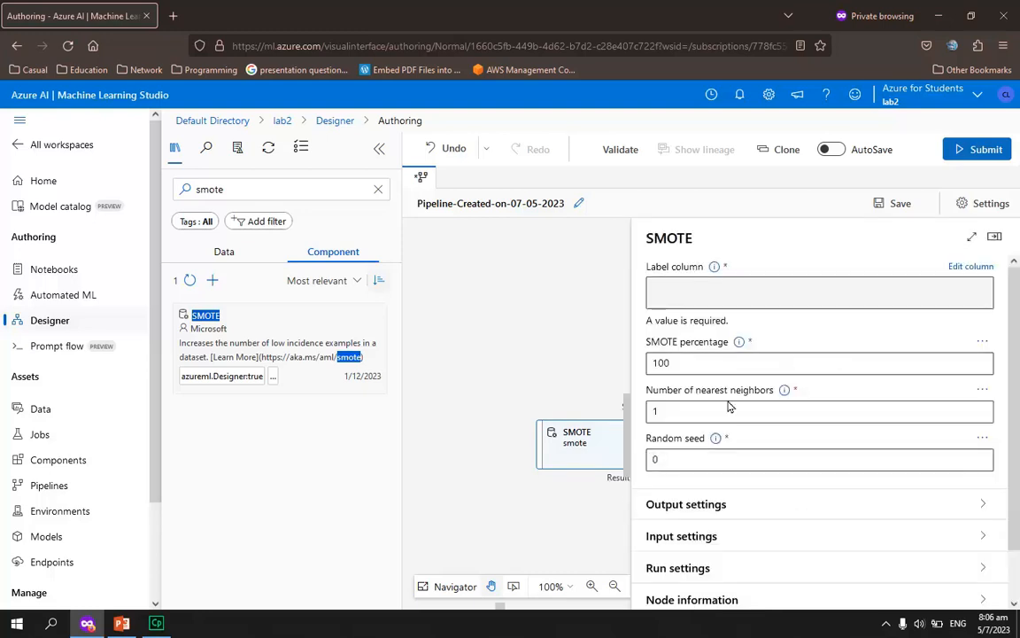
{"action": "left_click", "coordinate": [683, 363]}
{"action": "left_click_drag", "start_coordinate": [705, 364], "coordinate": [649, 361]}
{"action": "type", "text": "200"}
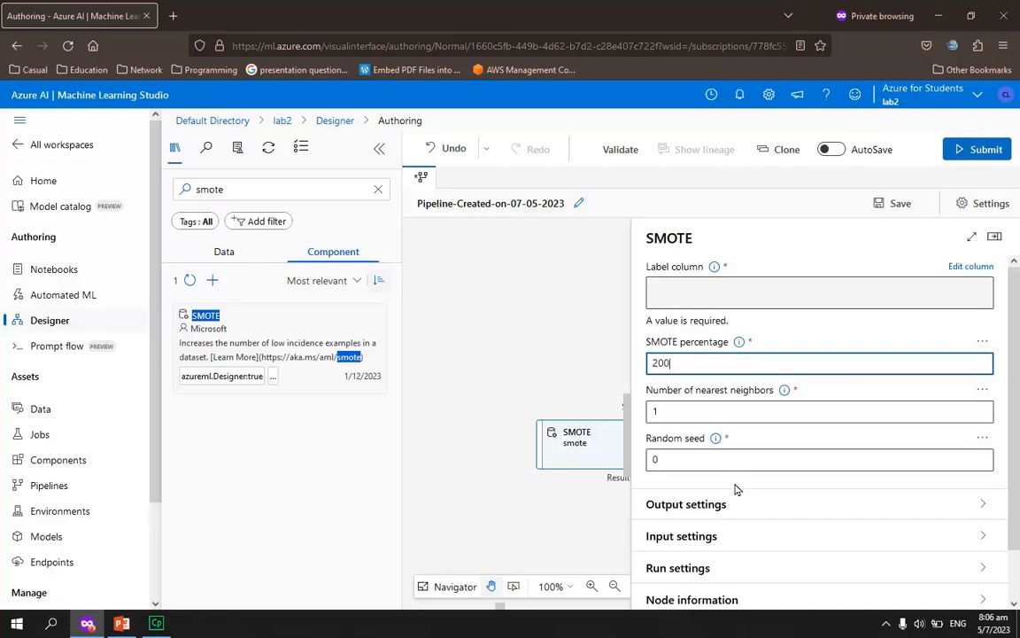
{"action": "left_click", "coordinate": [994, 238]}
Find Split Data, place it below SMOTE, and connect SMOTE's results dataset to its dataset input
{"action": "scroll", "coordinate": [794, 492], "scroll_direction": "down", "scroll_amount": 2}
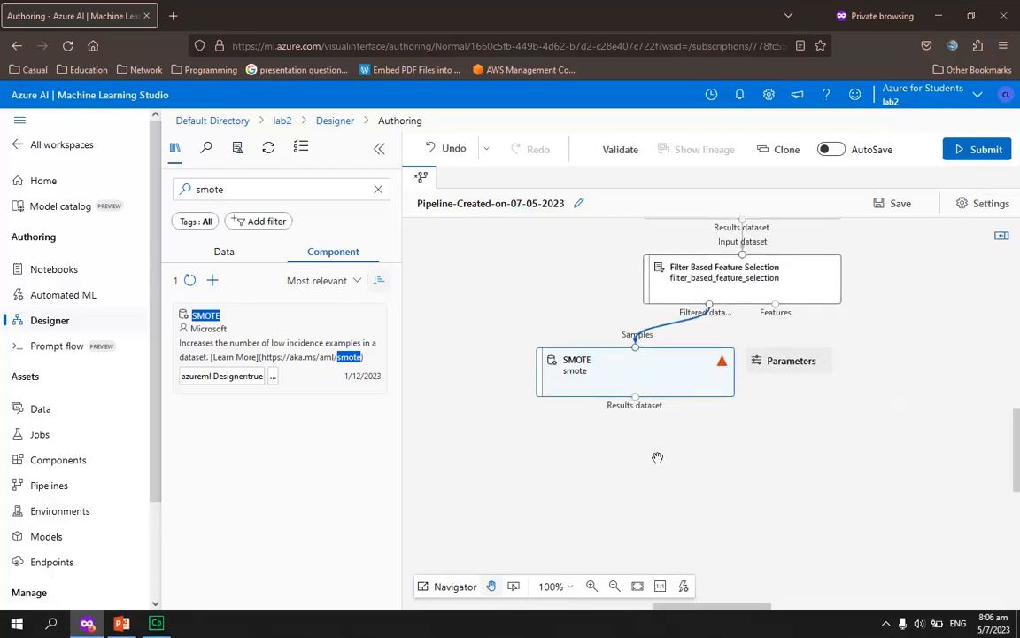
{"action": "left_click", "coordinate": [240, 189]}
{"action": "key", "text": "BackSpace"}
{"action": "key", "text": "BackSpace"}
{"action": "key", "text": "BackSpace"}
{"action": "key", "text": "BackSpace"}
{"action": "key", "text": "BackSpace"}
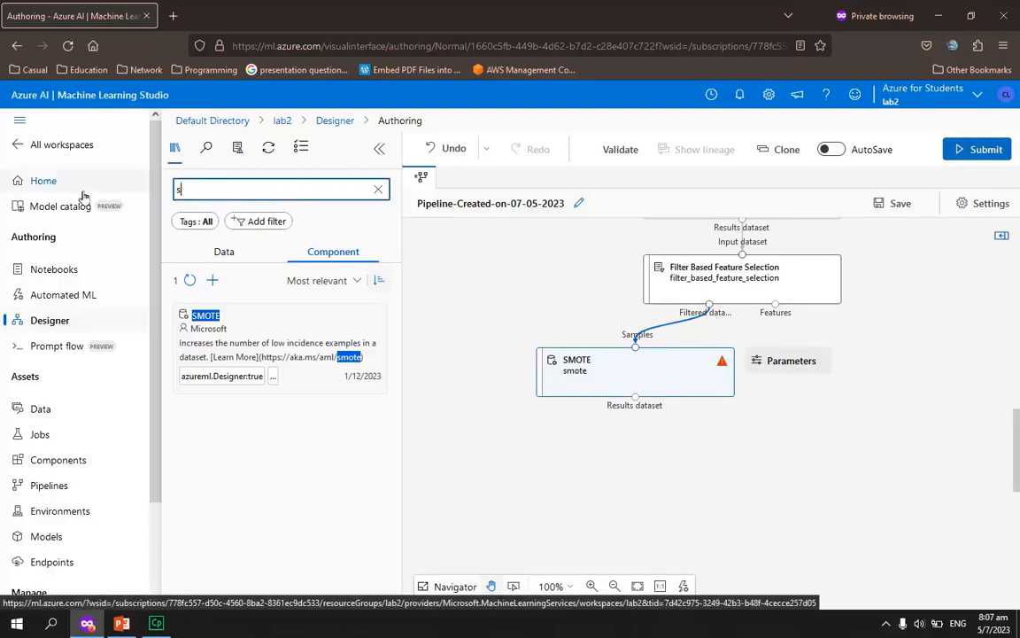
{"action": "type", "text": "split"}
{"action": "left_click_drag", "start_coordinate": [184, 317], "coordinate": [640, 462]}
{"action": "left_click_drag", "start_coordinate": [636, 397], "coordinate": [637, 436]}
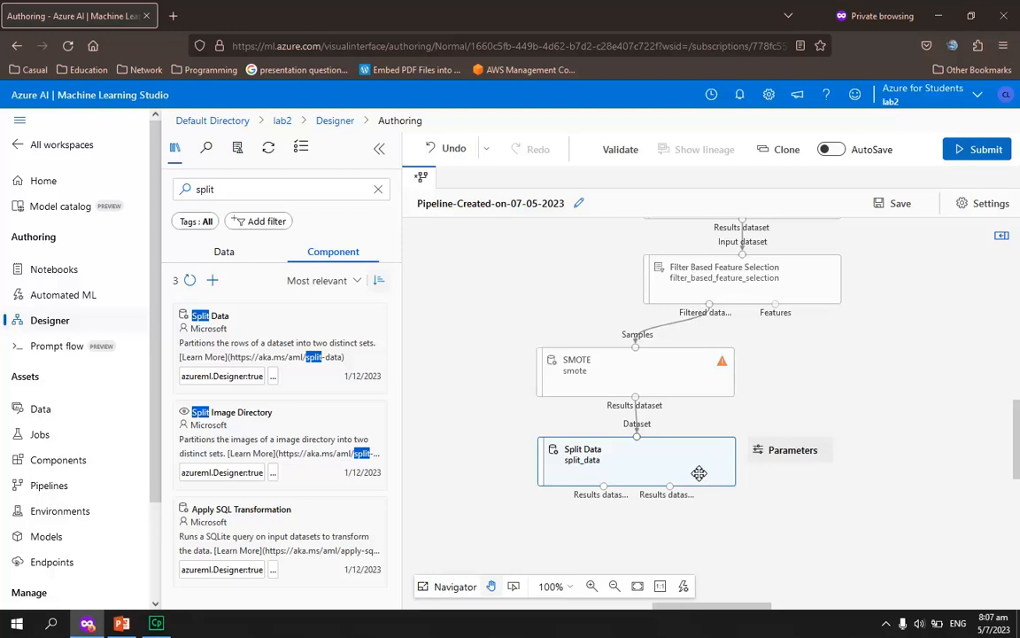
Set Split Data's fraction of rows in the first output dataset to 0.8 and close its settings
{"action": "double_click", "coordinate": [669, 464]}
{"action": "left_click", "coordinate": [706, 333]}
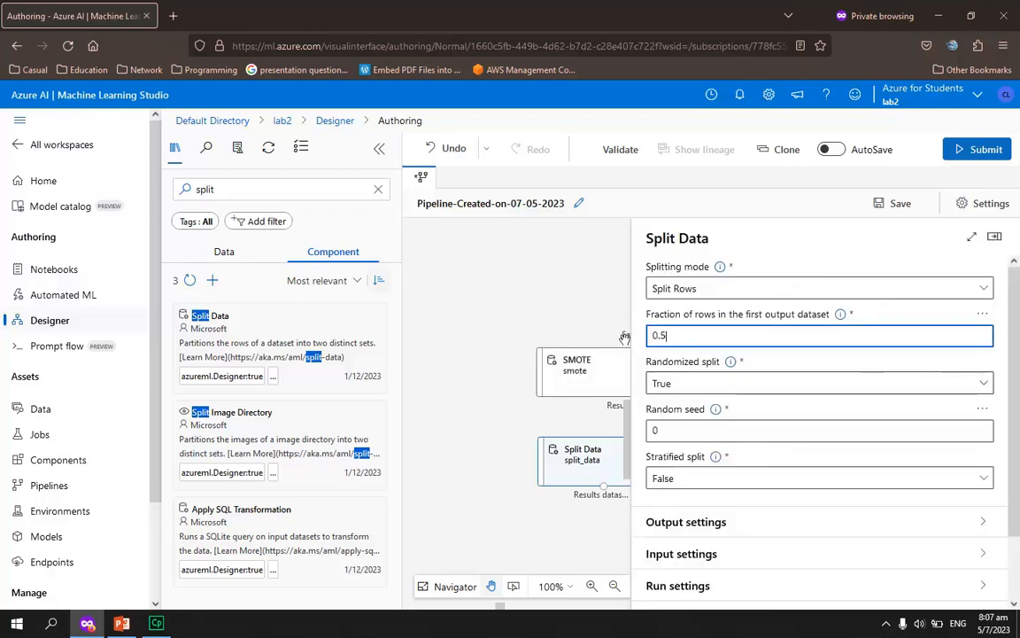
{"action": "left_click_drag", "start_coordinate": [678, 337], "coordinate": [618, 333]}
{"action": "type", "text": "0"}
{"action": "left_click", "coordinate": [994, 236]}
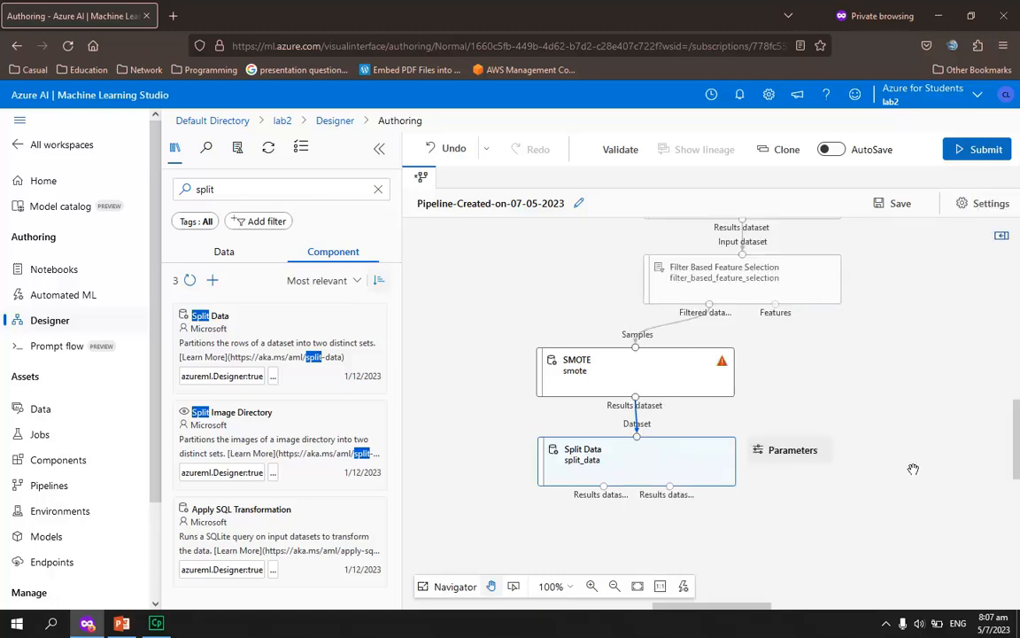
Find Two-Class Boosted Decision Tree and place it beside Split Data, on its left side
{"action": "scroll", "coordinate": [868, 489], "scroll_direction": "down", "scroll_amount": 2}
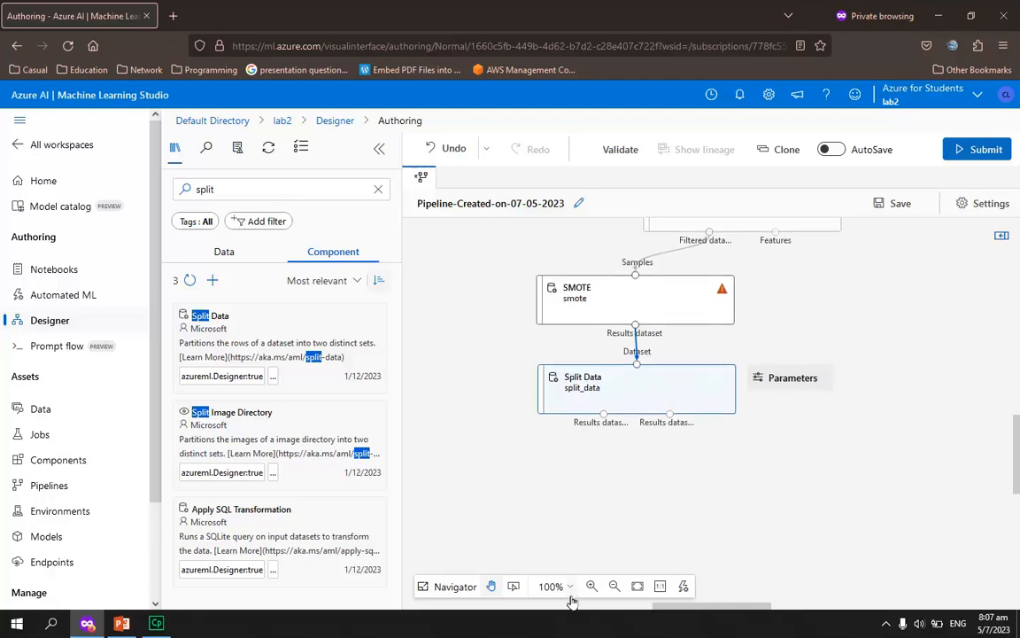
{"action": "left_click_drag", "start_coordinate": [735, 611], "coordinate": [719, 611]}
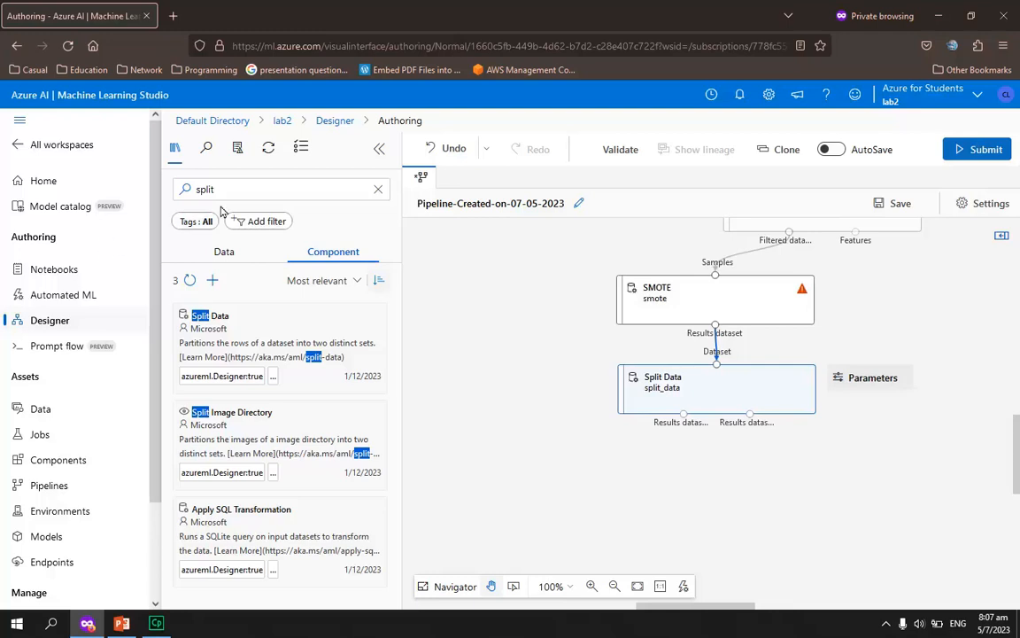
{"action": "left_click", "coordinate": [182, 190]}
{"action": "left_click_drag", "start_coordinate": [196, 190], "coordinate": [151, 188]}
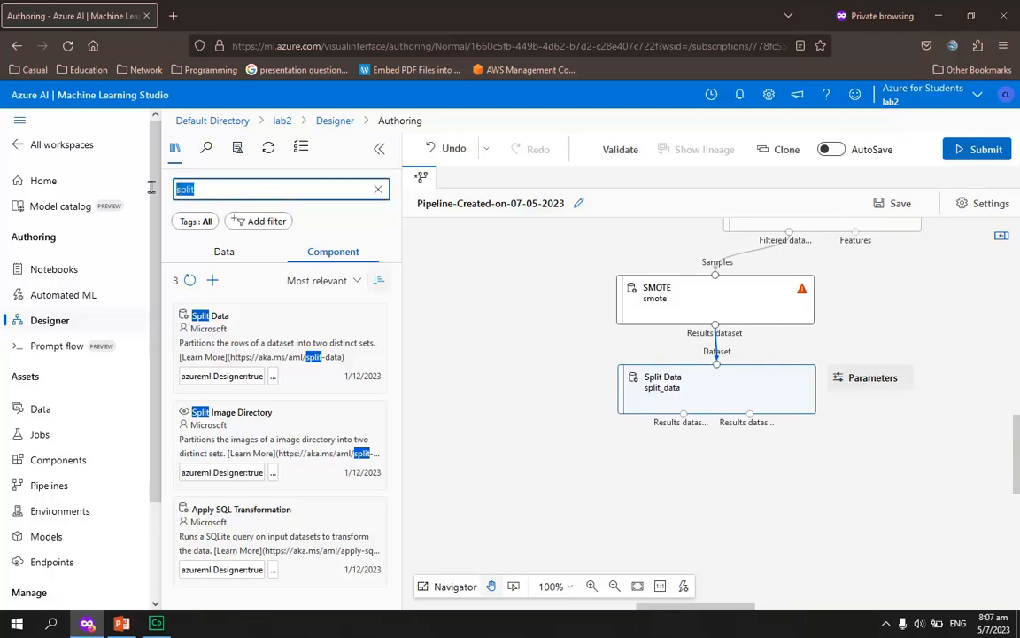
{"action": "type", "text": "t"}
{"action": "type", "text": "wo-calls"}
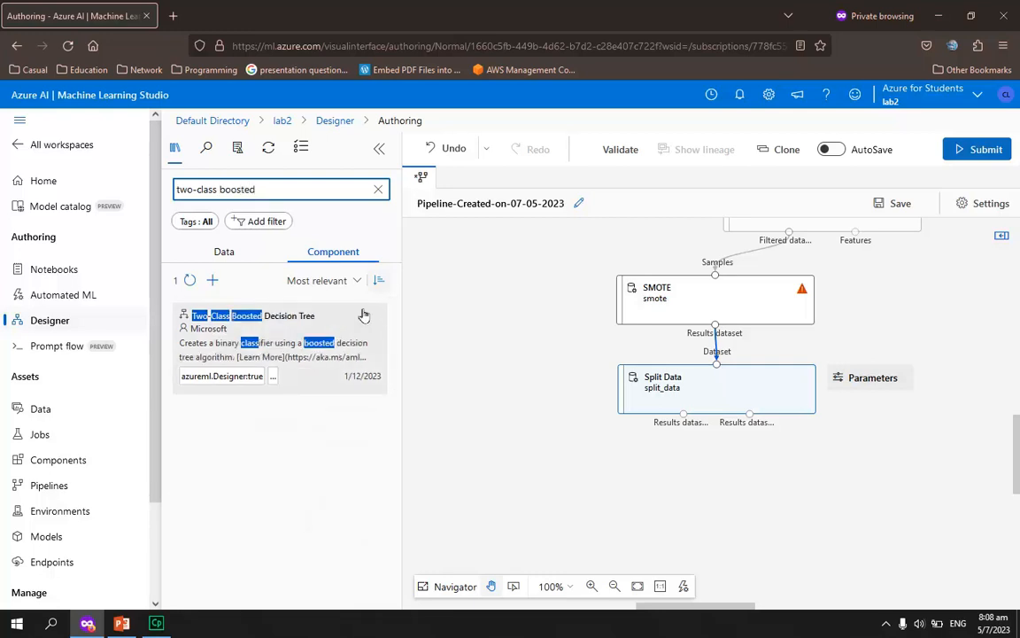
{"action": "left_click_drag", "start_coordinate": [364, 319], "coordinate": [484, 392]}
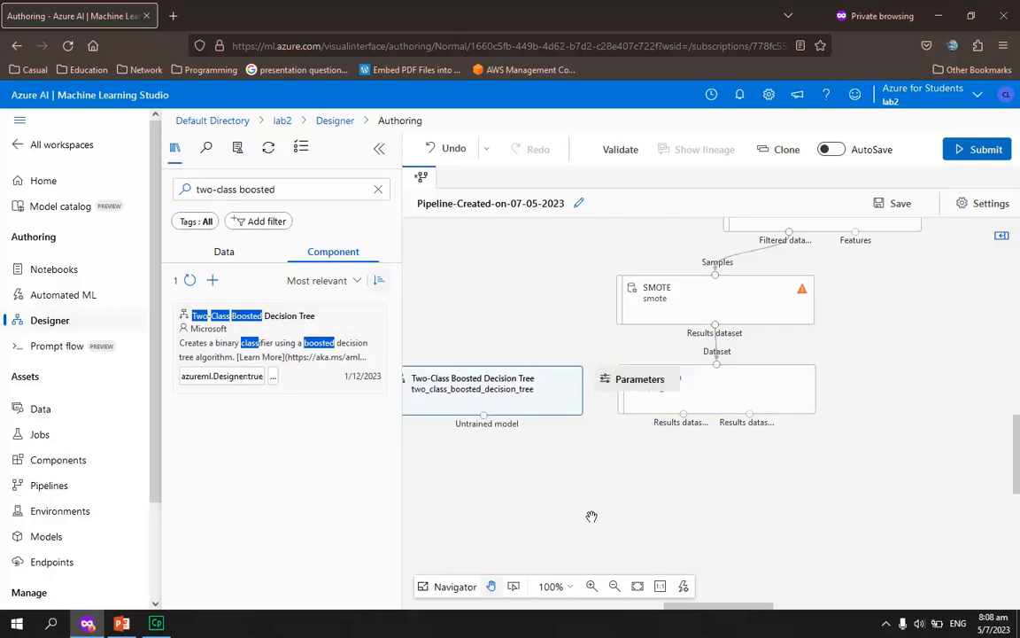
{"action": "left_click_drag", "start_coordinate": [724, 608], "coordinate": [713, 607]}
{"action": "left_click_drag", "start_coordinate": [585, 410], "coordinate": [584, 410]}
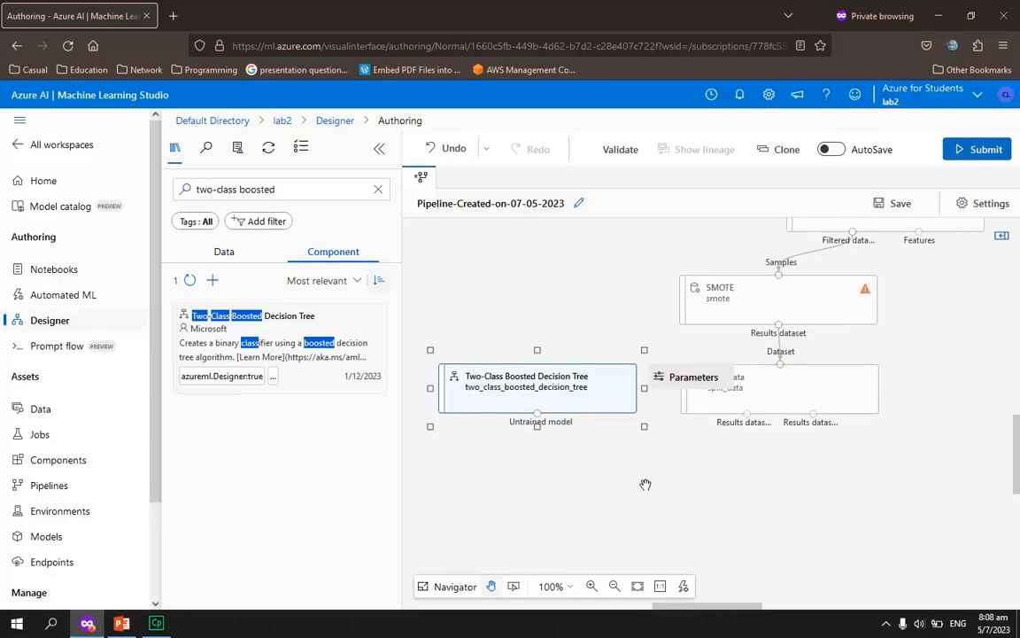
Place Train Model below the decision tree and Split Data, and connect the untrained model and Split Data's first results dataset to its inputs
{"action": "left_click", "coordinate": [287, 189]}
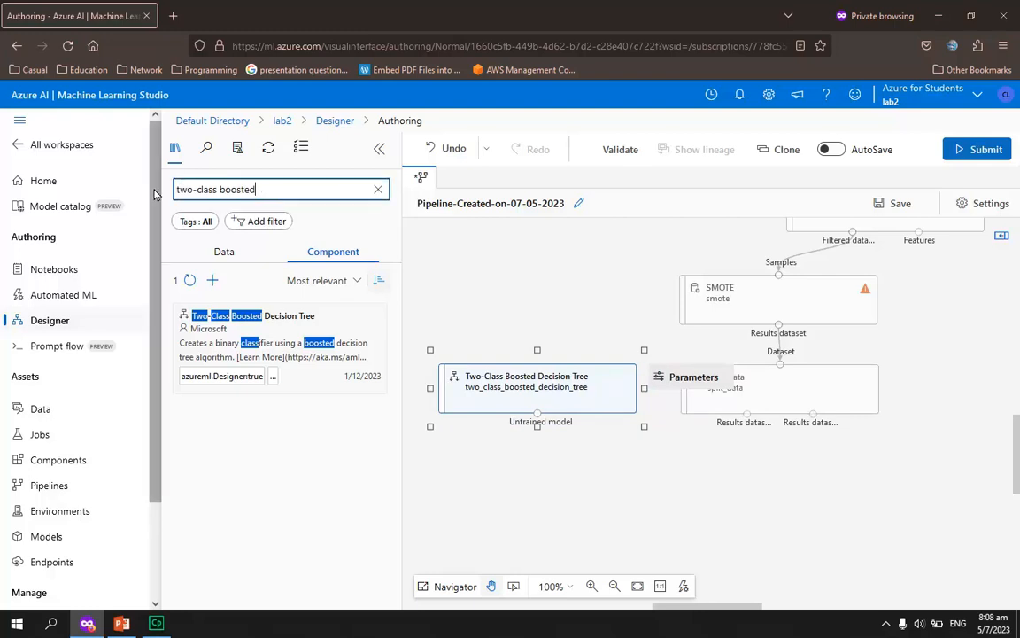
{"action": "key", "text": "ctrl+a"}
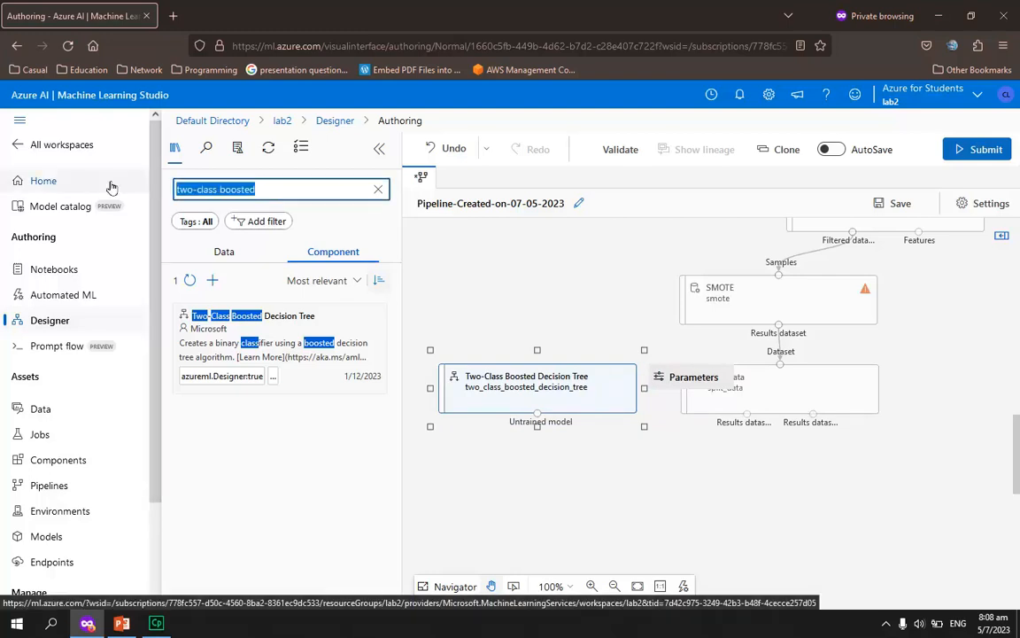
{"action": "type", "text": "train model"}
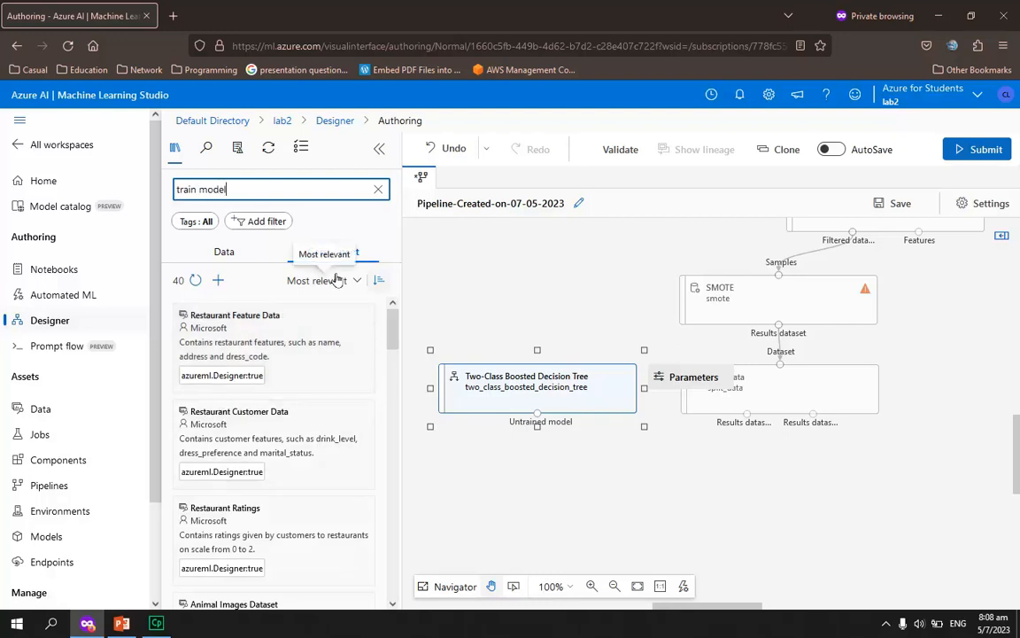
{"action": "left_click_drag", "start_coordinate": [241, 305], "coordinate": [656, 495]}
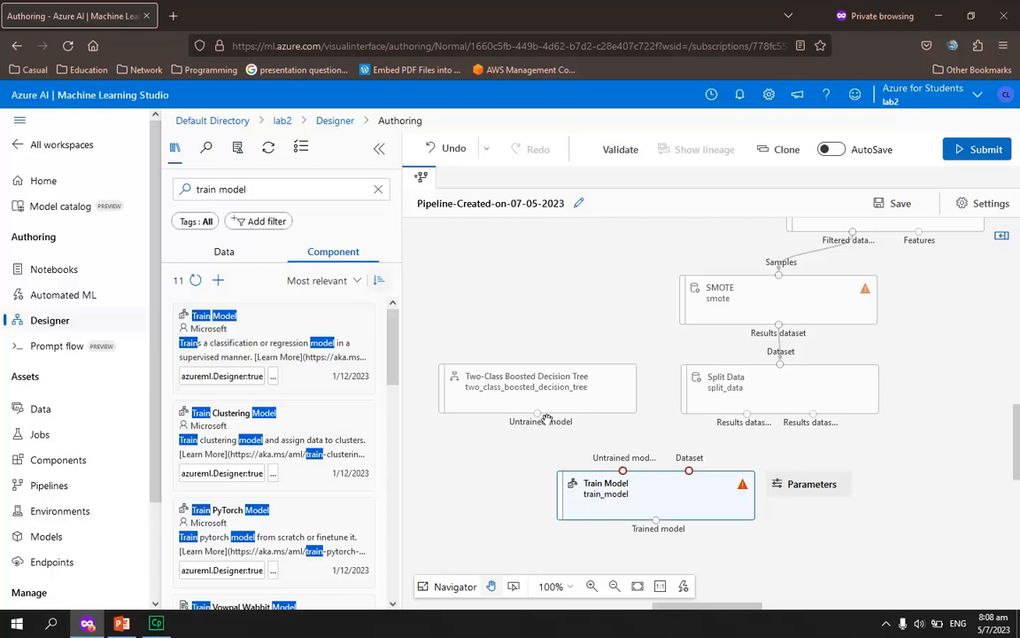
{"action": "left_click_drag", "start_coordinate": [543, 416], "coordinate": [623, 470]}
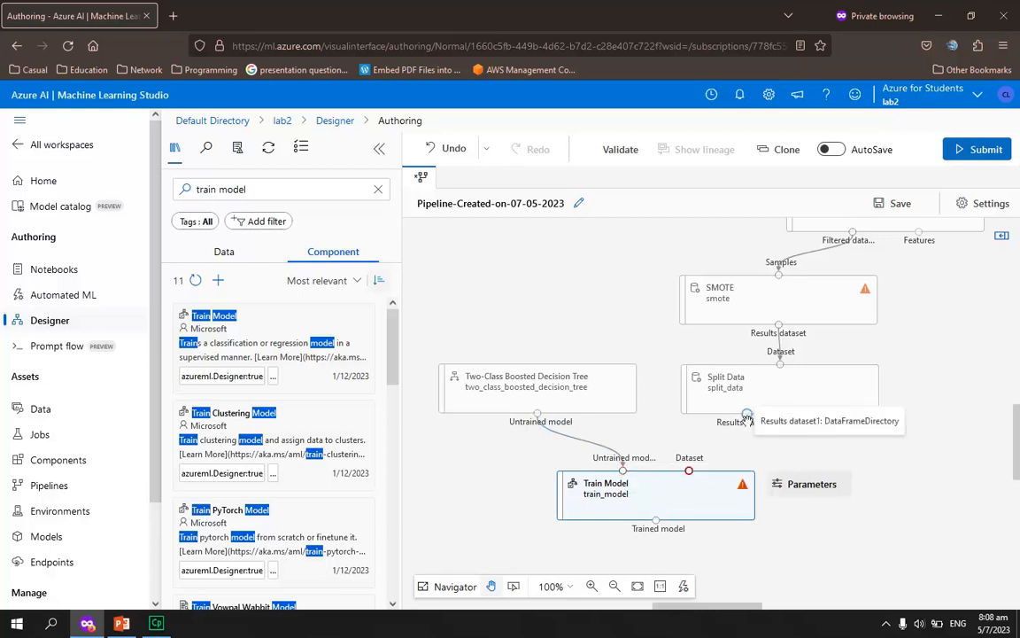
{"action": "left_click_drag", "start_coordinate": [747, 416], "coordinate": [689, 471]}
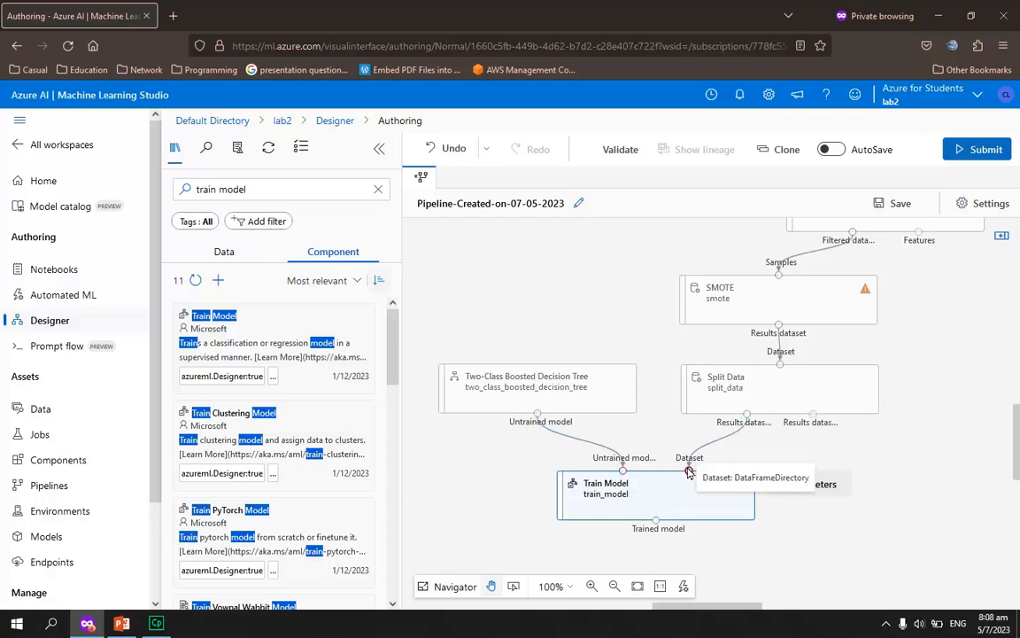
Set Train Model's label column to the column name fraud_reported and save the selection
{"action": "left_click", "coordinate": [683, 511]}
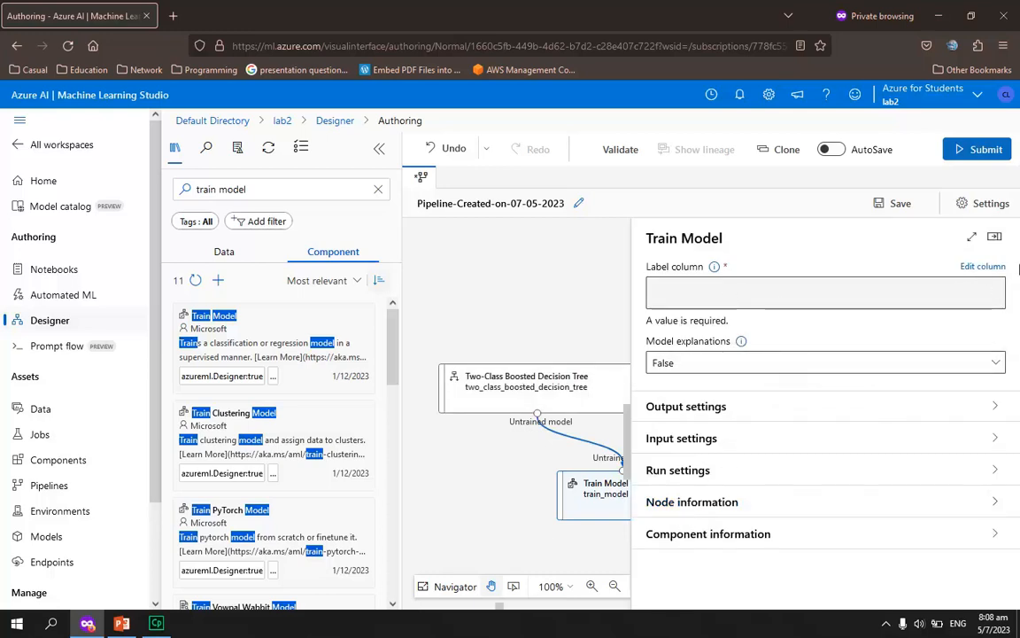
{"action": "left_click", "coordinate": [983, 265]}
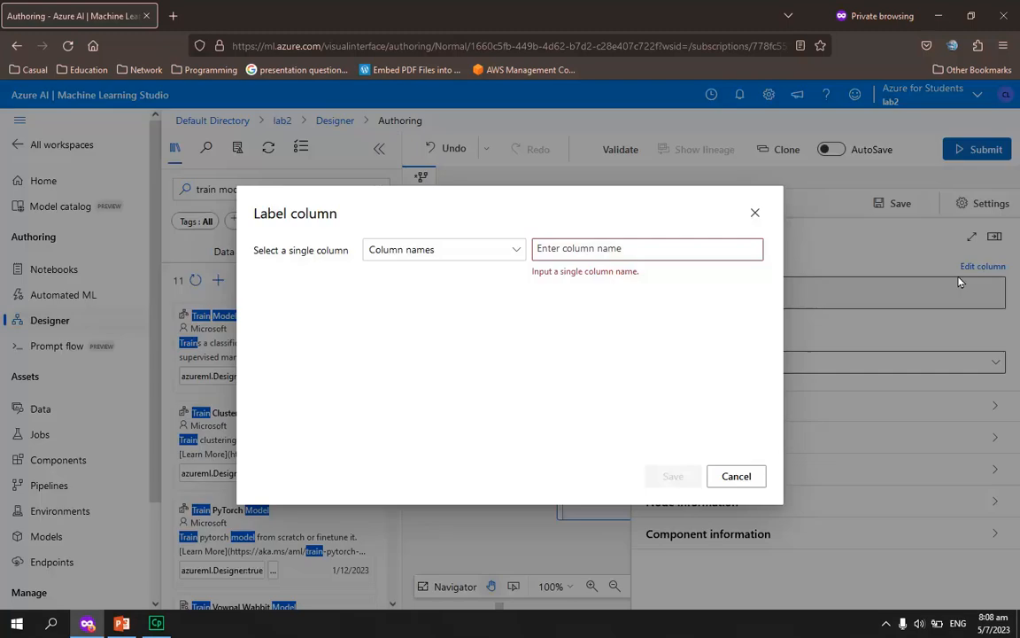
{"action": "left_click", "coordinate": [622, 249]}
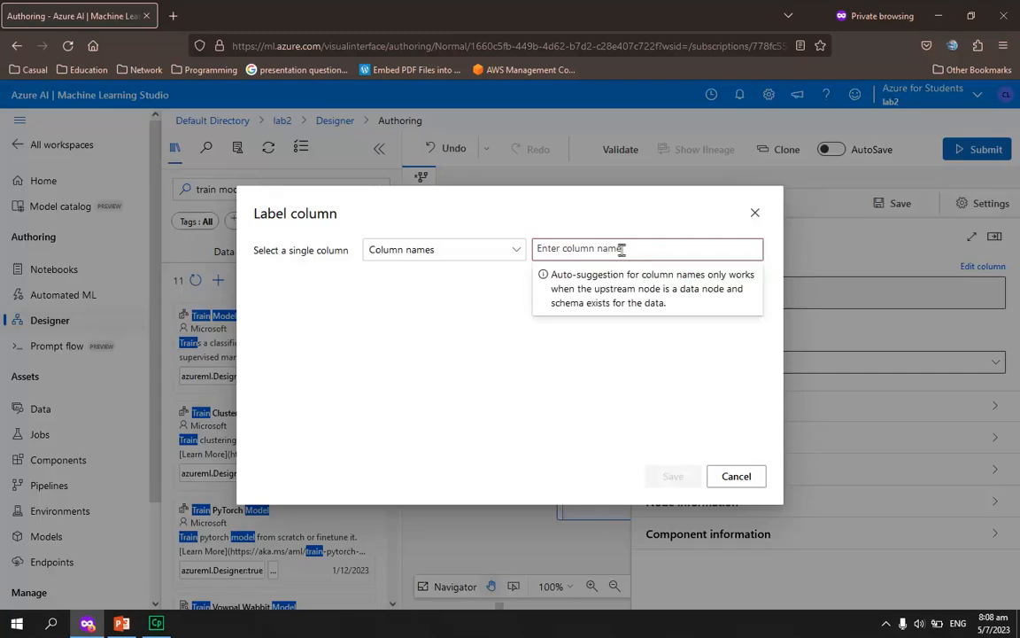
{"action": "type", "text": "fr"}
{"action": "type", "text": "aud_reported"}
{"action": "key", "text": "Return"}
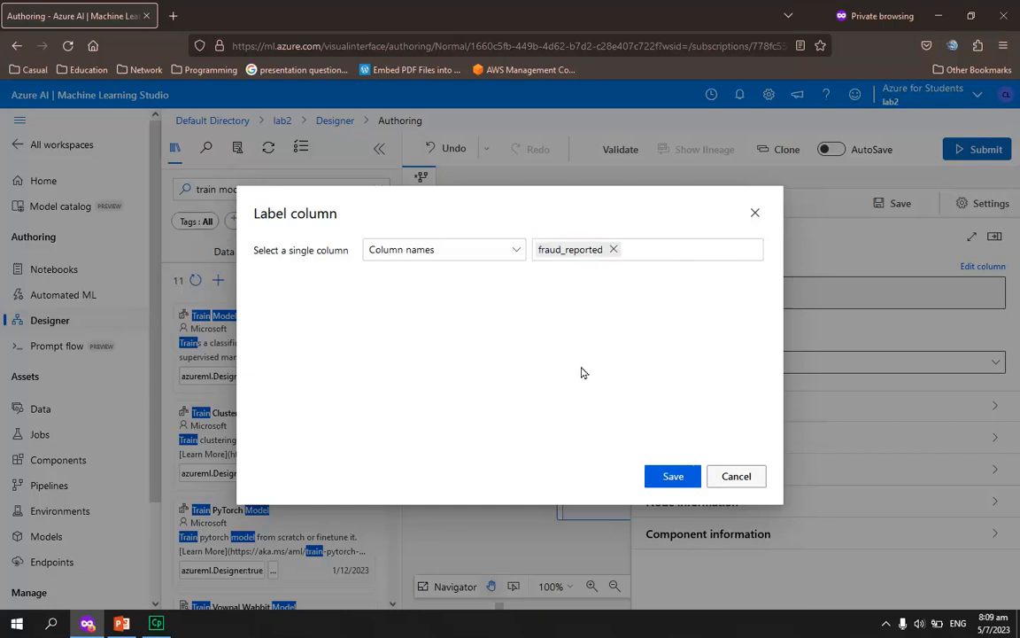
{"action": "left_click", "coordinate": [673, 477]}
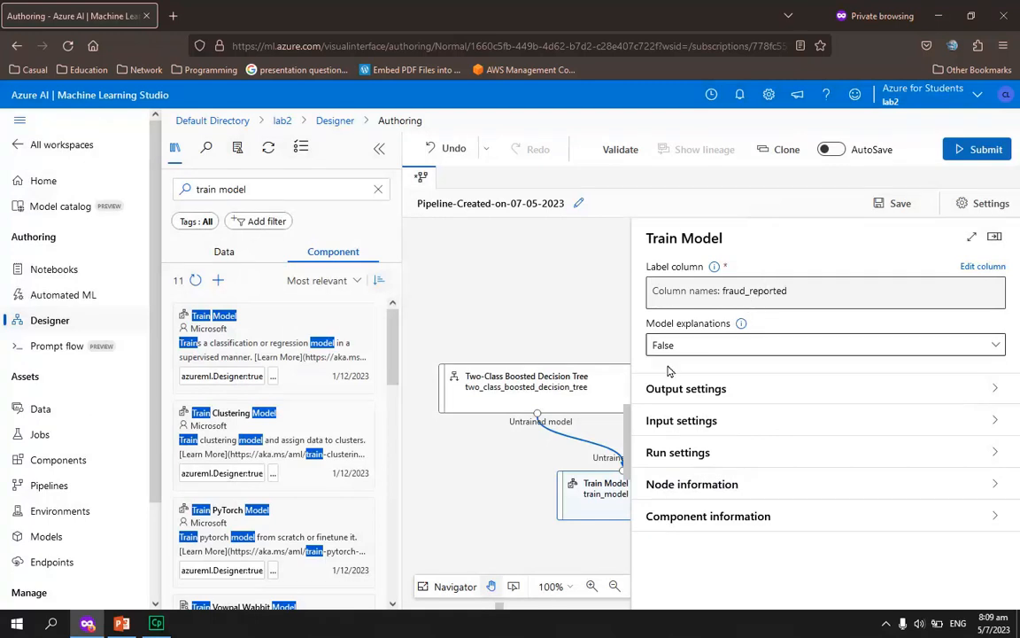
Find Score Model, place it below and to the right of Train Model, and connect the trained model output to its first input
{"action": "left_click", "coordinate": [992, 241]}
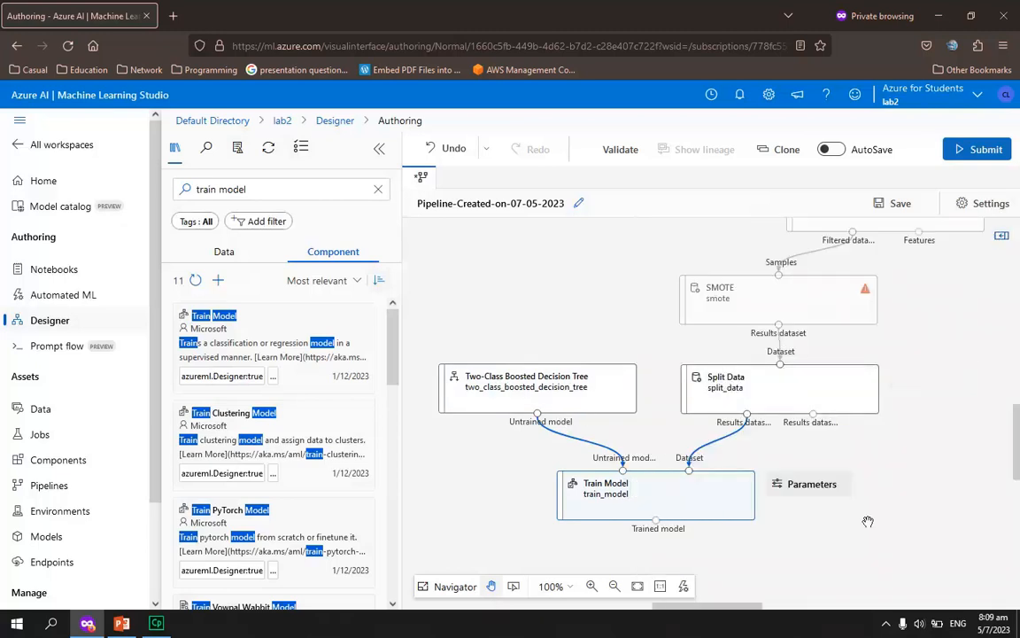
{"action": "scroll", "coordinate": [855, 517], "scroll_direction": "down", "scroll_amount": 3}
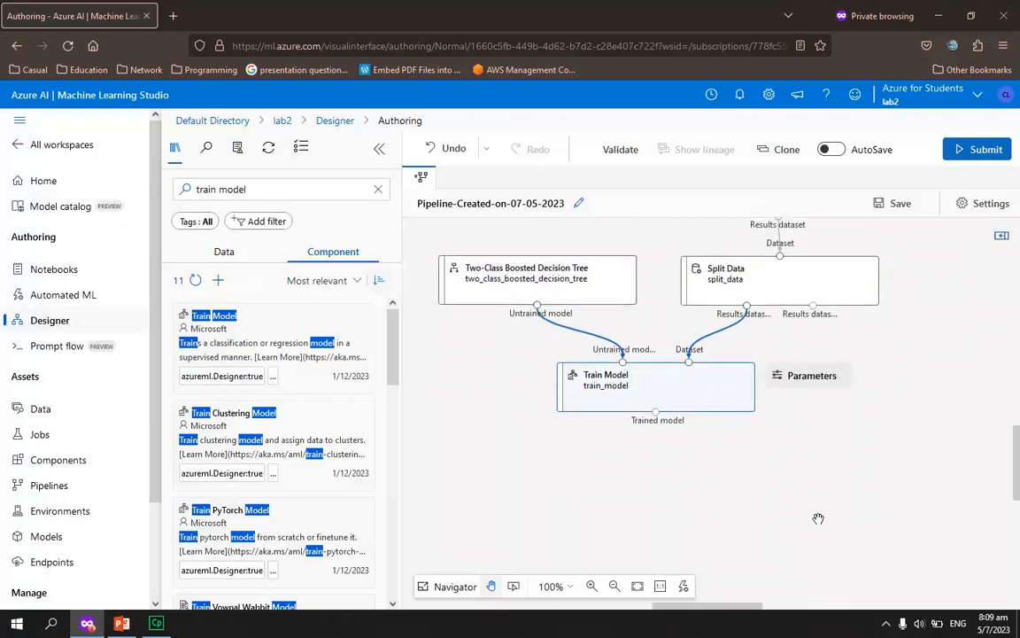
{"action": "left_click", "coordinate": [284, 184]}
{"action": "key", "text": "ctrl+a"}
{"action": "type", "text": "sc"}
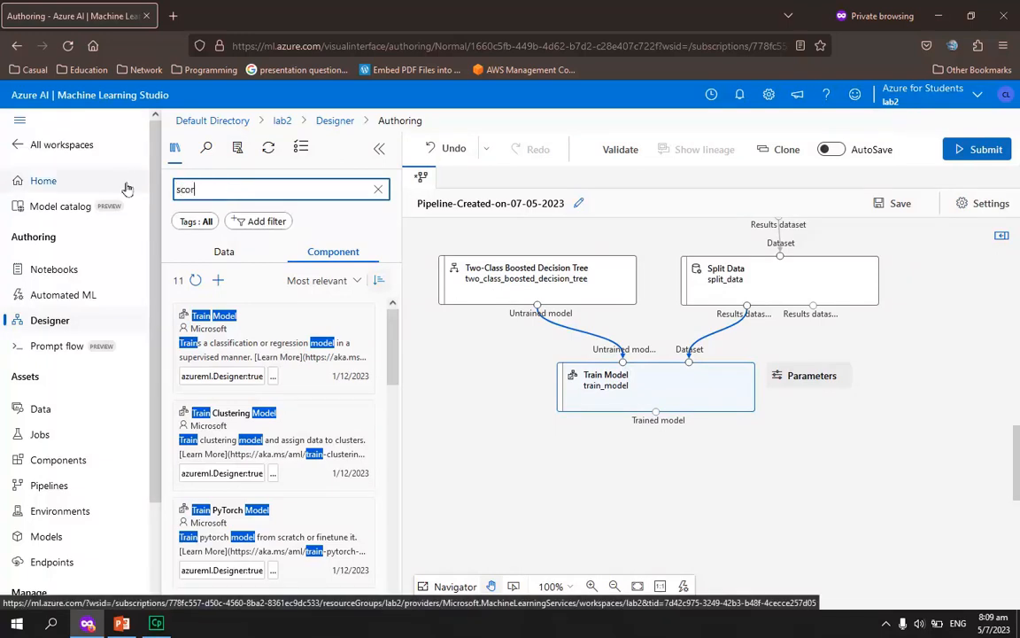
{"action": "left_click_drag", "start_coordinate": [267, 330], "coordinate": [744, 485]}
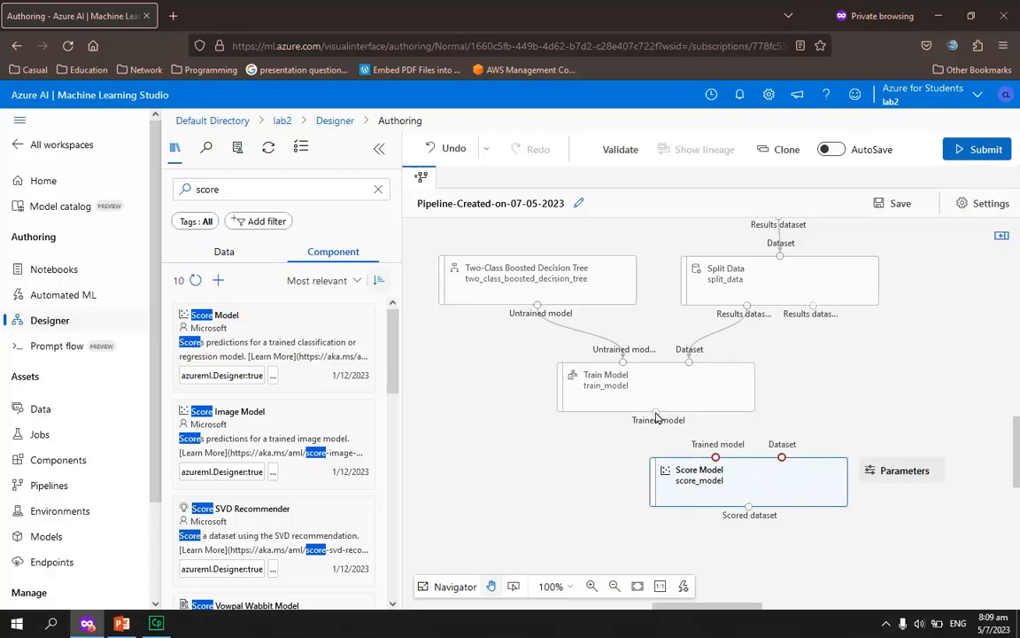
{"action": "left_click_drag", "start_coordinate": [655, 412], "coordinate": [715, 457]}
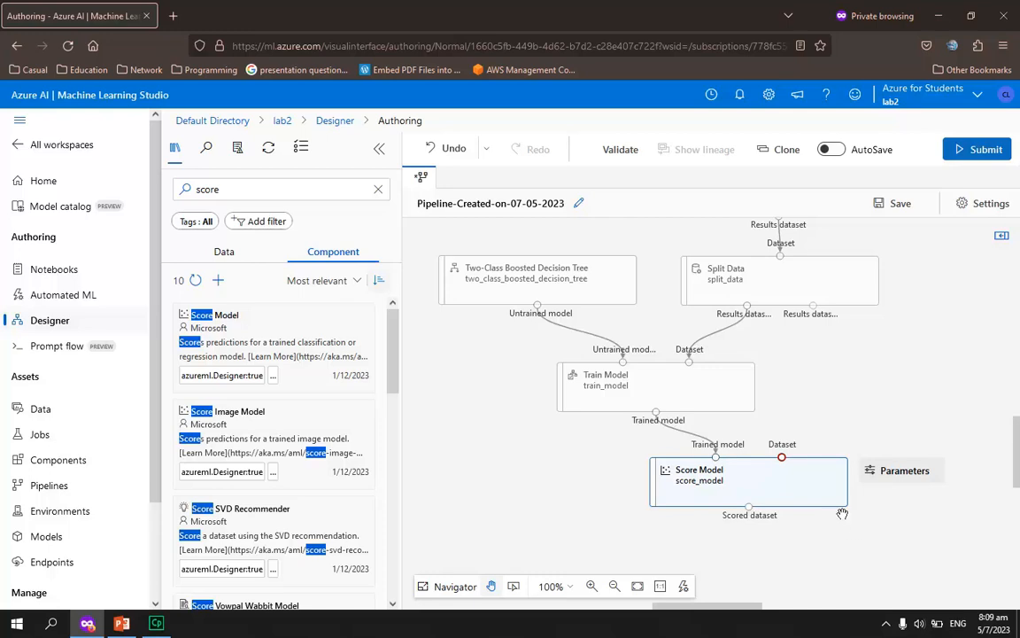
{"action": "left_click_drag", "start_coordinate": [735, 479], "coordinate": [790, 489]}
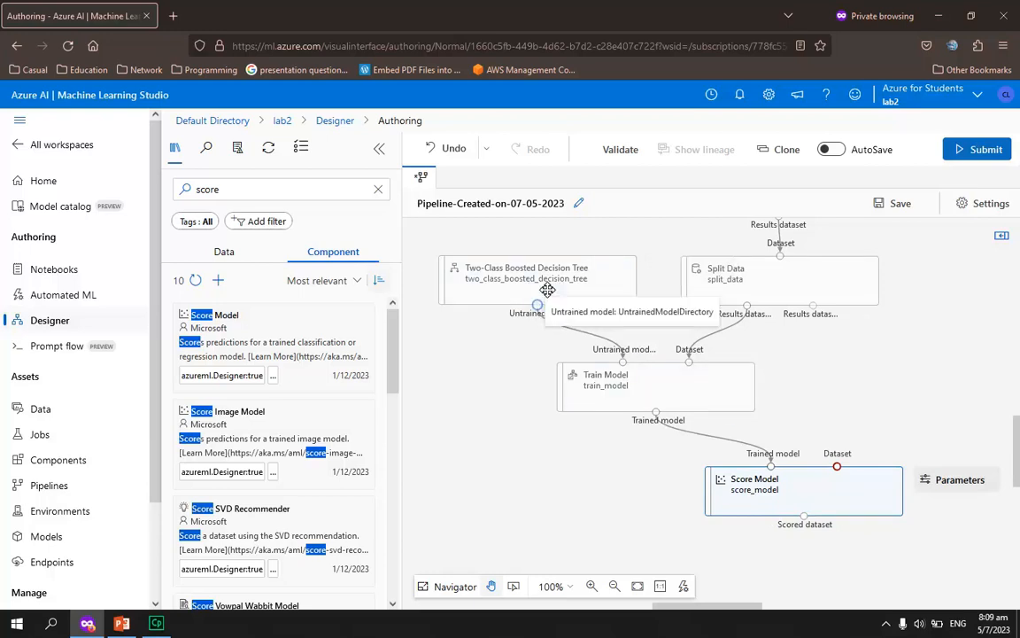
Switch to the PowerPoint slides and examine the enlarged pipeline diagram on the Step 9 (h) : Evaluate Model slide
{"action": "left_click", "coordinate": [124, 624]}
{"action": "scroll", "coordinate": [115, 452], "scroll_direction": "down", "scroll_amount": 10}
{"action": "scroll", "coordinate": [121, 454], "scroll_direction": "down", "scroll_amount": 20}
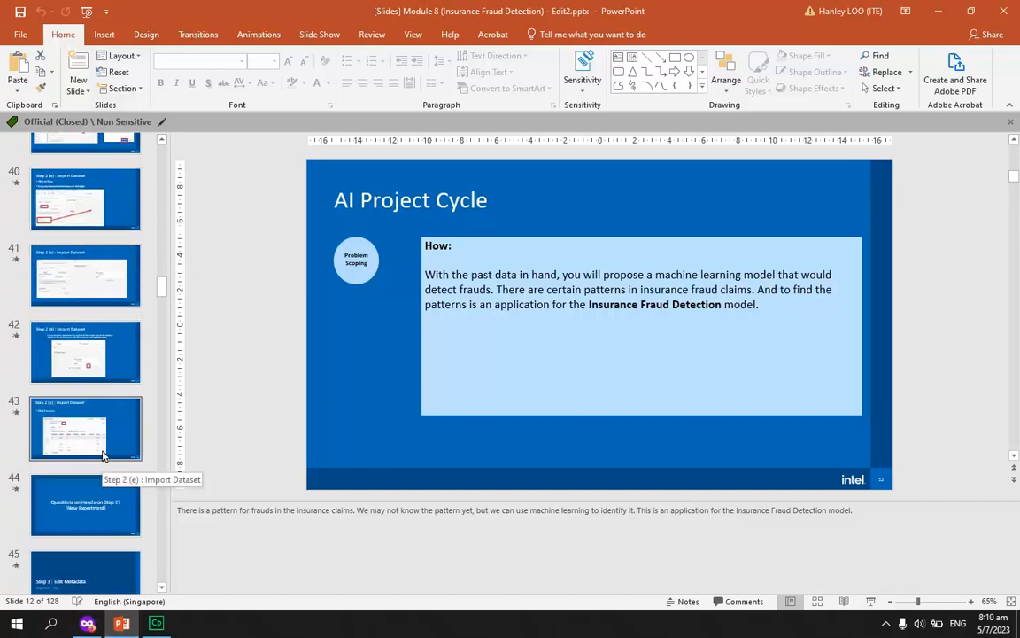
{"action": "scroll", "coordinate": [97, 416], "scroll_direction": "down", "scroll_amount": 5}
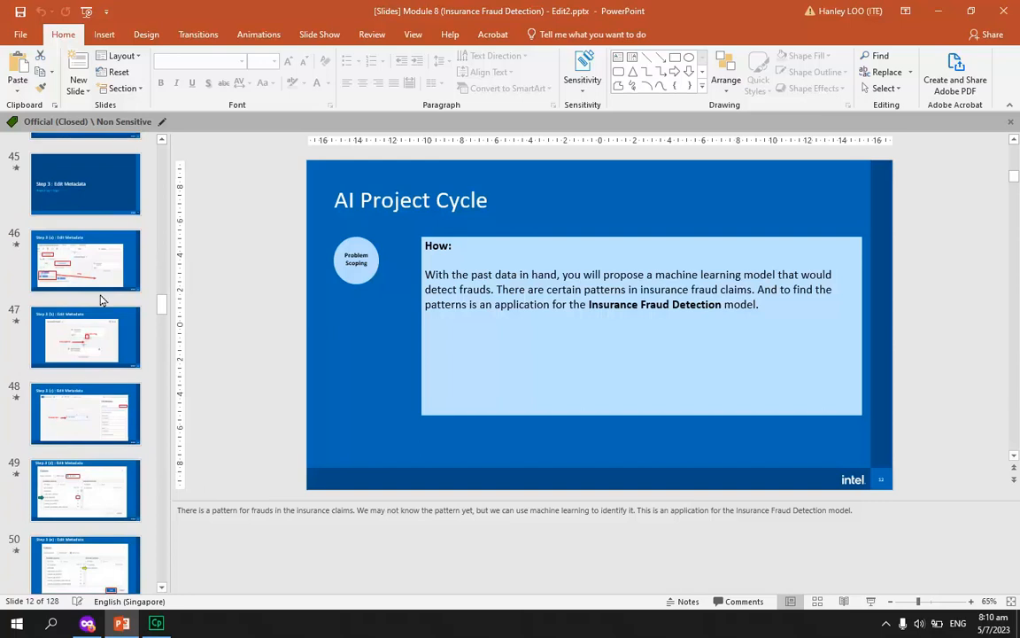
{"action": "scroll", "coordinate": [106, 372], "scroll_direction": "down", "scroll_amount": 10}
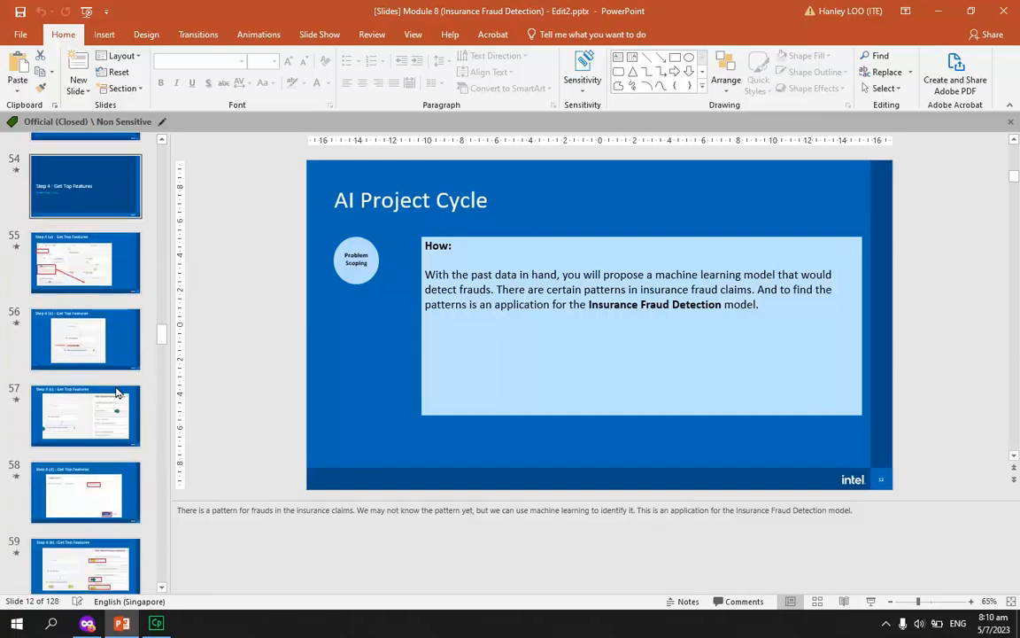
{"action": "scroll", "coordinate": [102, 354], "scroll_direction": "down", "scroll_amount": 10}
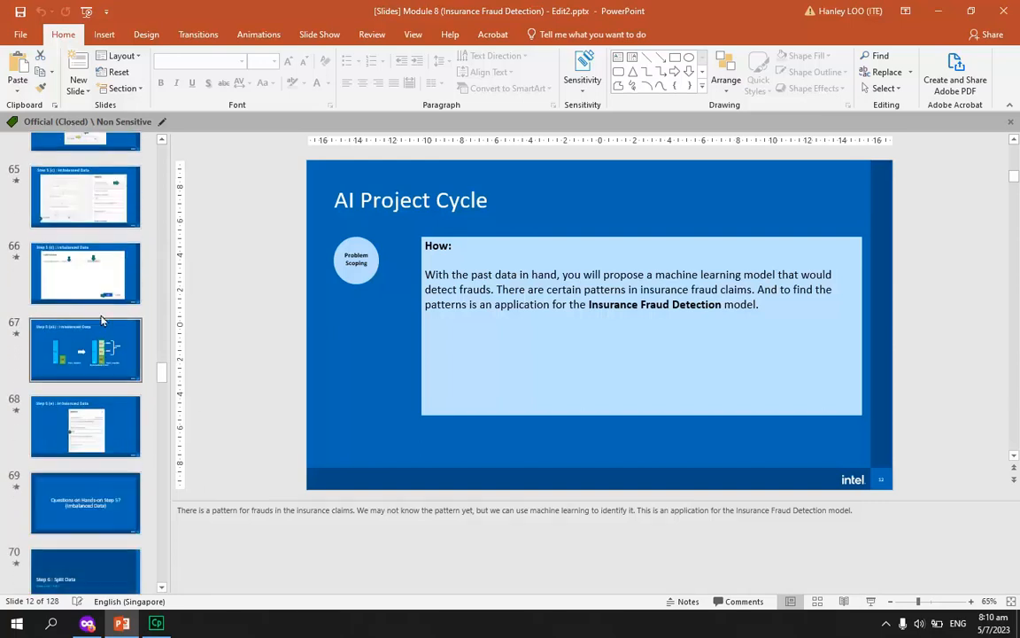
{"action": "scroll", "coordinate": [97, 337], "scroll_direction": "down", "scroll_amount": 3}
{"action": "left_click", "coordinate": [101, 321]}
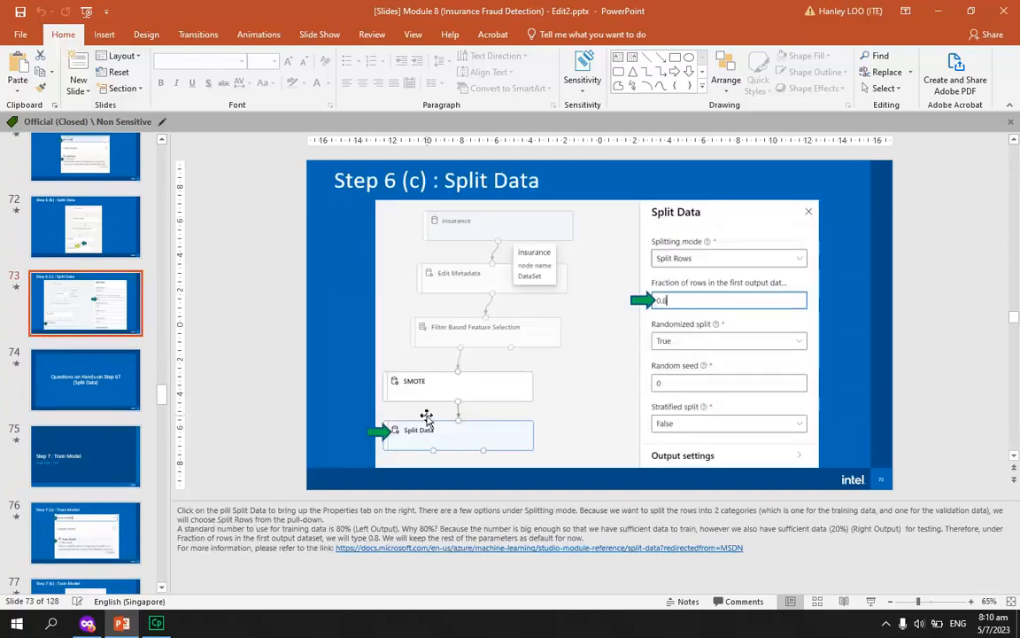
{"action": "scroll", "coordinate": [515, 434], "scroll_direction": "down", "scroll_amount": 5}
{"action": "scroll", "coordinate": [88, 372], "scroll_direction": "down", "scroll_amount": 5}
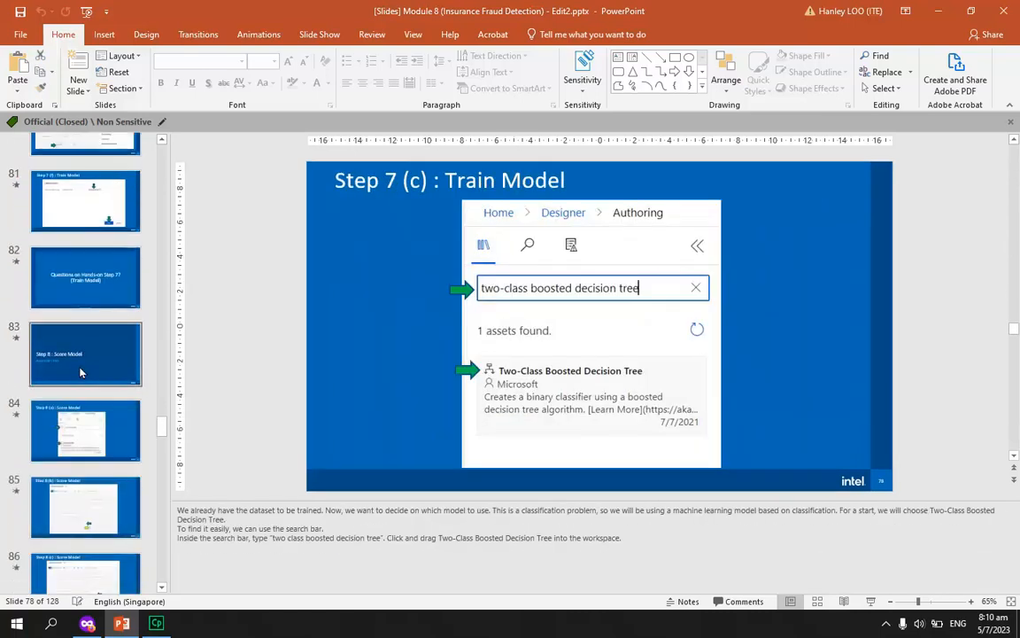
{"action": "left_click", "coordinate": [97, 441]}
{"action": "scroll", "coordinate": [93, 425], "scroll_direction": "down", "scroll_amount": 6}
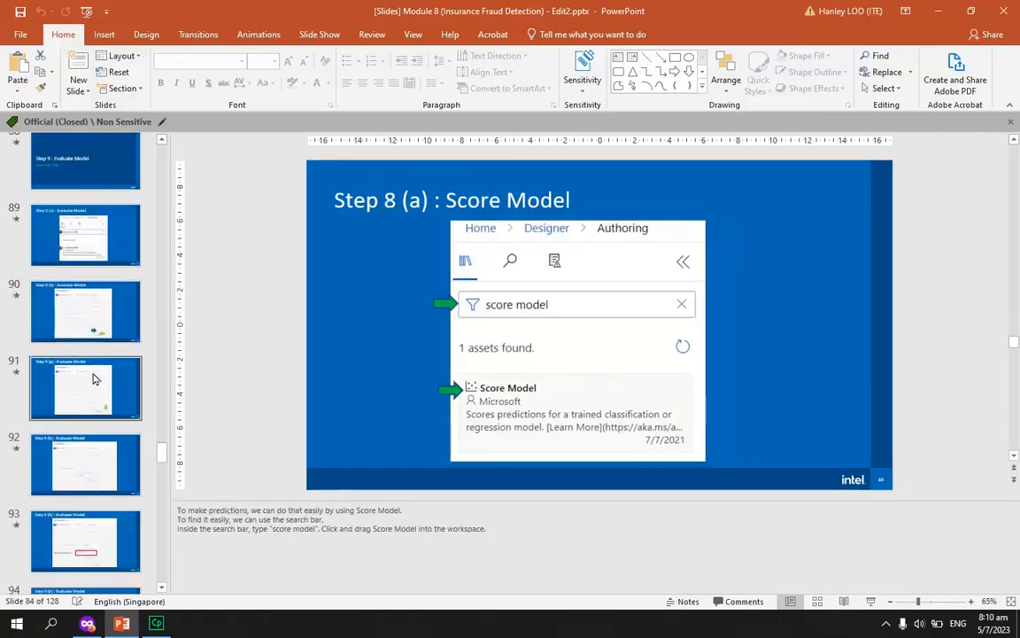
{"action": "left_click", "coordinate": [78, 395]}
{"action": "scroll", "coordinate": [673, 403], "scroll_direction": "down", "scroll_amount": 1}
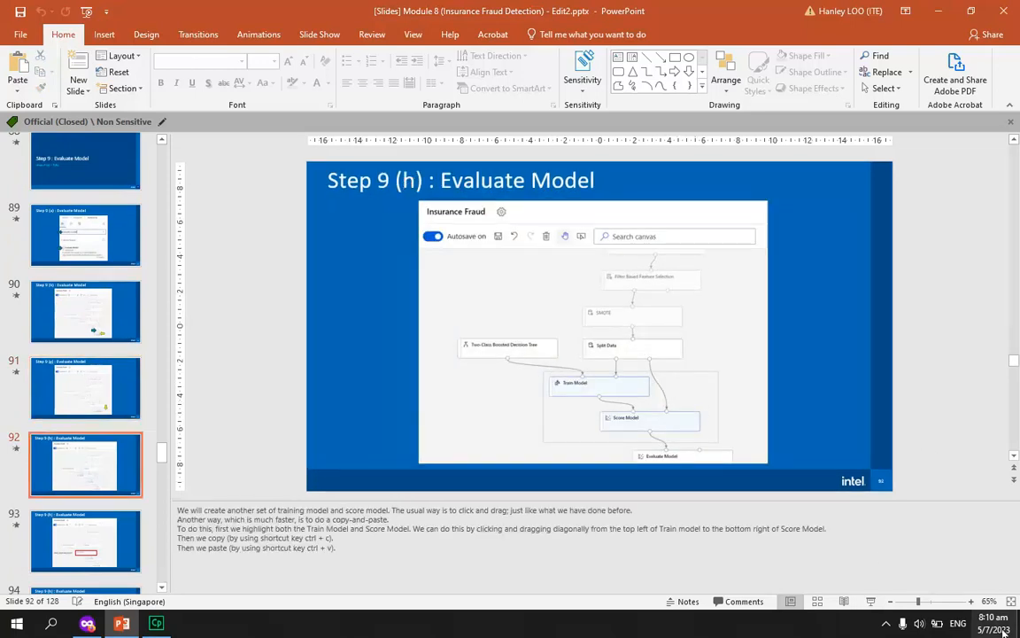
{"action": "left_click", "coordinate": [971, 602]}
{"action": "left_click", "coordinate": [972, 602]}
{"action": "left_click", "coordinate": [972, 602]}
{"action": "left_click", "coordinate": [972, 602]}
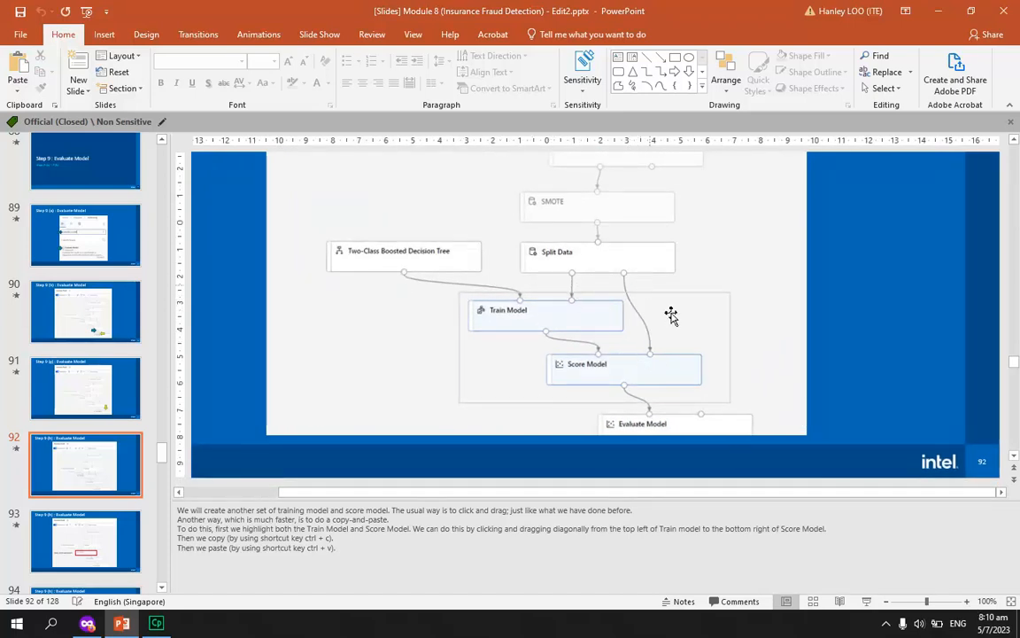
Switch back to Azure ML Studio and connect Split Data's second results dataset to Score Model's dataset input
{"action": "left_click", "coordinate": [90, 624]}
{"action": "left_click_drag", "start_coordinate": [813, 307], "coordinate": [837, 465]}
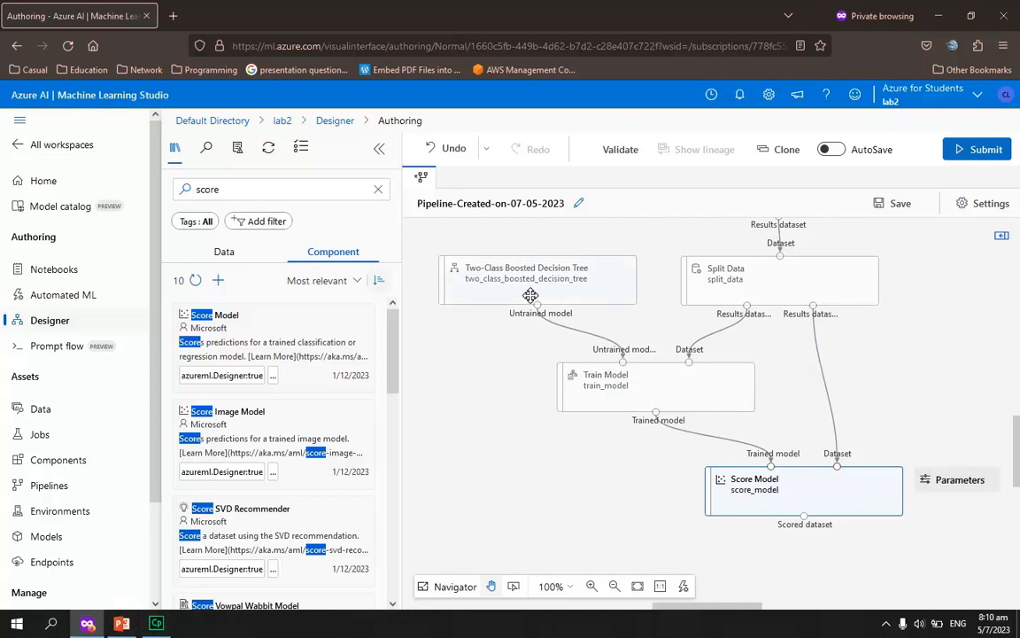
{"action": "left_click", "coordinate": [121, 624]}
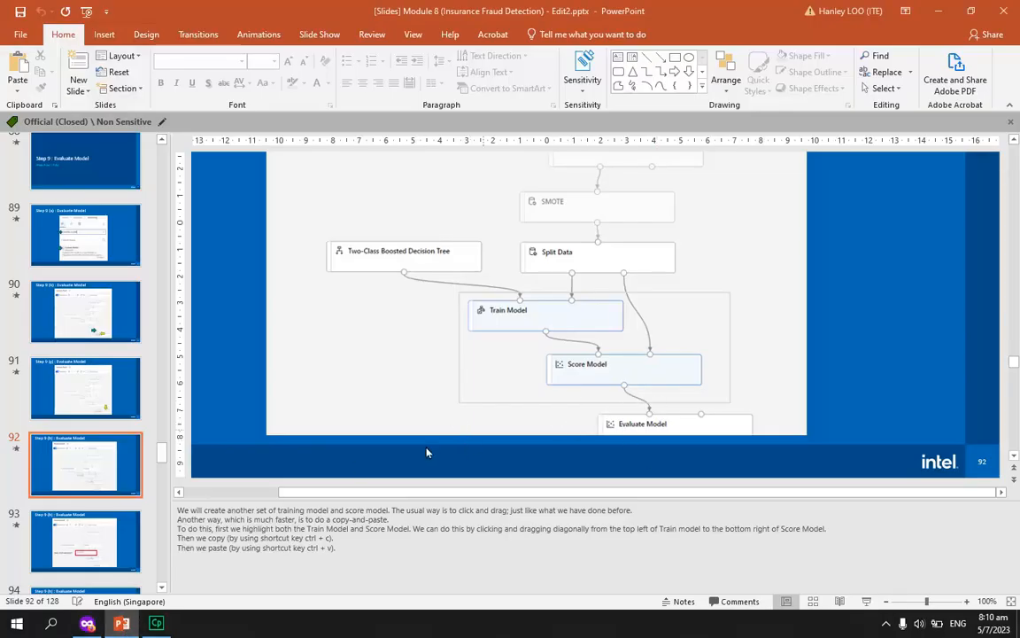
{"action": "left_click", "coordinate": [92, 627]}
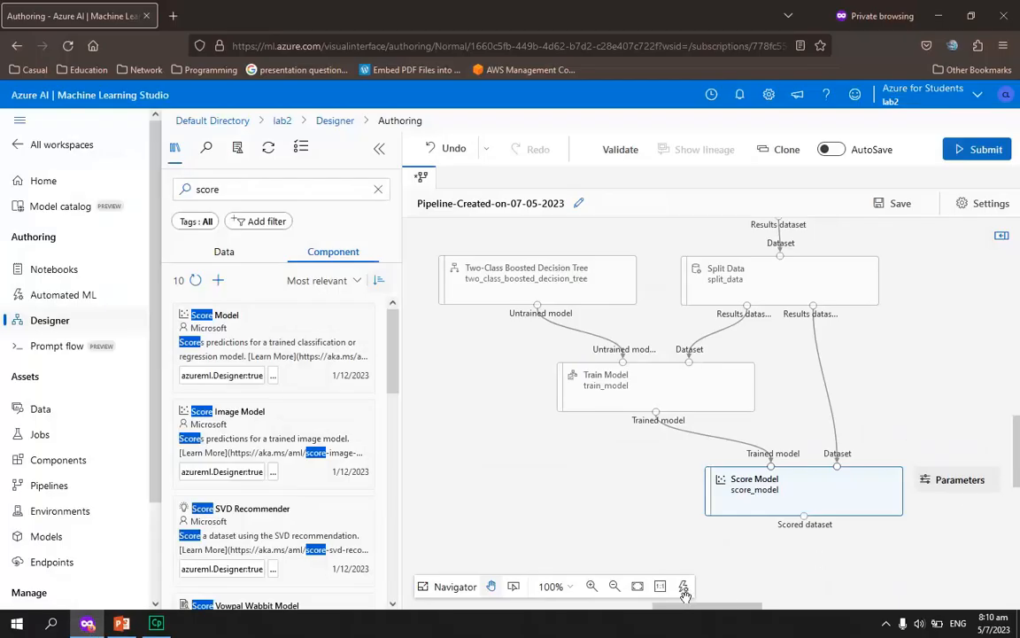
Find the Evaluate Model component and place it below Score Model, slightly to its right
{"action": "left_click", "coordinate": [253, 187]}
{"action": "key", "text": "ctrl+a"}
{"action": "type", "text": "eval"}
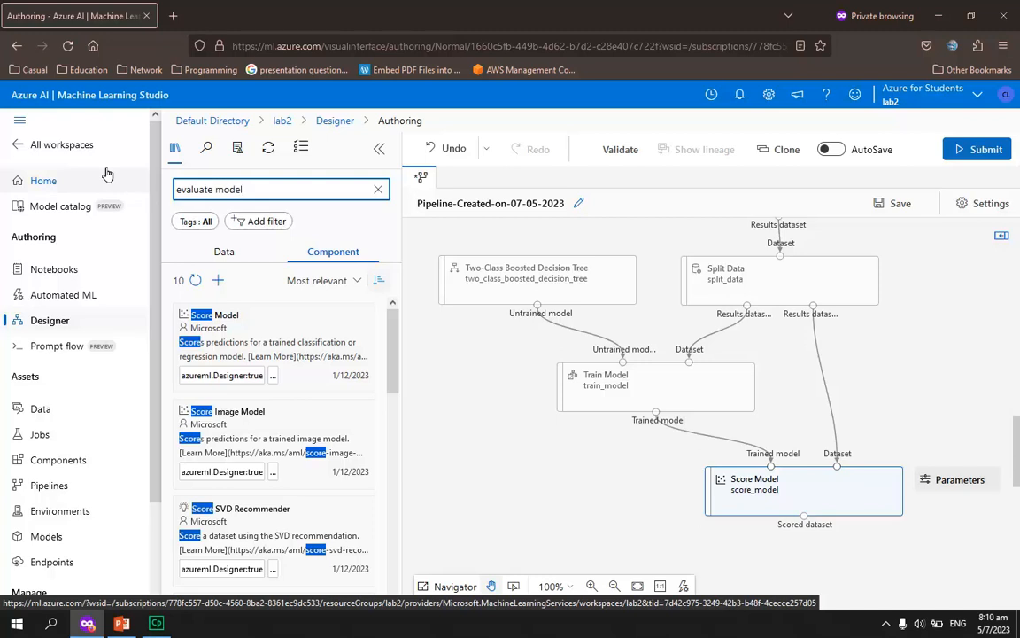
{"action": "left_click_drag", "start_coordinate": [282, 354], "coordinate": [904, 569]}
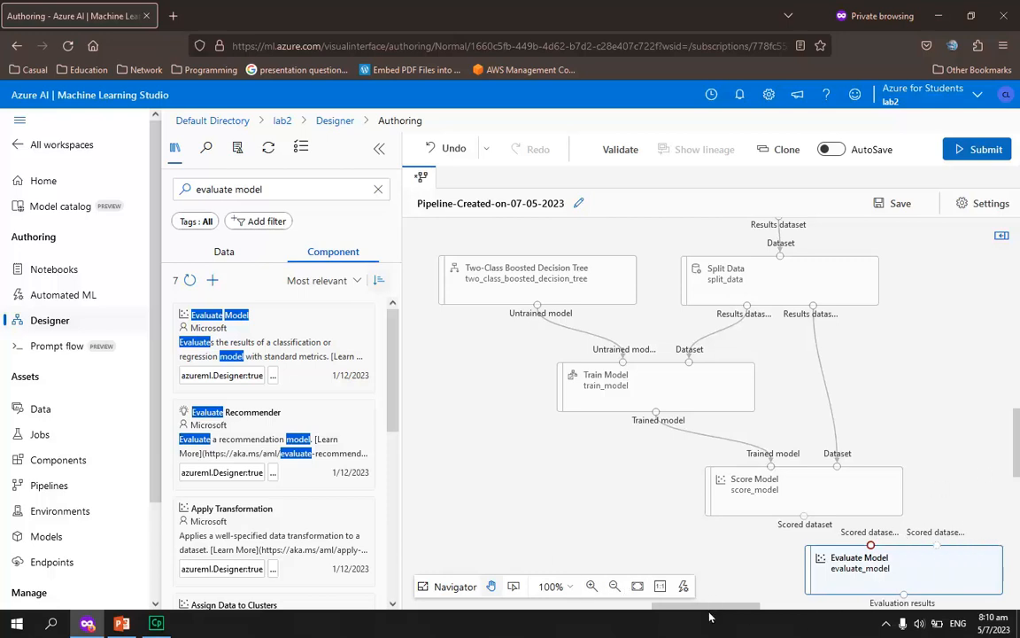
{"action": "left_click_drag", "start_coordinate": [714, 607], "coordinate": [744, 608]}
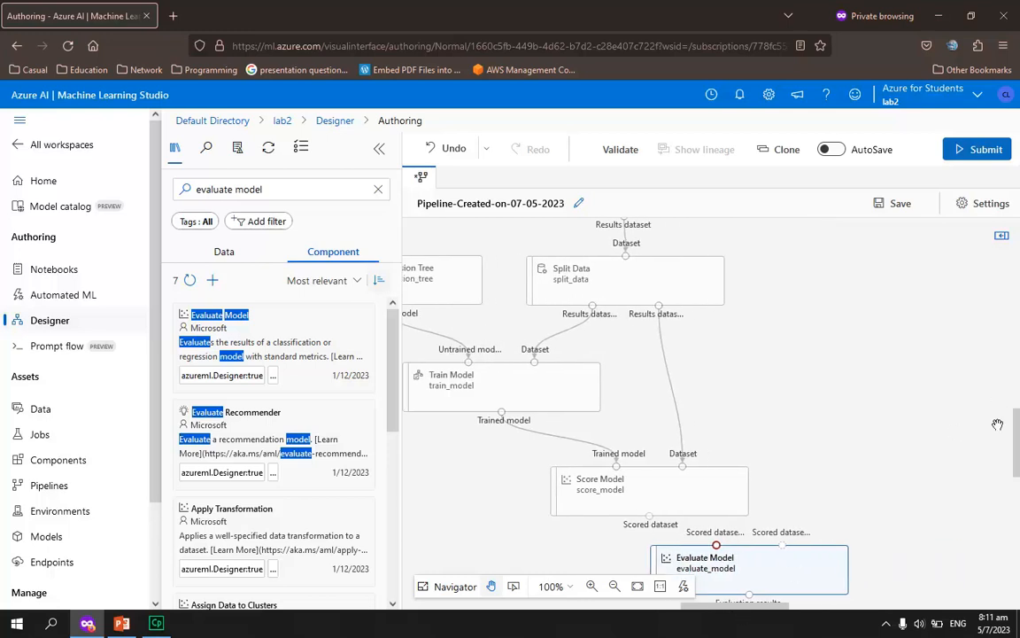
{"action": "left_click_drag", "start_coordinate": [1017, 467], "coordinate": [1017, 464]}
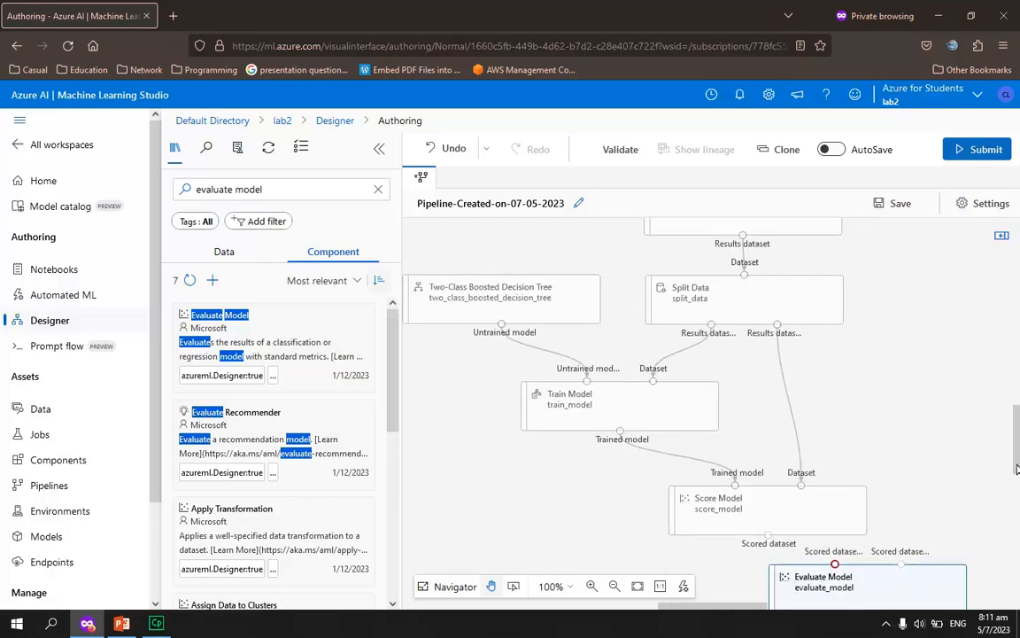
Switch to the PowerPoint slides and examine the slide 97 diagram combining the boosted decision tree and logistic regression branches
{"action": "left_click", "coordinate": [121, 624]}
{"action": "key", "text": "Down"}
{"action": "key", "text": "Down"}
{"action": "key", "text": "Down"}
{"action": "key", "text": "Down"}
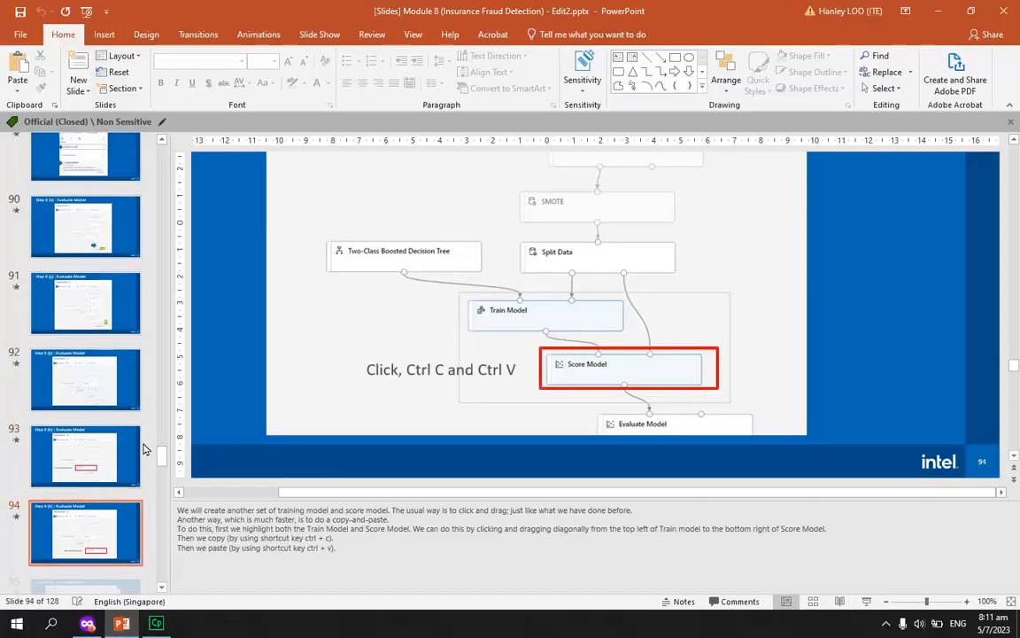
{"action": "key", "text": "Down"}
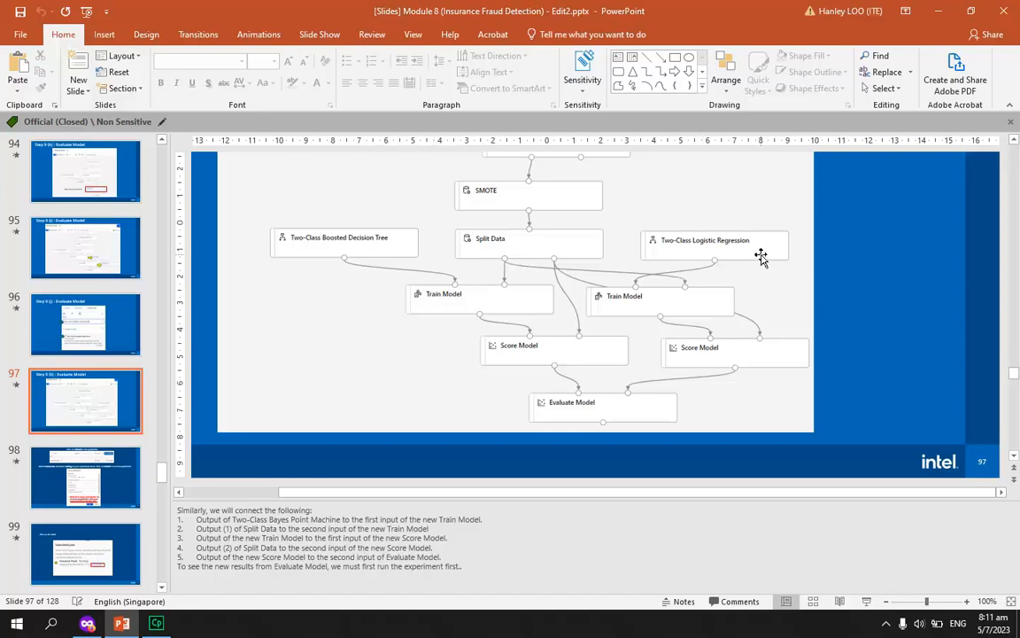
Switch back to Azure ML Studio and place a second Train Model to the right of the existing one
{"action": "left_click", "coordinate": [89, 624]}
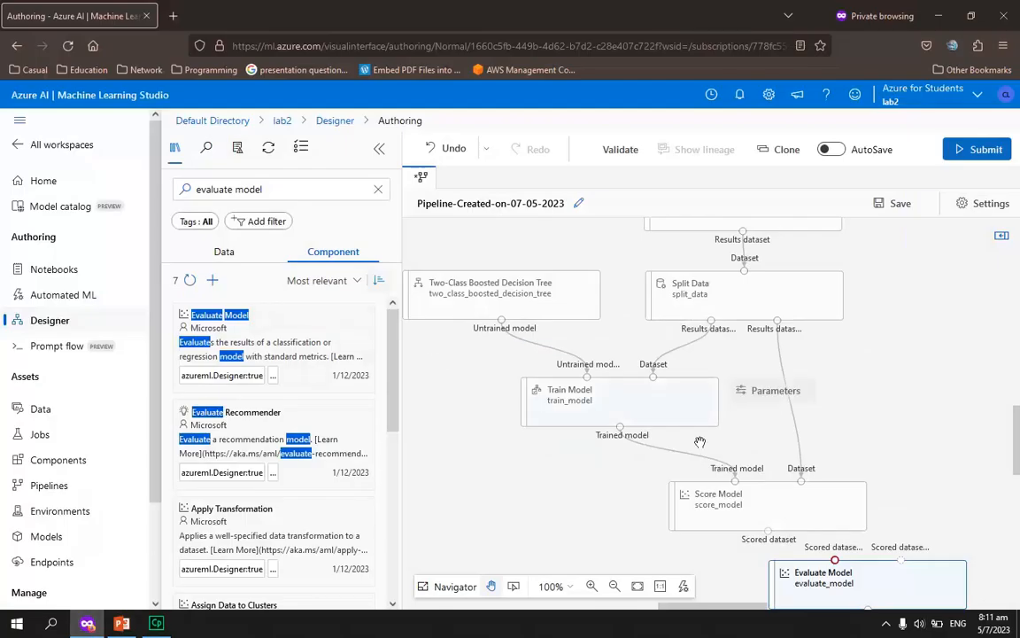
{"action": "left_click_drag", "start_coordinate": [706, 611], "coordinate": [725, 610]}
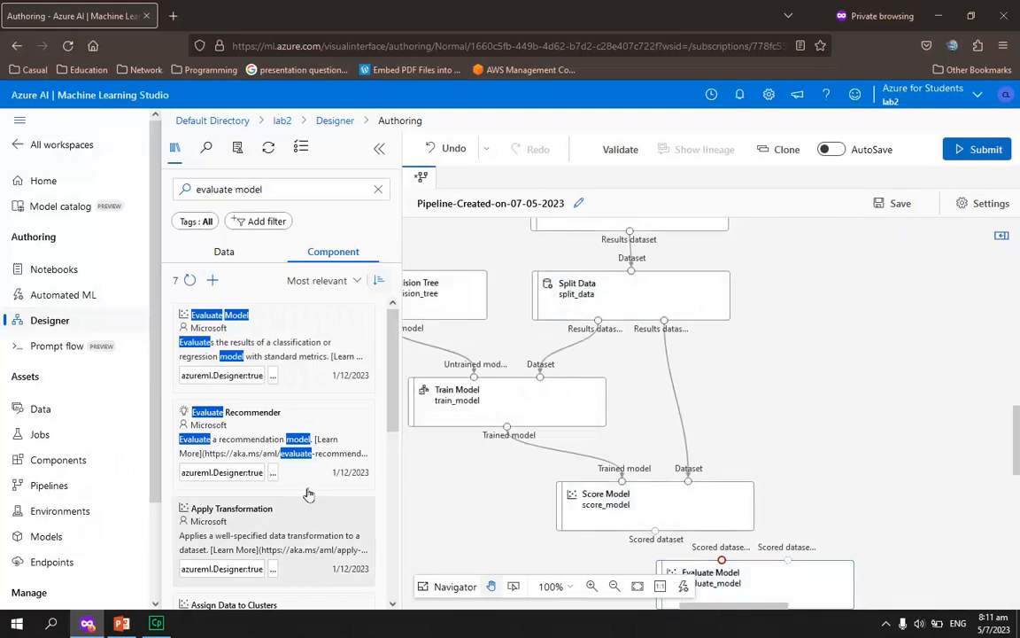
{"action": "left_click", "coordinate": [262, 188]}
{"action": "key", "text": "ctrl+a"}
{"action": "type", "text": "y"}
{"action": "key", "text": "BackSpace"}
{"action": "type", "text": "train"}
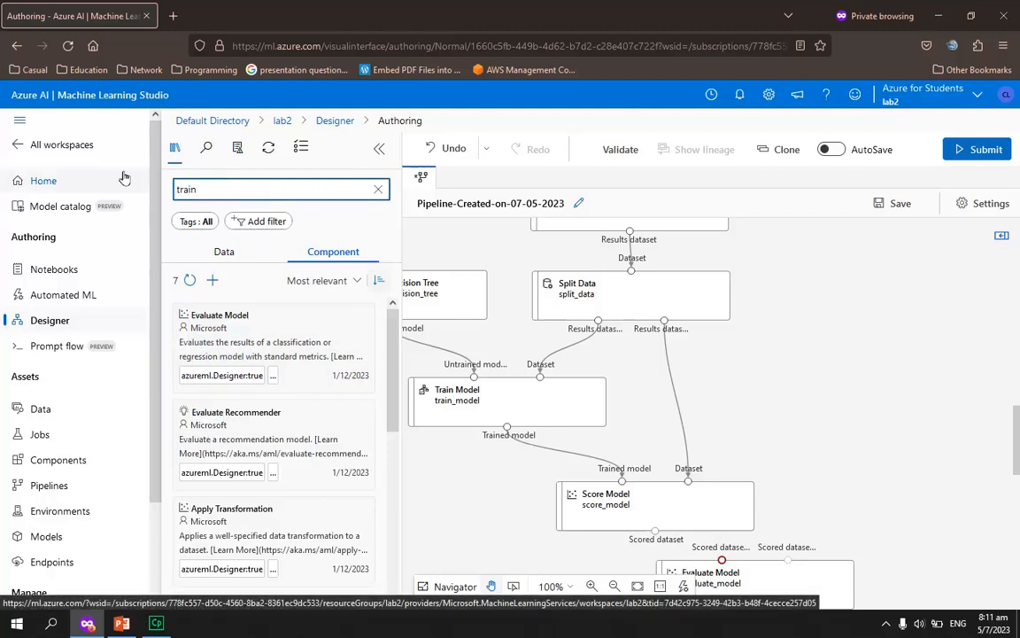
{"action": "type", "text": " model"}
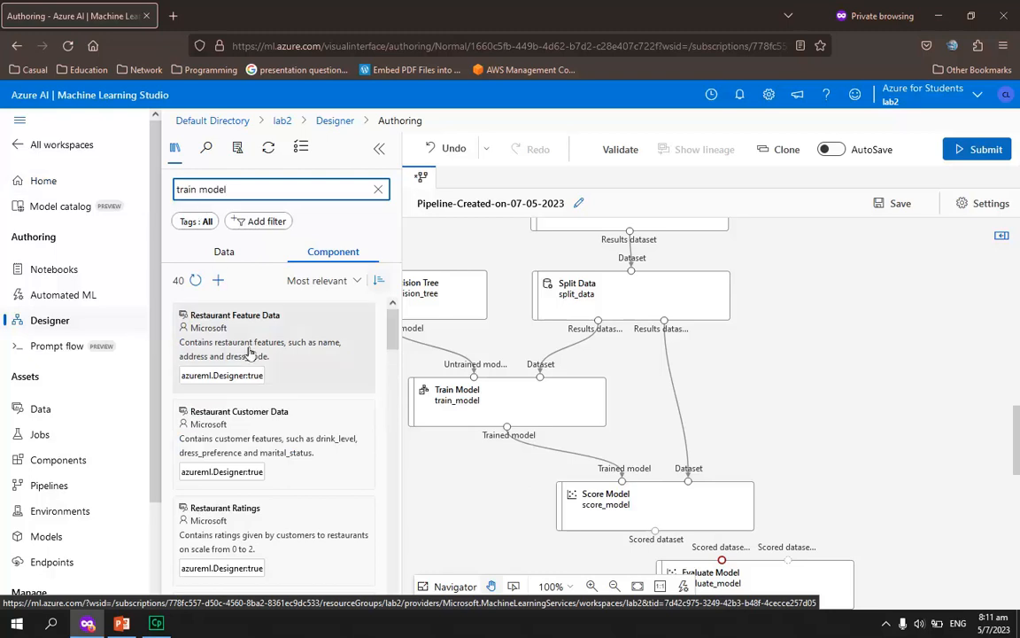
{"action": "left_click_drag", "start_coordinate": [230, 346], "coordinate": [907, 402]}
{"action": "left_click", "coordinate": [812, 487]}
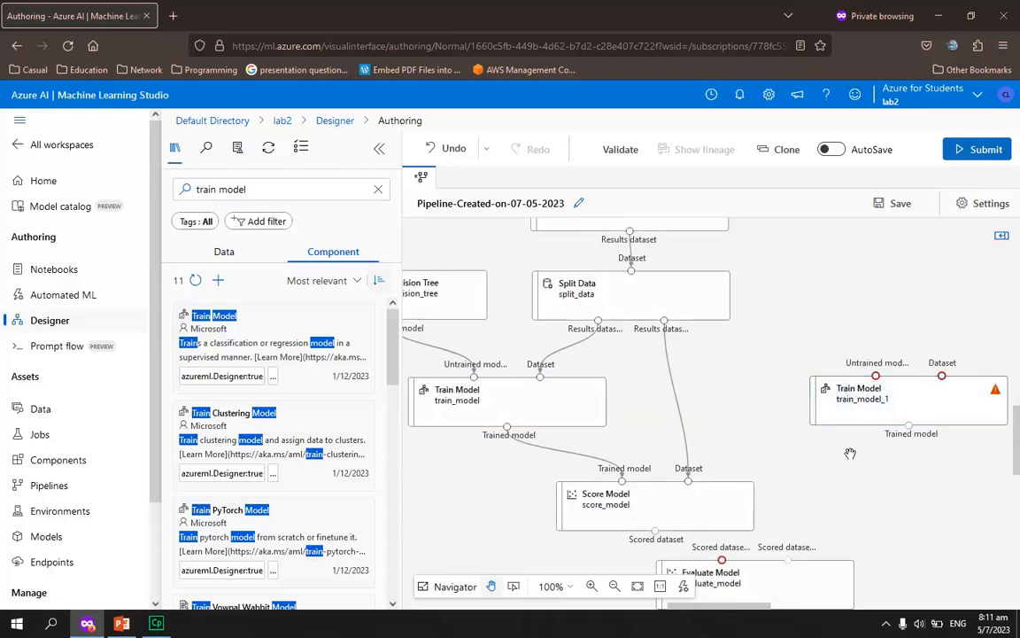
Find Two-Class Logistic Regression, place it to the right of Split Data, and shift the second Train Model slightly left beneath it
{"action": "left_click", "coordinate": [128, 624]}
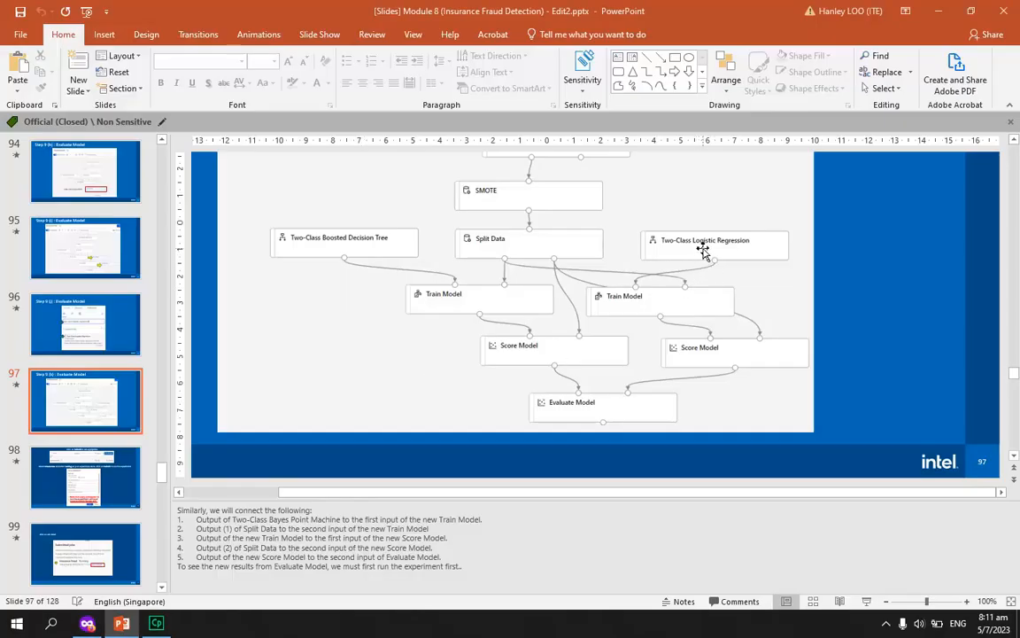
{"action": "left_click", "coordinate": [87, 624]}
{"action": "left_click_drag", "start_coordinate": [303, 191], "coordinate": [151, 183]}
{"action": "left_click_drag", "start_coordinate": [232, 188], "coordinate": [126, 181]}
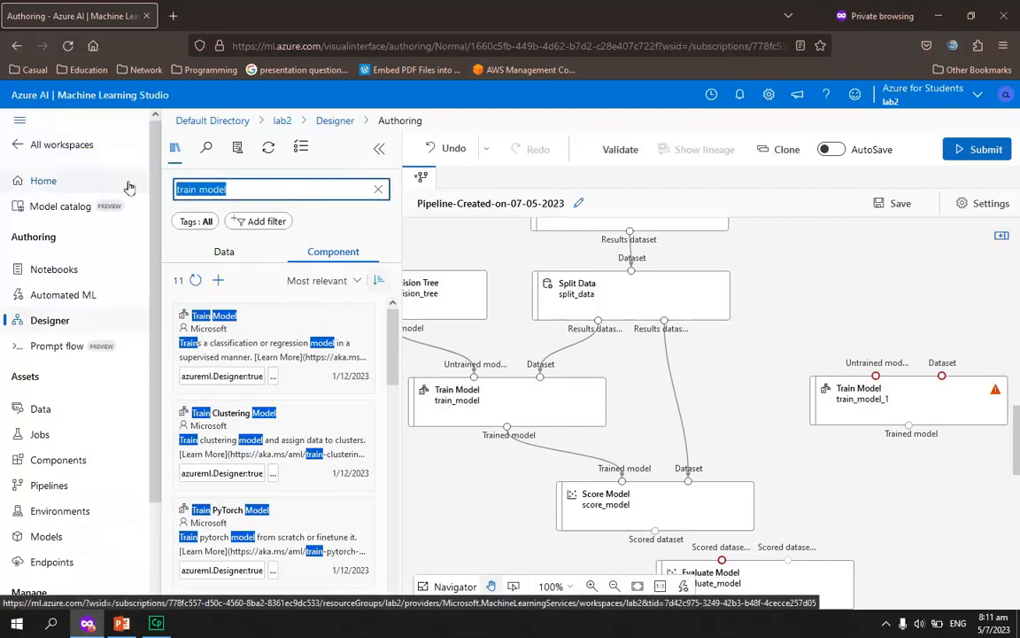
{"action": "type", "text": "two class logistics"}
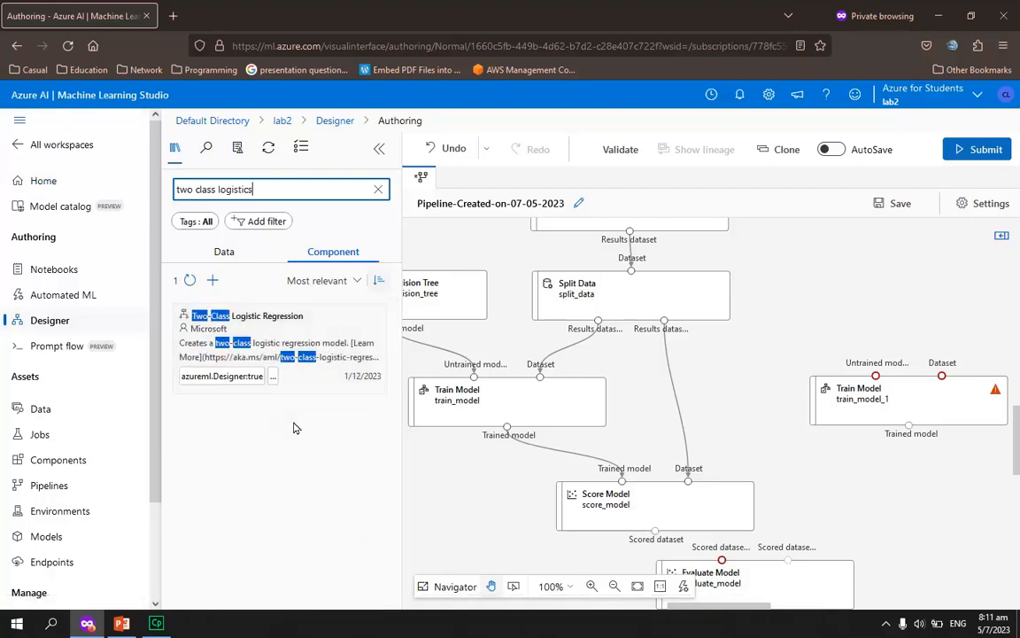
{"action": "left_click_drag", "start_coordinate": [275, 337], "coordinate": [932, 297]}
{"action": "left_click_drag", "start_coordinate": [879, 408], "coordinate": [854, 410]}
Find the Score Model component and place a second one below the second Train Model
{"action": "left_click", "coordinate": [210, 192]}
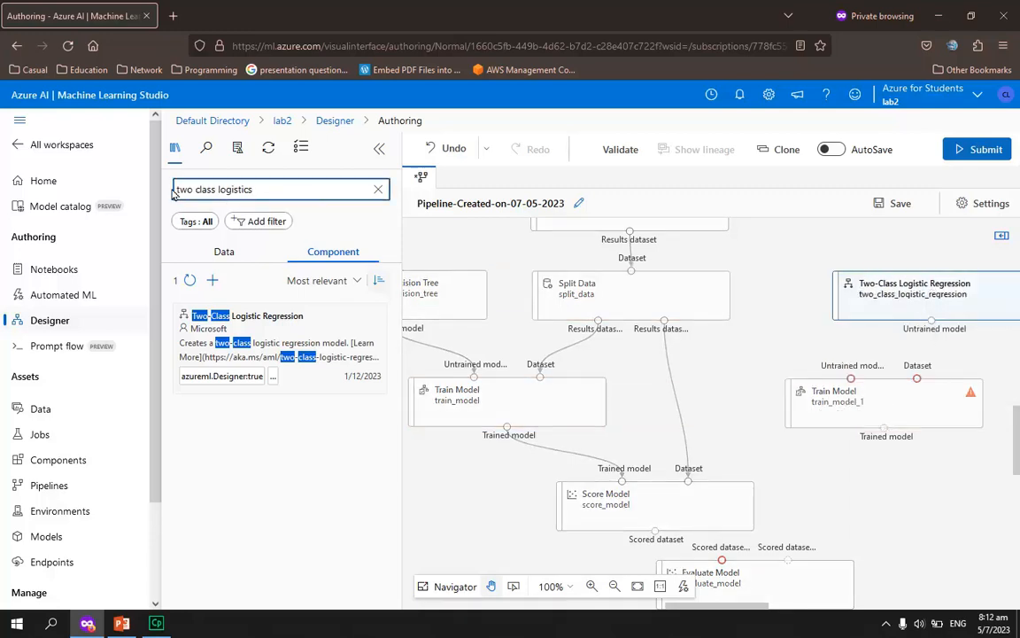
{"action": "left_click_drag", "start_coordinate": [264, 197], "coordinate": [148, 184]}
{"action": "type", "text": "sco"}
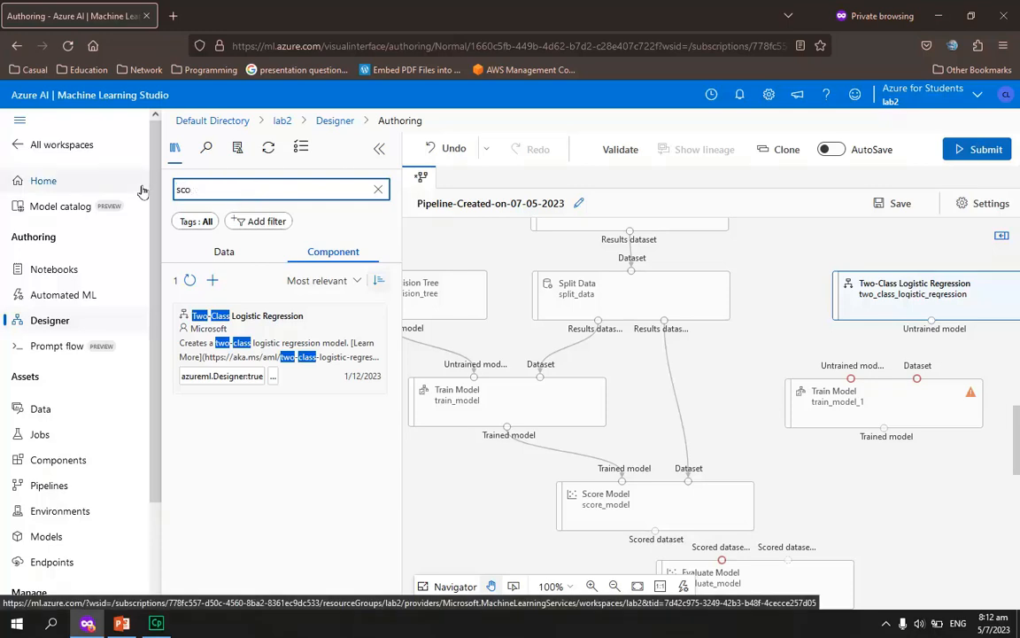
{"action": "type", "text": "re"}
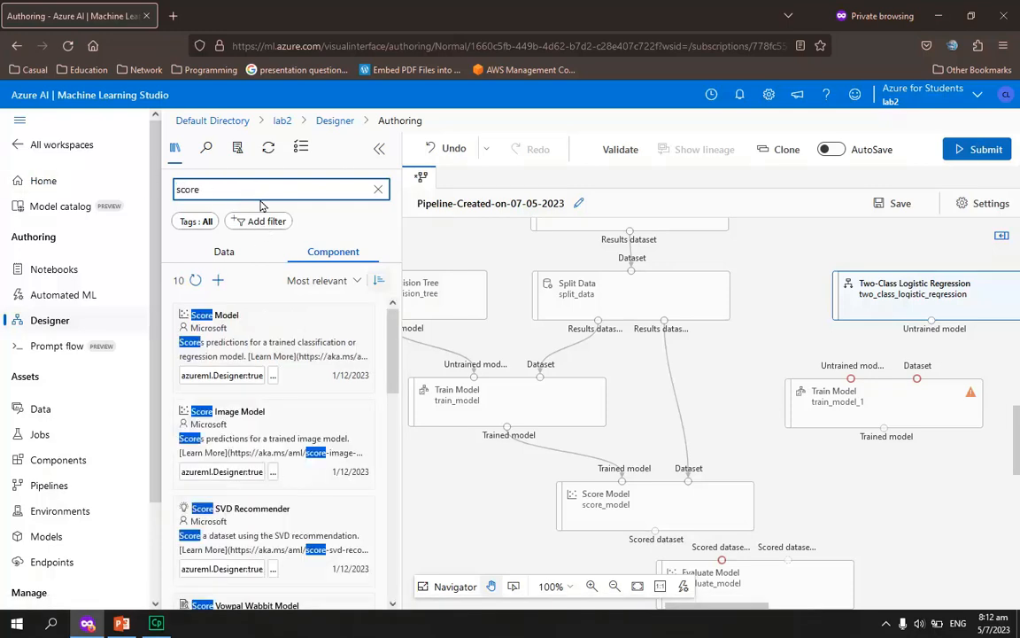
{"action": "left_click_drag", "start_coordinate": [241, 321], "coordinate": [929, 504]}
Shift the first Score Model beneath its Train Model, nudge the second Score Model left, and move Evaluate Model slightly left
{"action": "left_click_drag", "start_coordinate": [694, 494], "coordinate": [553, 483]}
{"action": "left_click_drag", "start_coordinate": [861, 489], "coordinate": [820, 483]}
{"action": "left_click_drag", "start_coordinate": [762, 565], "coordinate": [706, 568]}
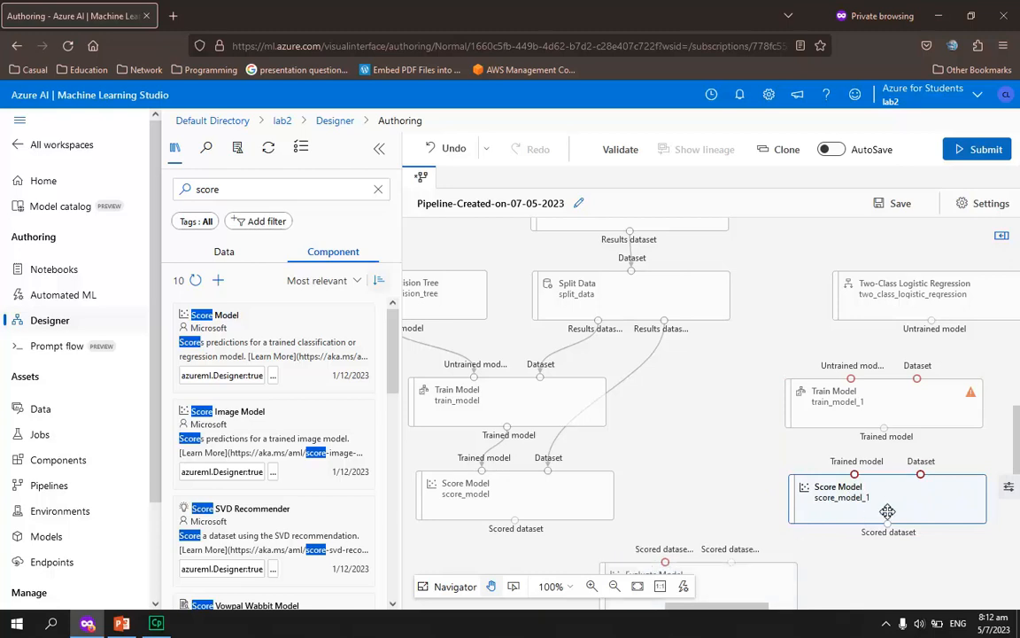
{"action": "left_click", "coordinate": [720, 467]}
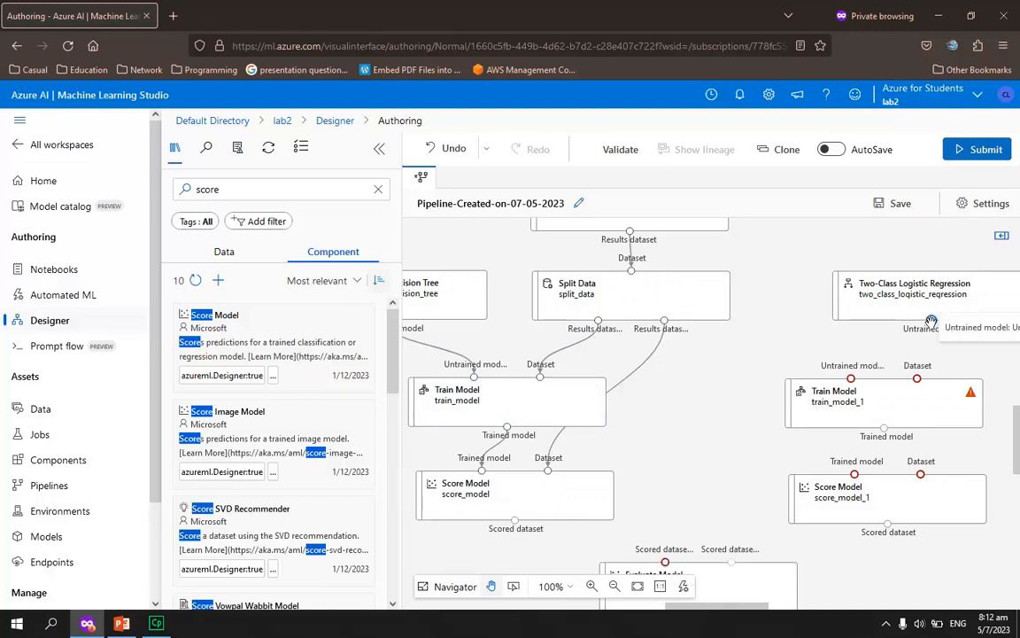
Try connecting Two-Class Logistic Regression and Split Data's second output to the second Train Model
{"action": "left_click_drag", "start_coordinate": [847, 379], "coordinate": [849, 379]}
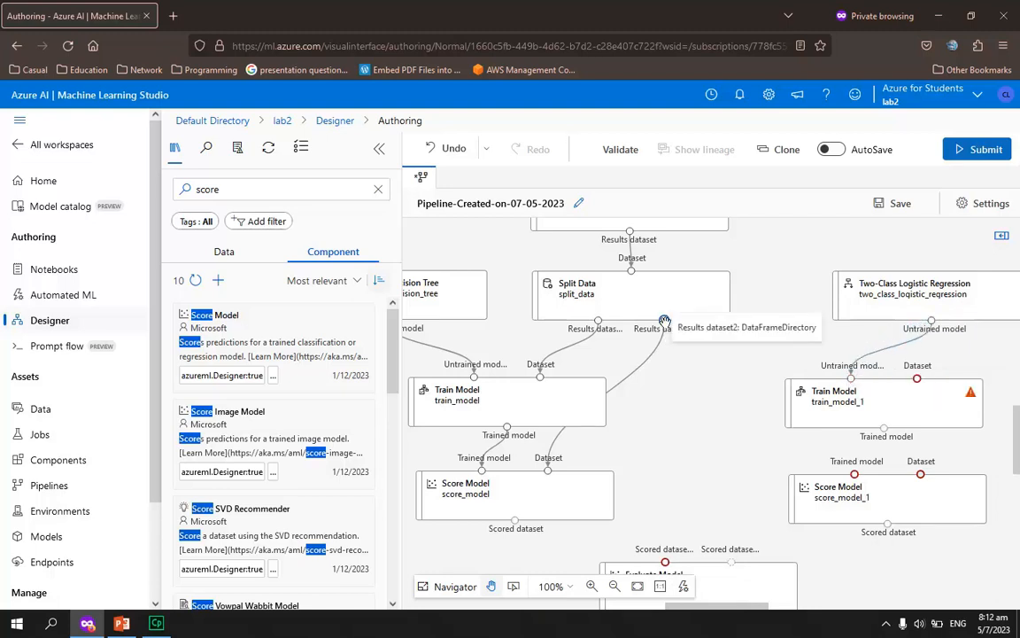
{"action": "left_click_drag", "start_coordinate": [843, 363], "coordinate": [918, 381]}
{"action": "mouse_move", "coordinate": [875, 420]}
{"action": "left_mouse_down"}
{"action": "mouse_move", "coordinate": [856, 415]}
{"action": "mouse_move", "coordinate": [867, 417]}
{"action": "left_mouse_up"}
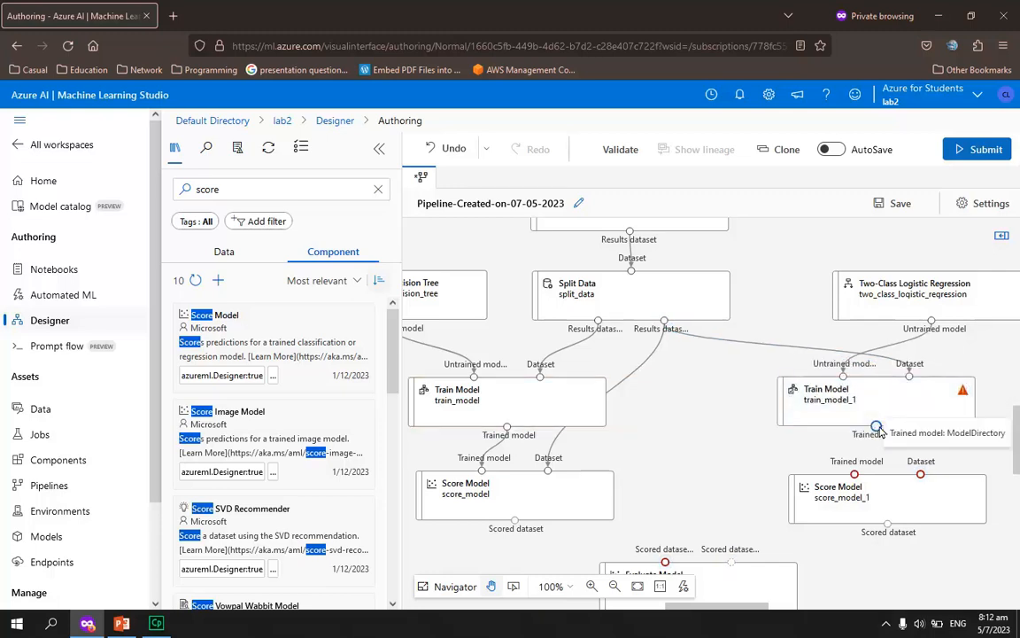
Delete the second Train Model in the logistic regression branch together with its incorrect dataset connection
{"action": "right_click", "coordinate": [749, 347]}
{"action": "left_click", "coordinate": [791, 347]}
{"action": "mouse_move", "coordinate": [790, 347]}
{"action": "left_mouse_down"}
{"action": "mouse_move", "coordinate": [800, 341]}
{"action": "mouse_move", "coordinate": [792, 352]}
{"action": "left_mouse_up"}
{"action": "right_click", "coordinate": [791, 348]}
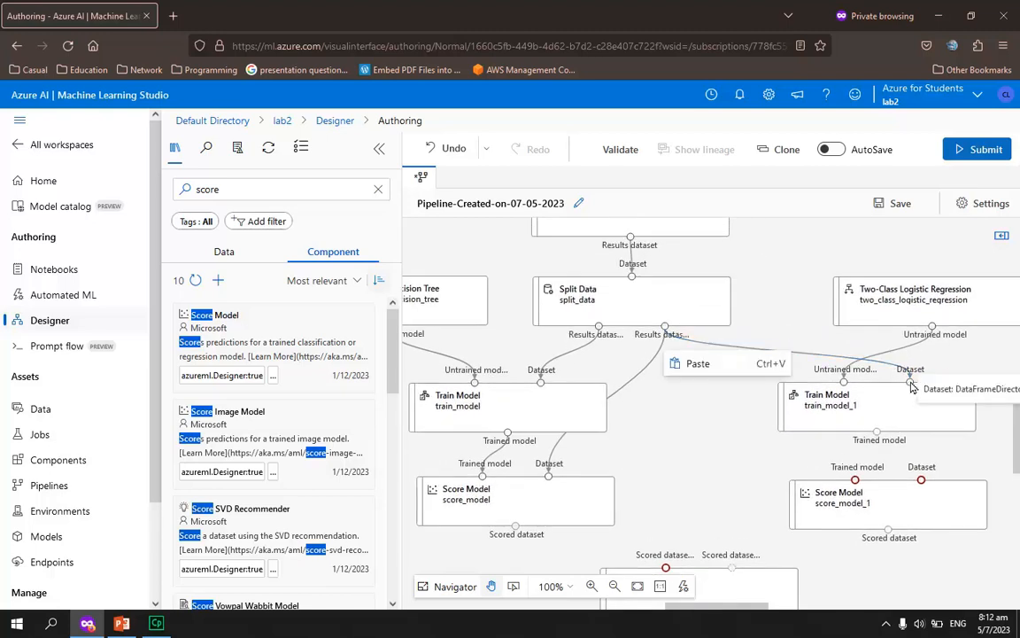
{"action": "right_click", "coordinate": [810, 396]}
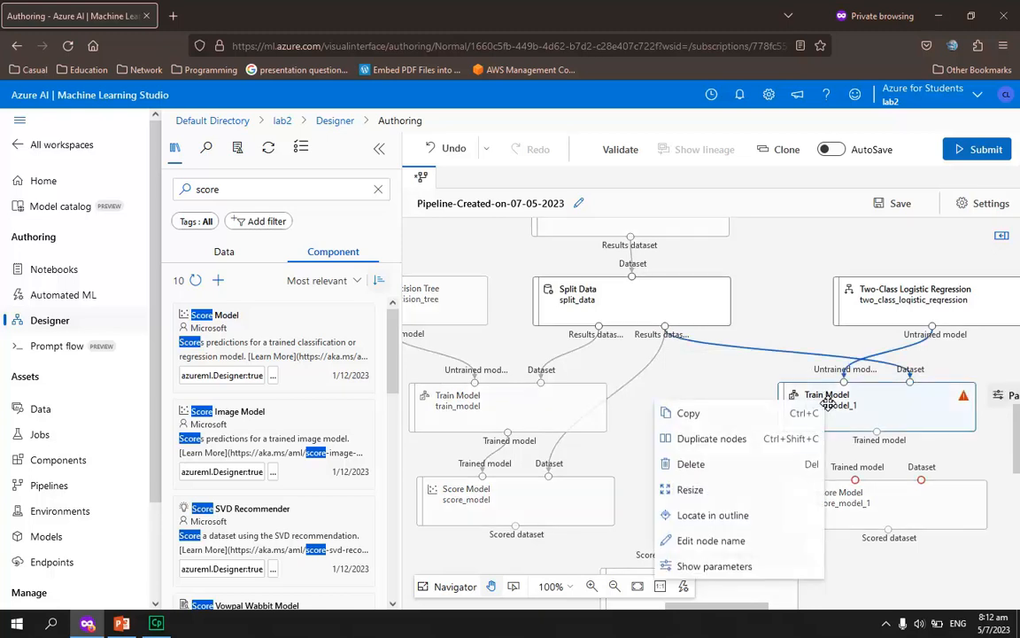
{"action": "left_click", "coordinate": [745, 461]}
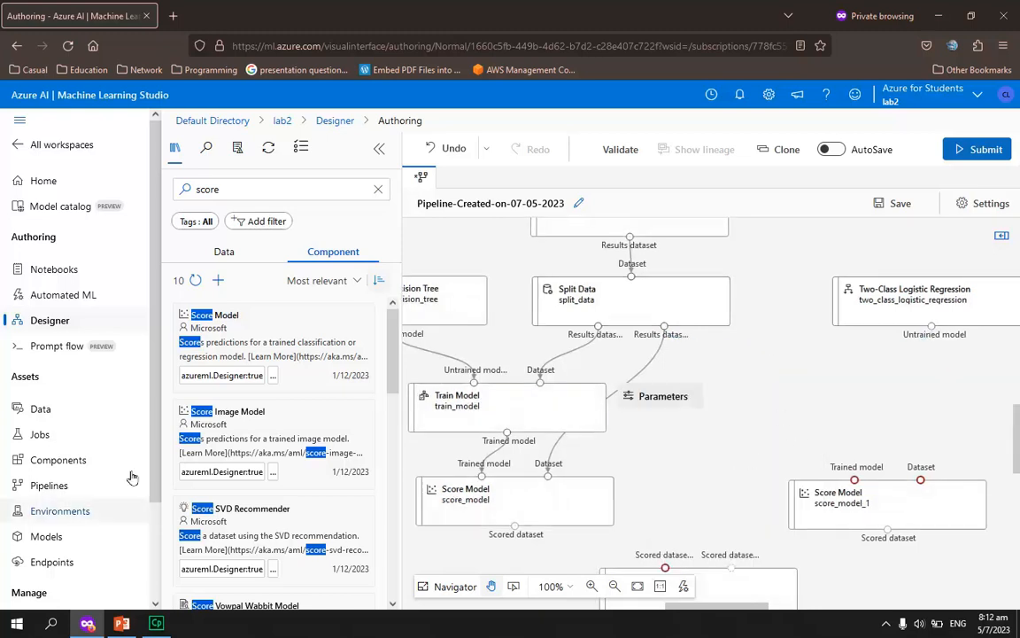
Find the Train Model component again and place it between Two-Class Logistic Regression and the second Score Model
{"action": "left_click", "coordinate": [273, 193]}
{"action": "double_click", "coordinate": [185, 192]}
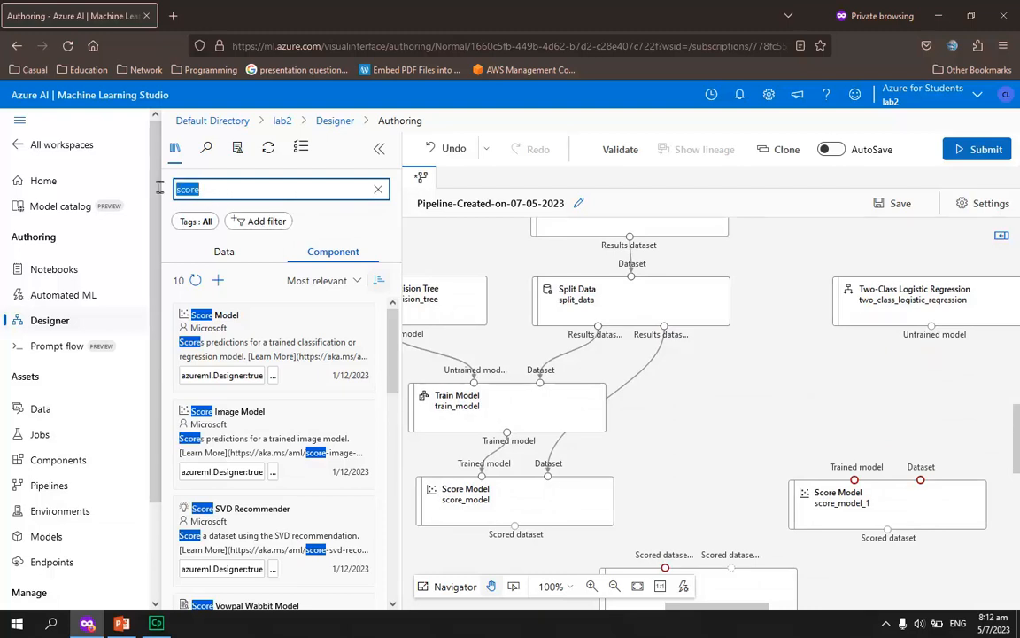
{"action": "type", "text": "train"}
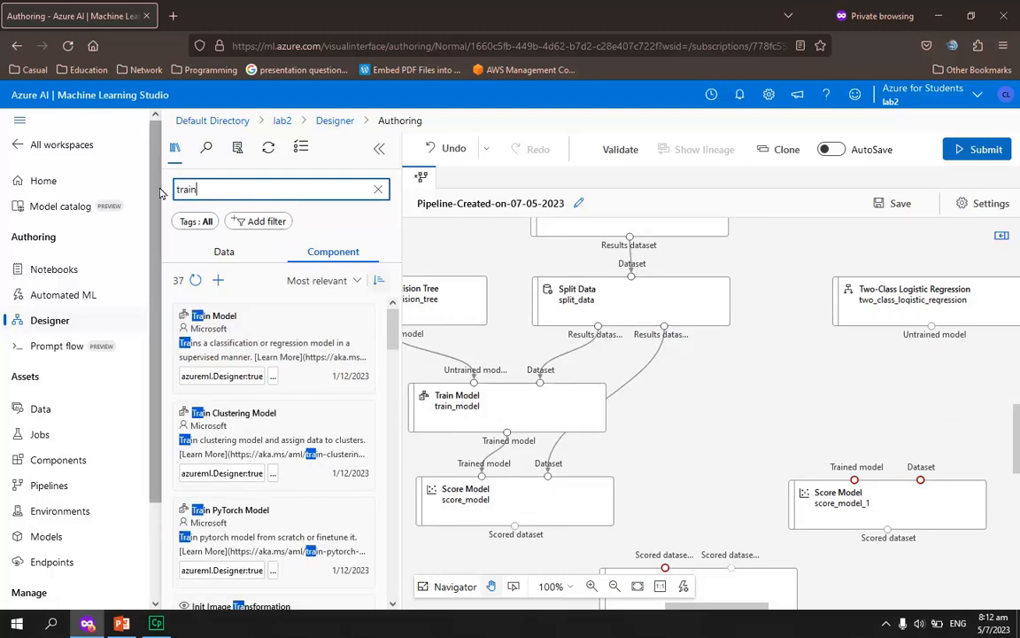
{"action": "type", "text": " model"}
{"action": "left_click_drag", "start_coordinate": [212, 321], "coordinate": [888, 410]}
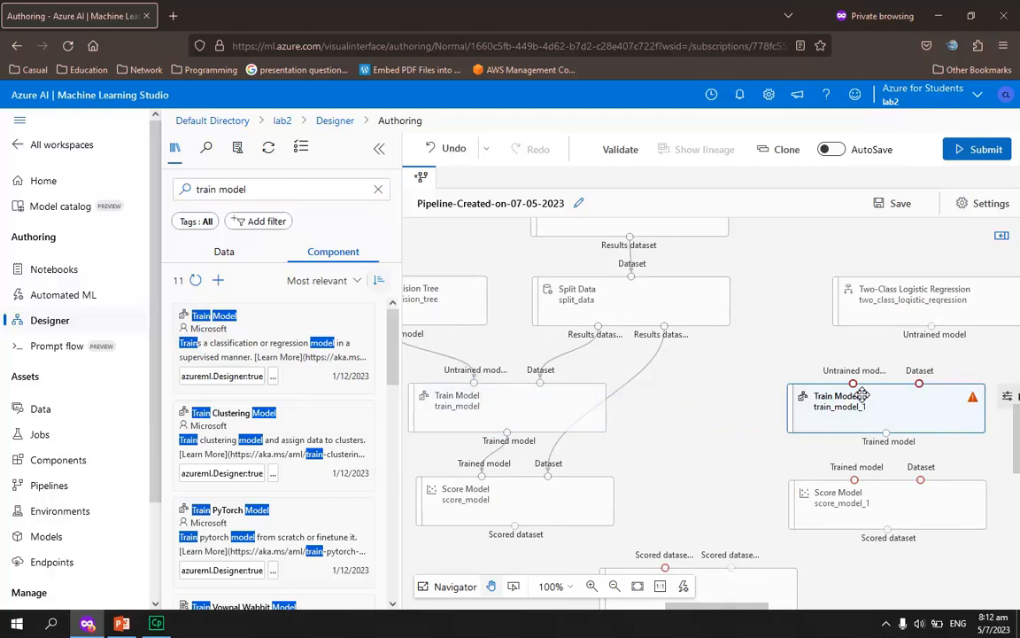
Connect Two-Class Logistic Regression and Split Data's first output to the new Train Model, and its output plus Split Data's second output to the second Score Model
{"action": "left_click_drag", "start_coordinate": [931, 327], "coordinate": [853, 383]}
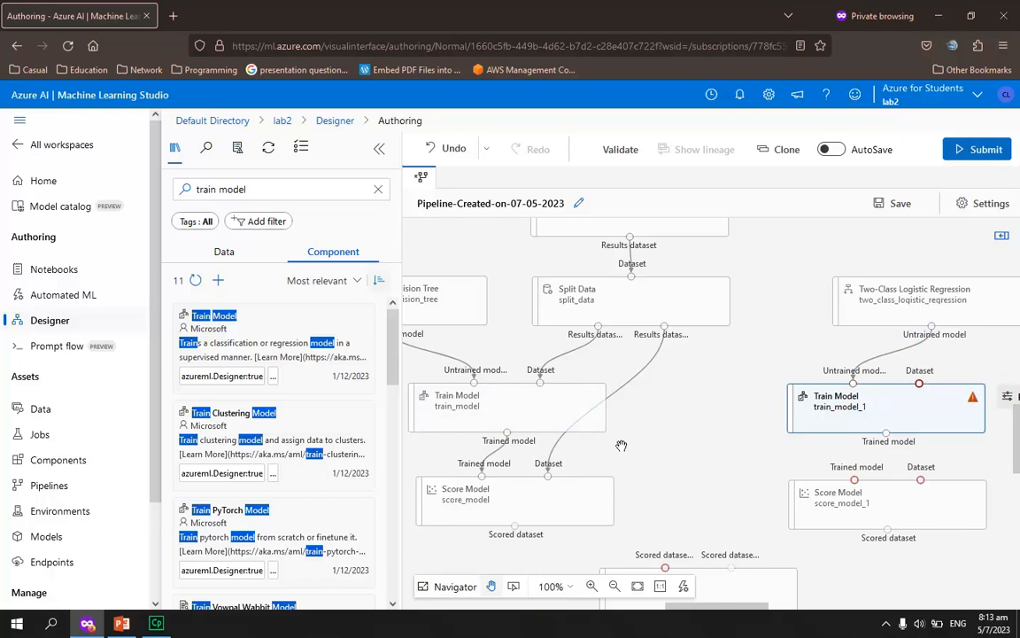
{"action": "left_click_drag", "start_coordinate": [597, 327], "coordinate": [927, 387]}
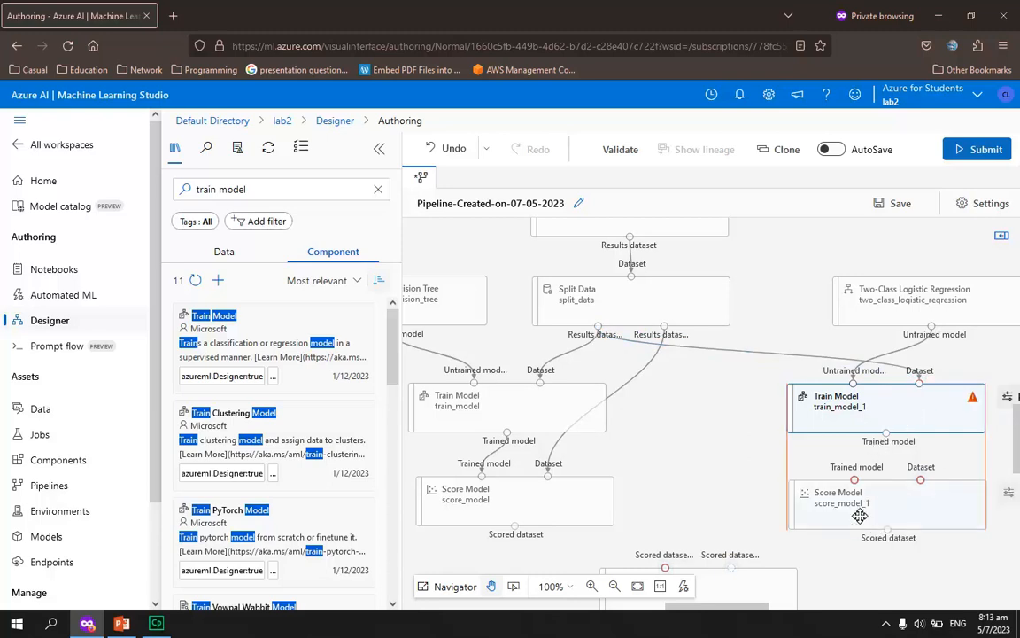
{"action": "left_click_drag", "start_coordinate": [887, 433], "coordinate": [856, 481]}
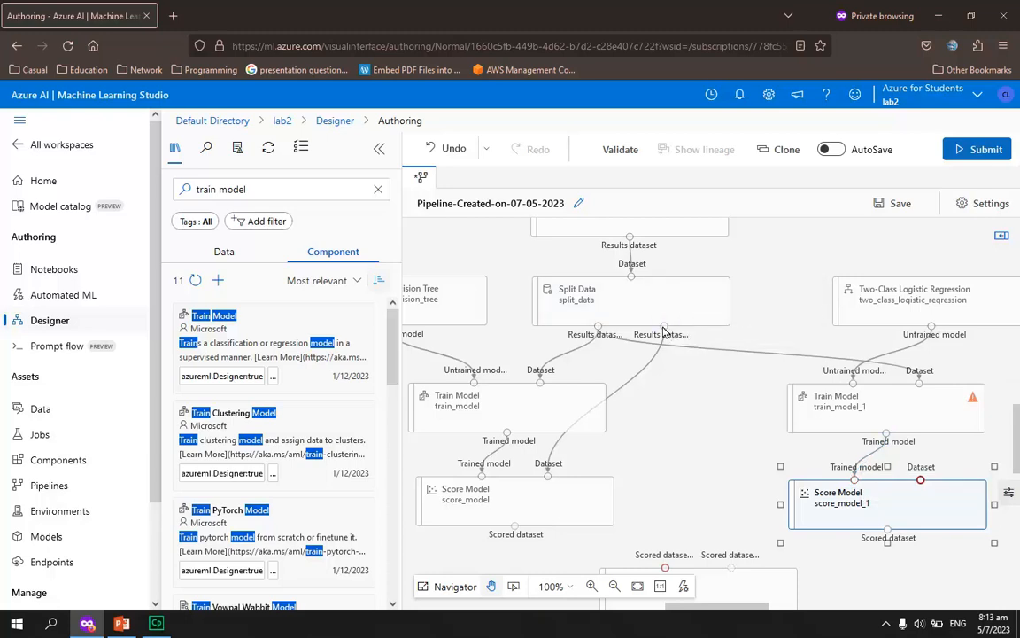
{"action": "left_click_drag", "start_coordinate": [663, 330], "coordinate": [670, 355]}
{"action": "left_click_drag", "start_coordinate": [711, 434], "coordinate": [922, 476]}
Collapse the component library, review the connections of both model branches, and compare them with the slide 97 diagram in PowerPoint
{"action": "scroll", "coordinate": [842, 522], "scroll_direction": "down", "scroll_amount": 2}
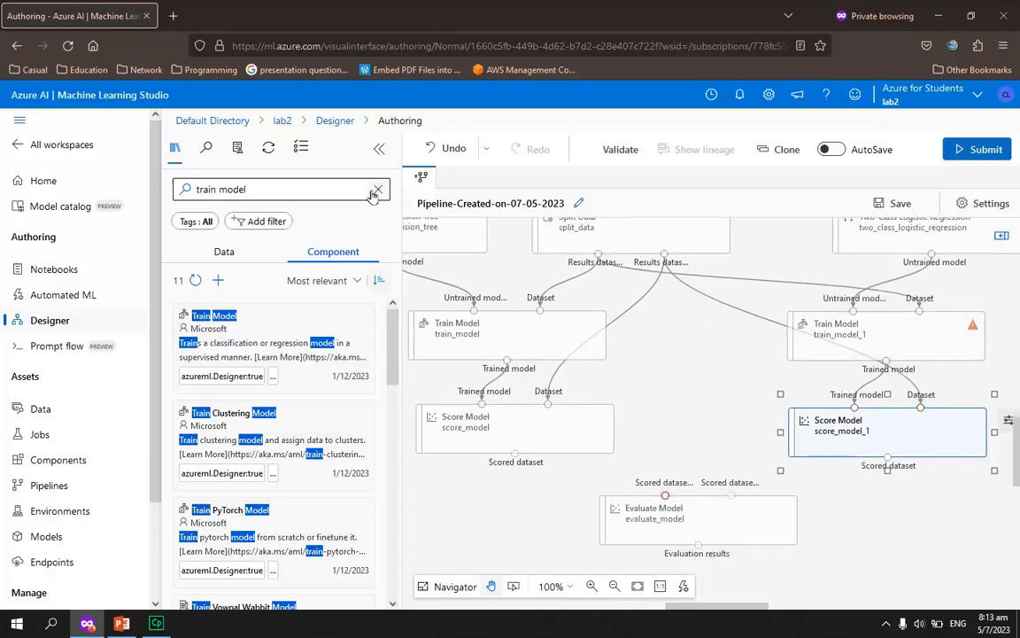
{"action": "left_click", "coordinate": [379, 148]}
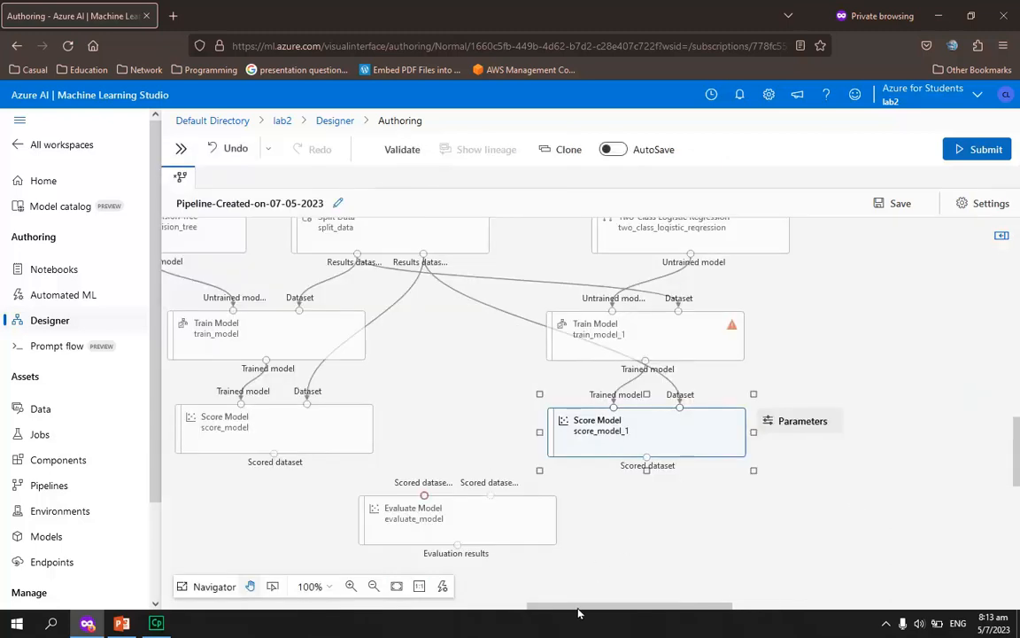
{"action": "left_click_drag", "start_coordinate": [577, 611], "coordinate": [537, 613]}
{"action": "scroll", "coordinate": [609, 570], "scroll_direction": "up", "scroll_amount": 1}
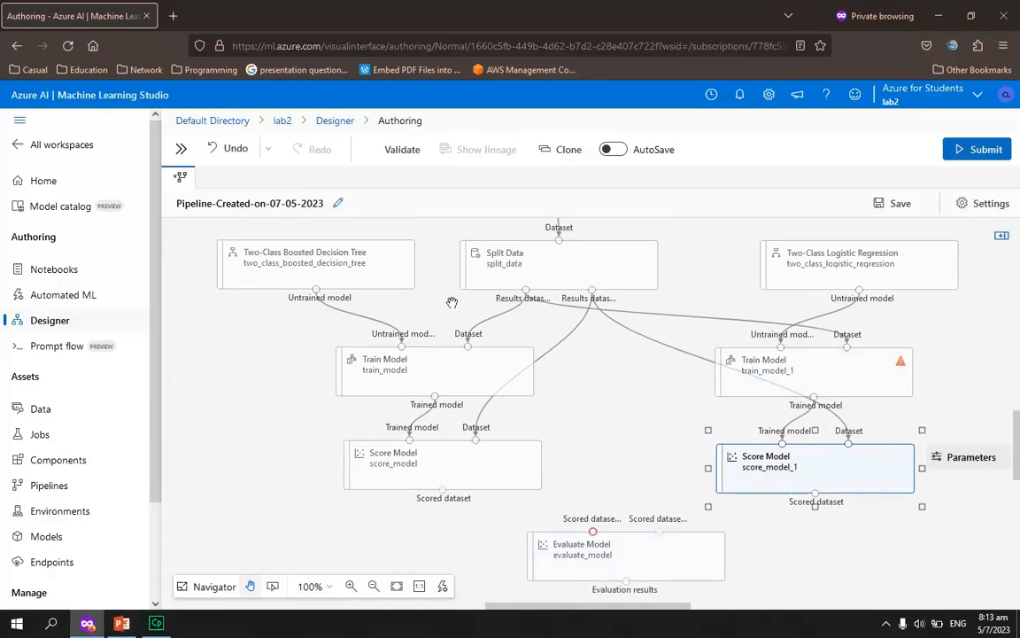
{"action": "mouse_move", "coordinate": [551, 261]}
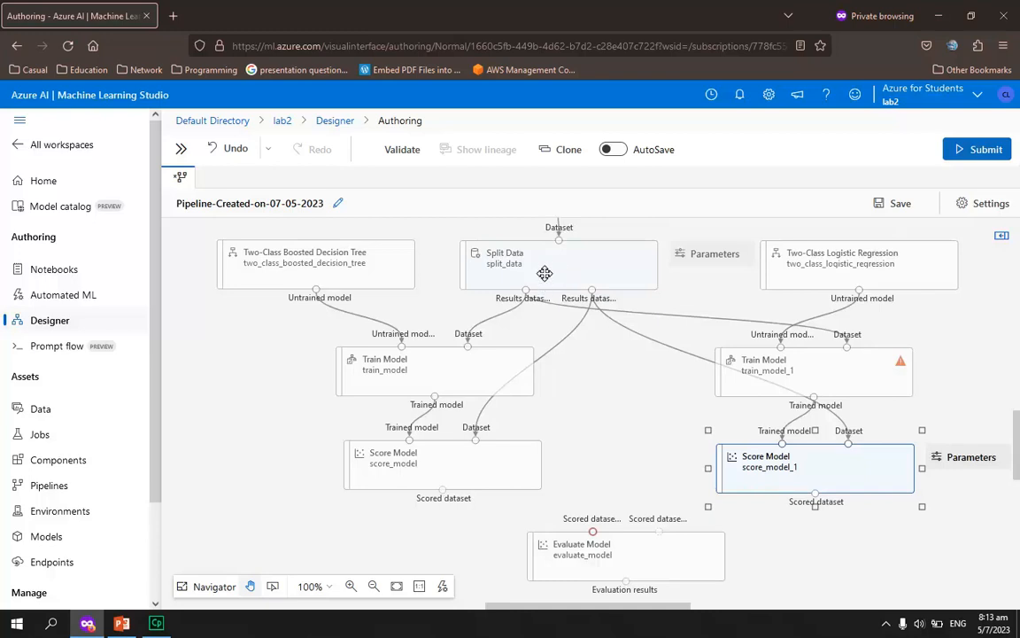
{"action": "mouse_move", "coordinate": [467, 367]}
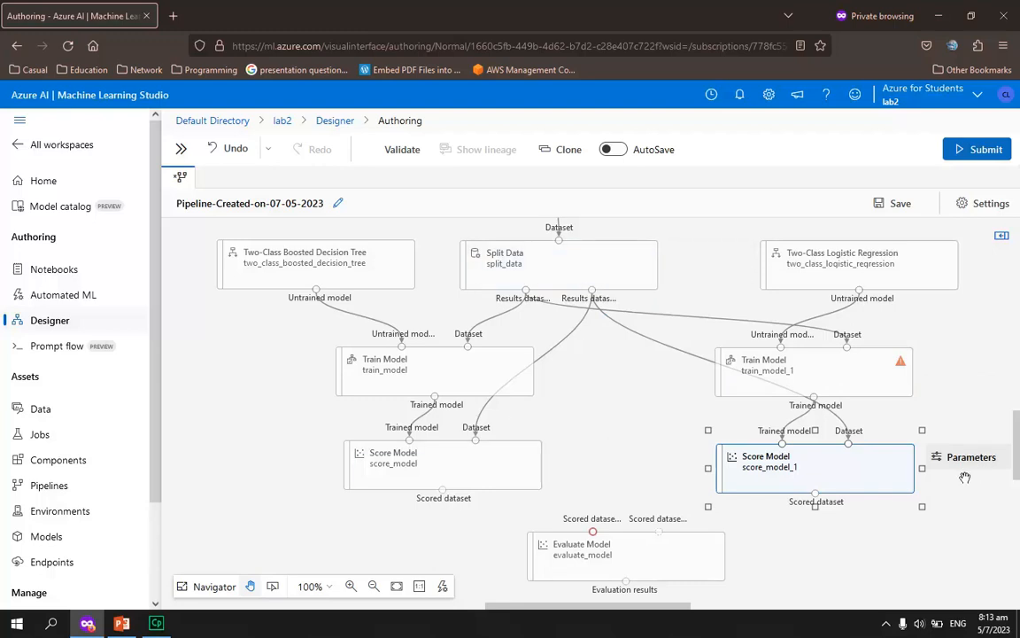
{"action": "left_click", "coordinate": [121, 623]}
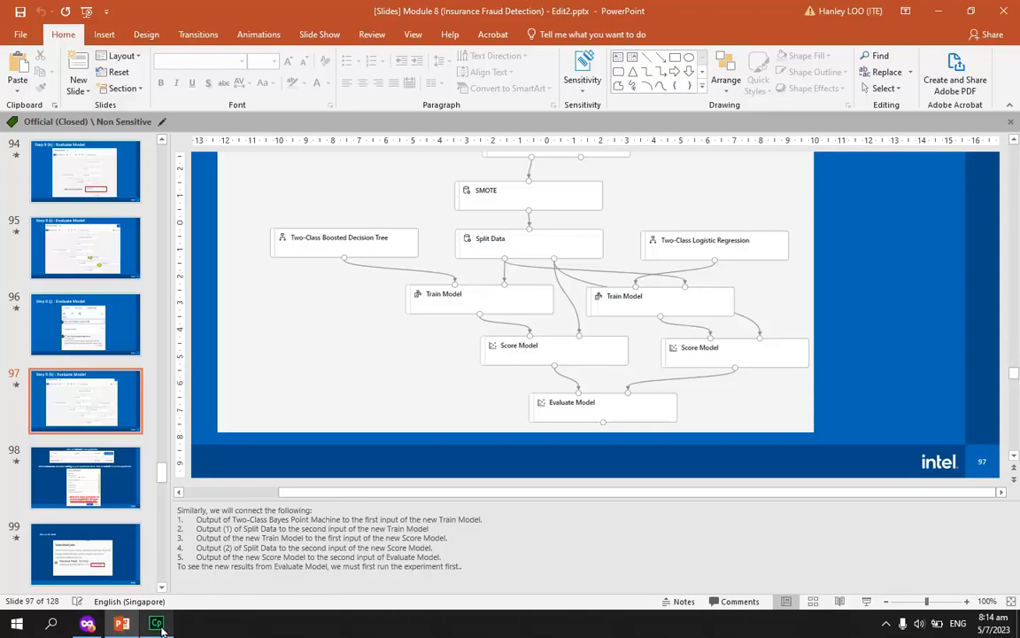
Switch back to Azure ML Studio and connect the first and second Score Model outputs to Evaluate Model's first and second inputs respectively
{"action": "left_click", "coordinate": [86, 623]}
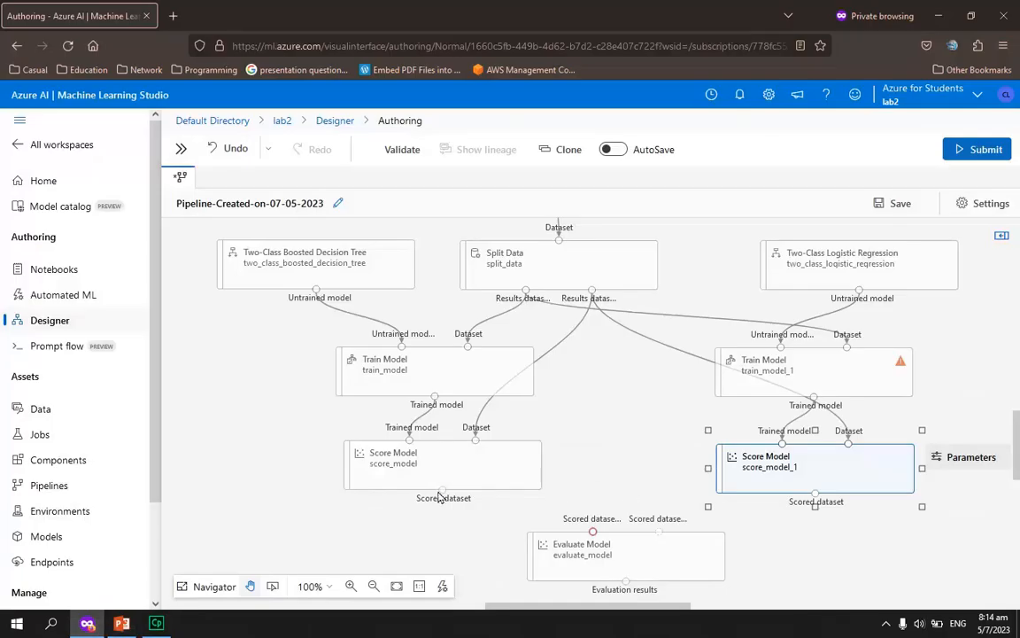
{"action": "left_click_drag", "start_coordinate": [442, 490], "coordinate": [592, 531]}
{"action": "left_click_drag", "start_coordinate": [816, 494], "coordinate": [659, 529]}
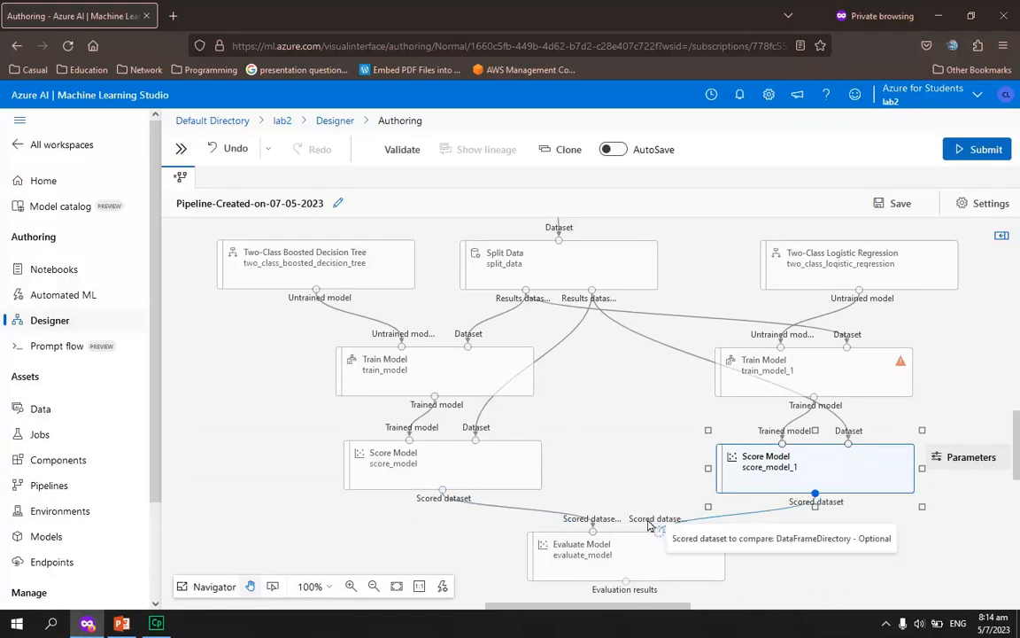
{"action": "scroll", "coordinate": [758, 560], "scroll_direction": "down", "scroll_amount": 1}
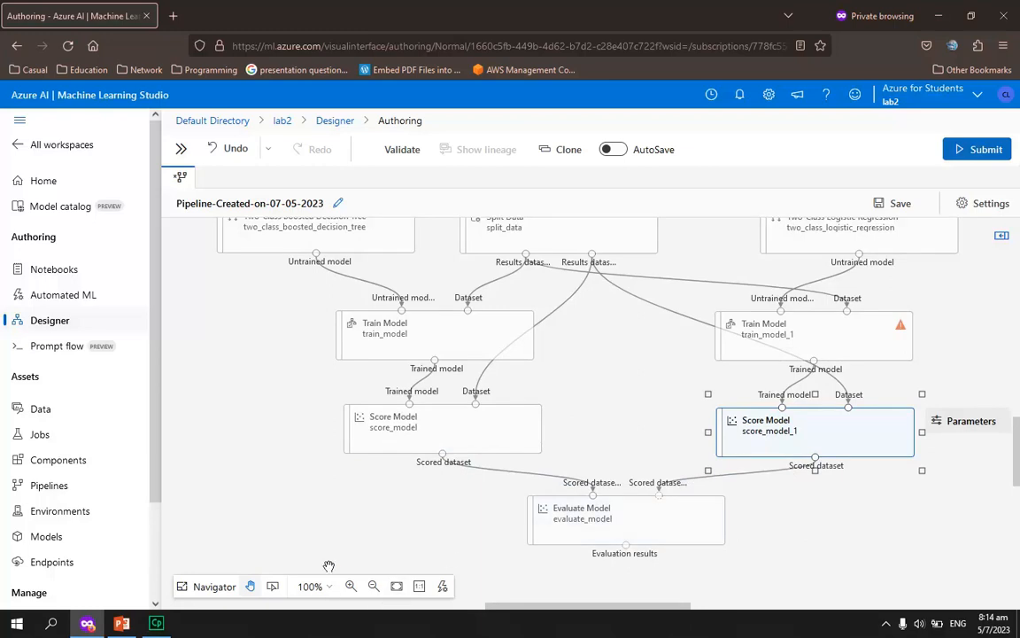
Switch to the PowerPoint slides and check the pipeline job setup shown on slide 98
{"action": "key", "text": "alt+Tab"}
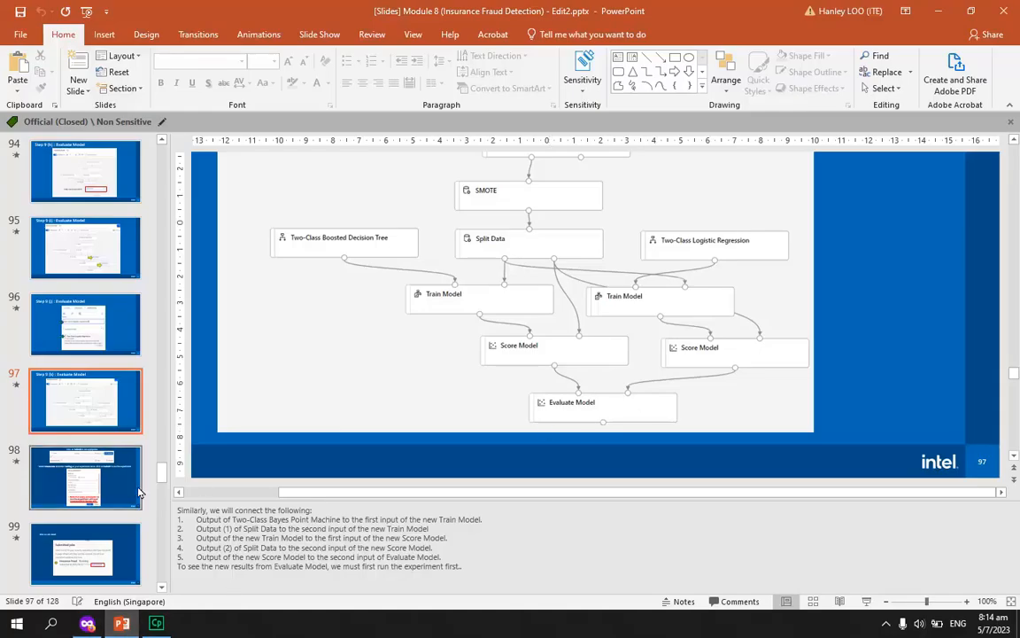
{"action": "key", "text": "Down"}
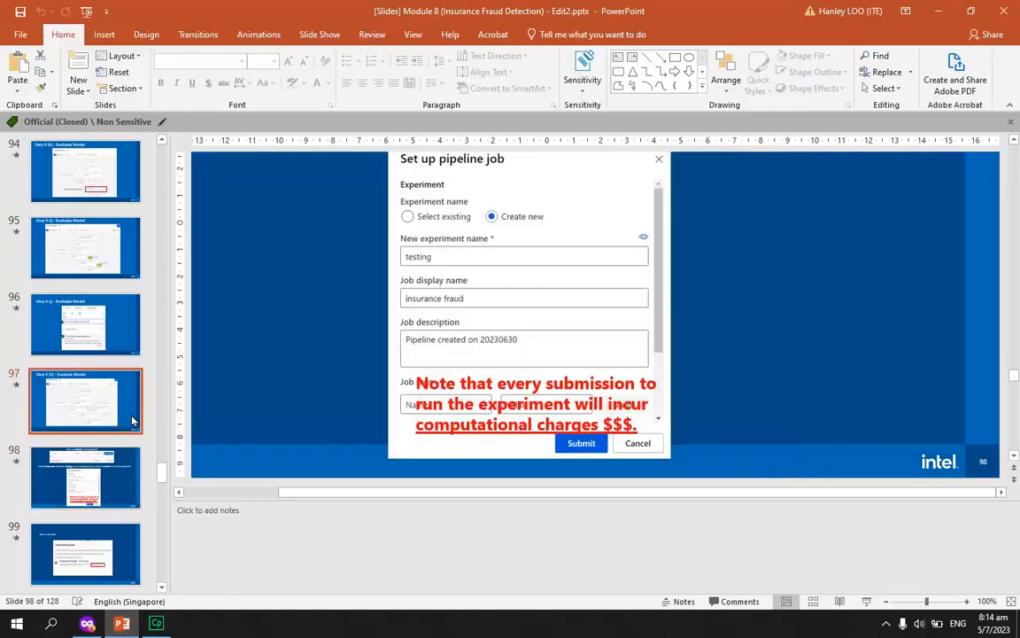
{"action": "key", "text": "Up"}
Switch back to Azure ML Studio and review the parameters of Evaluate Model, the first Score Model and the first Train Model
{"action": "key", "text": "alt+Tab"}
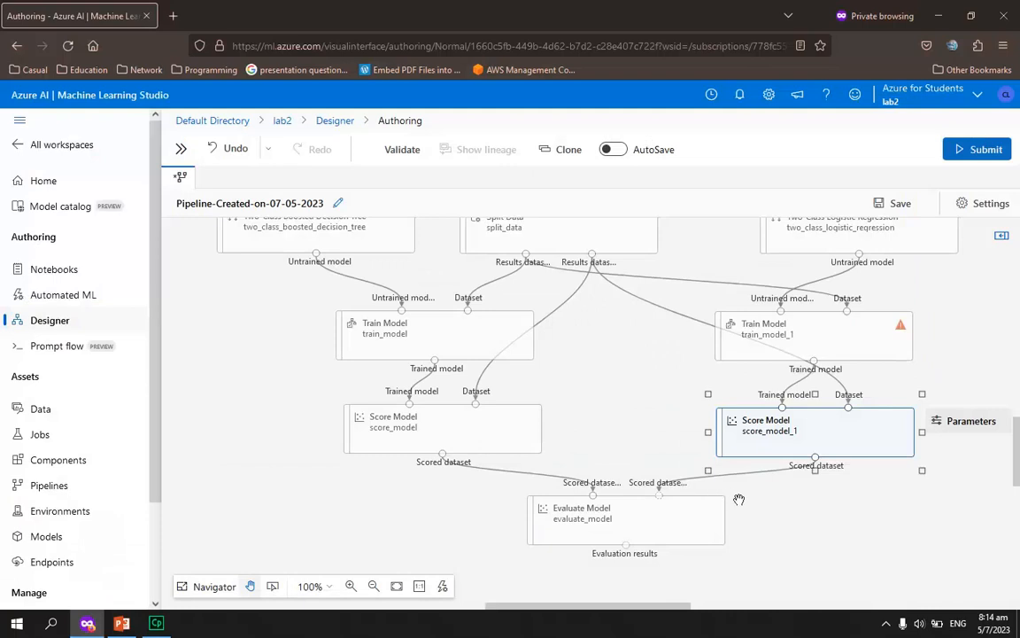
{"action": "left_click", "coordinate": [581, 520]}
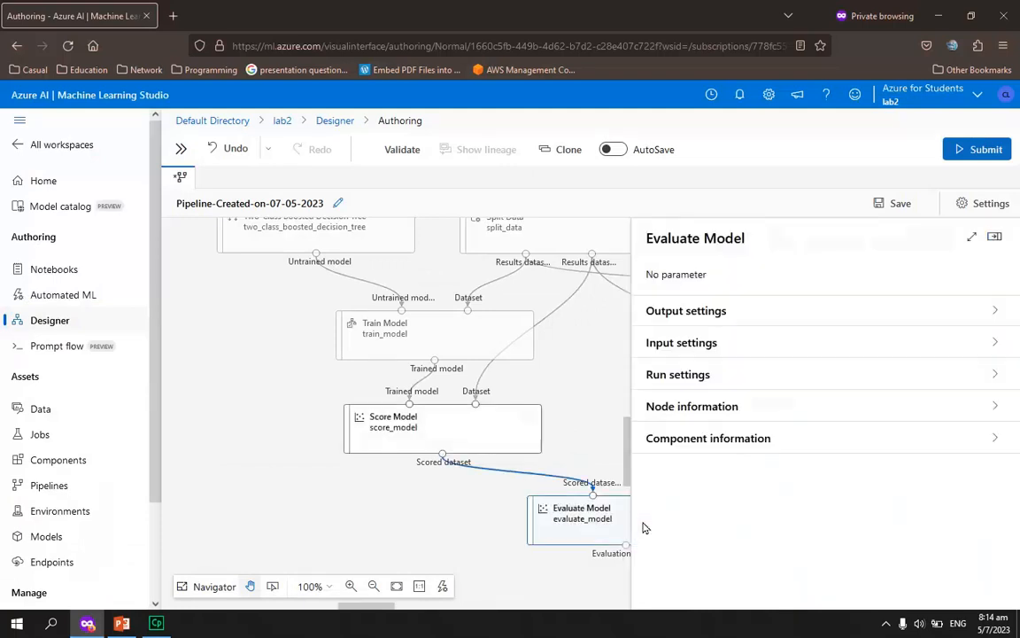
{"action": "left_click", "coordinate": [994, 236]}
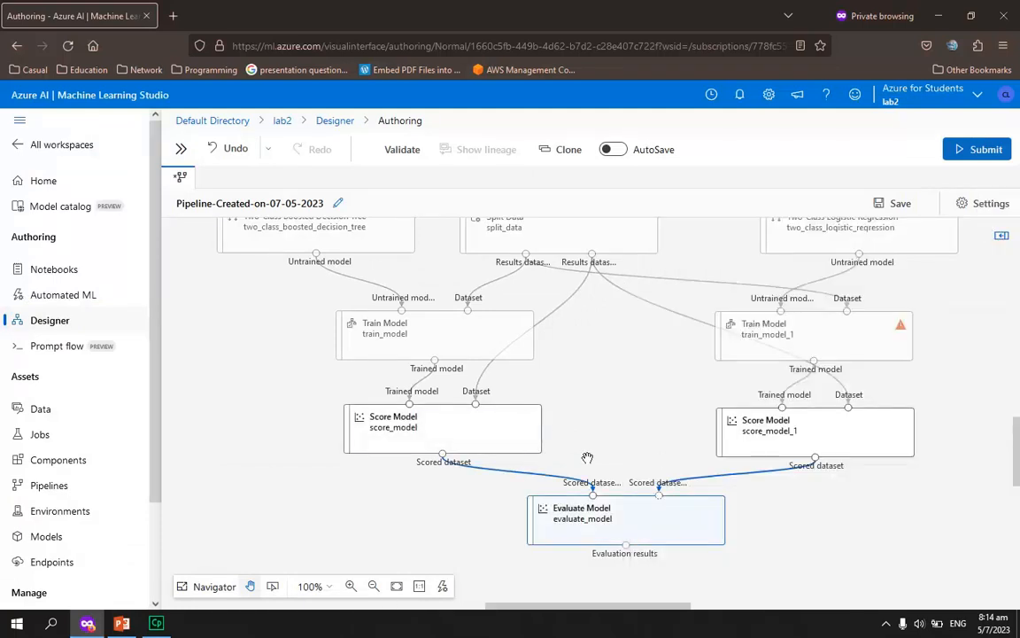
{"action": "left_click", "coordinate": [467, 437]}
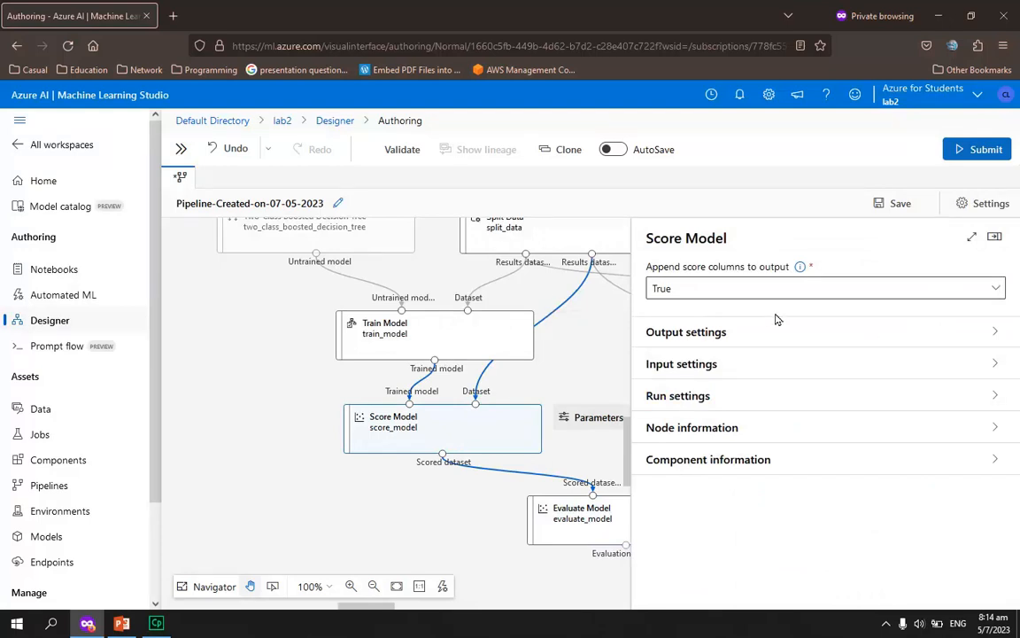
{"action": "left_click", "coordinate": [444, 345]}
{"action": "left_click", "coordinate": [995, 235]}
Set the label column of the logistic regression branch's Train Model to fraud_reported and save it
{"action": "left_click", "coordinate": [850, 334]}
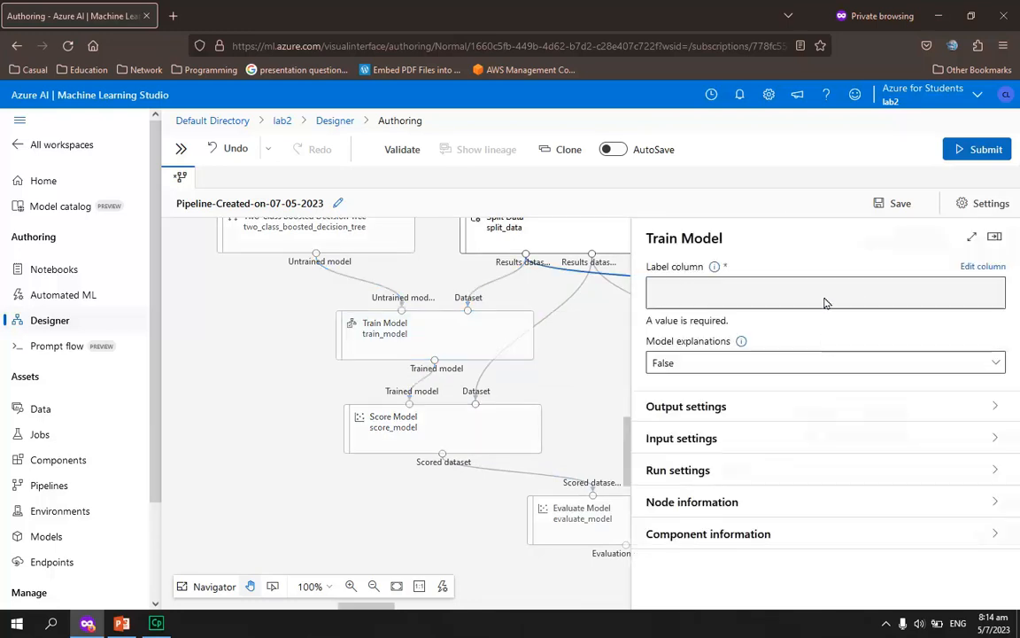
{"action": "left_click", "coordinate": [984, 267]}
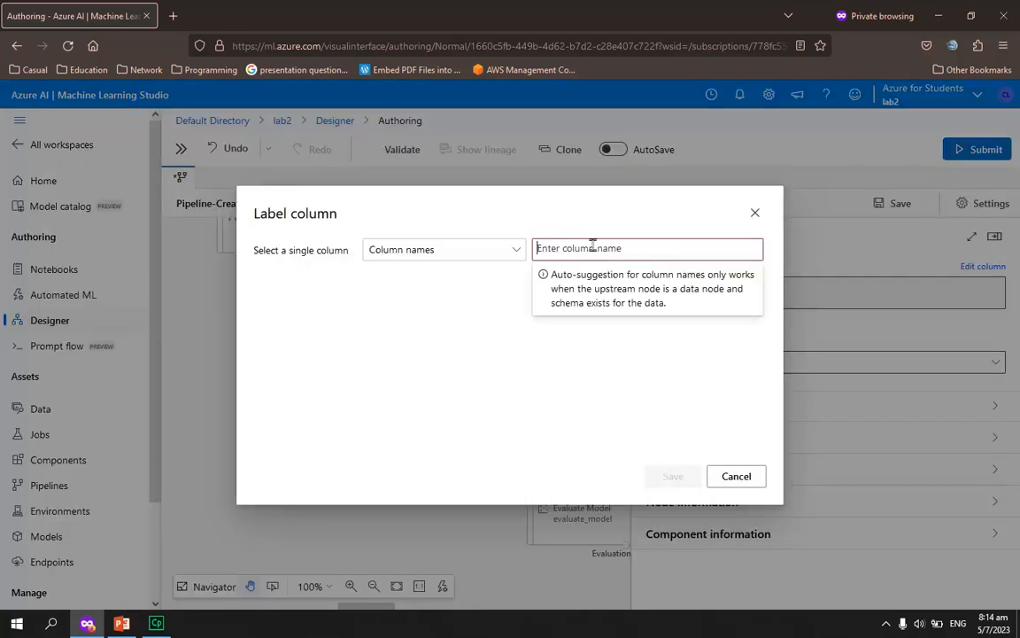
{"action": "type", "text": "fr"}
{"action": "key", "text": "Return"}
{"action": "left_click", "coordinate": [668, 475]}
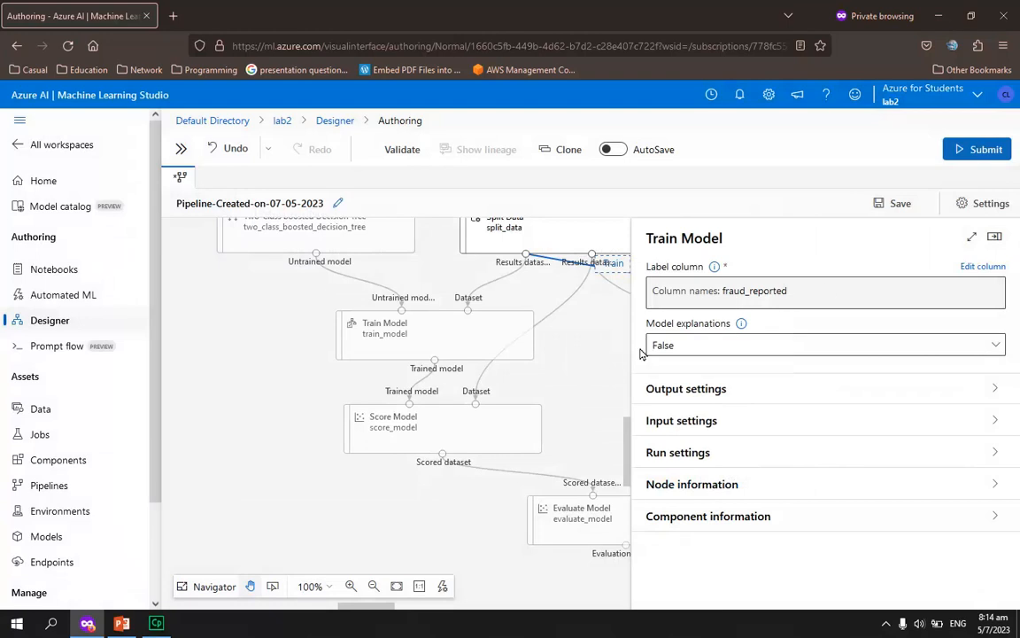
{"action": "left_click", "coordinate": [996, 235]}
Check the label column of the boosted decision tree branch's Train Model
{"action": "left_click", "coordinate": [526, 350]}
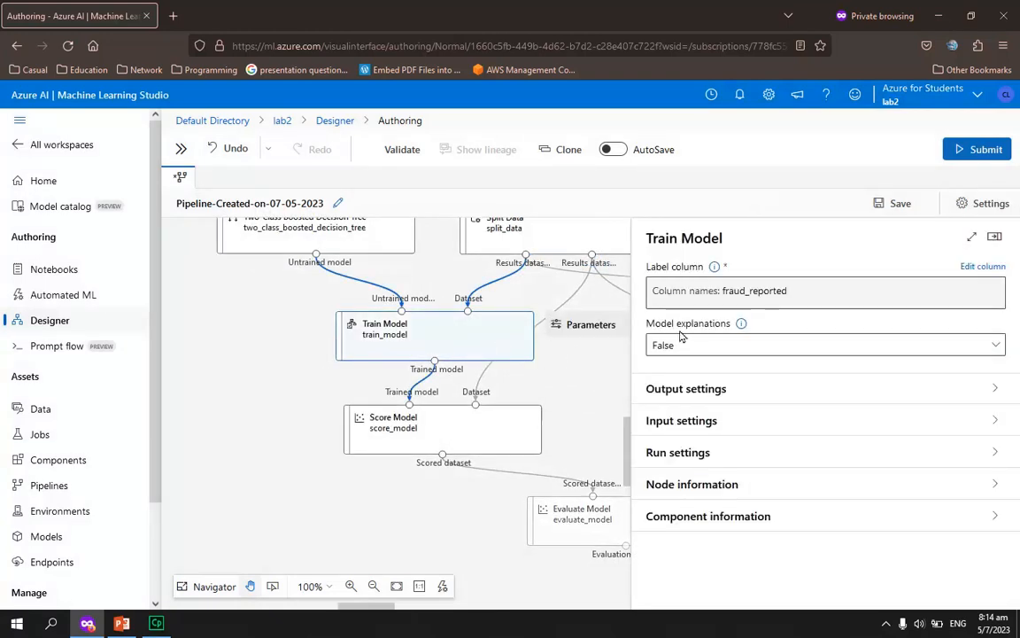
Close the Train Model parameters and review the whole pipeline graph from the Insurance dataset down to Evaluate Model
{"action": "left_click", "coordinate": [995, 236]}
{"action": "left_click", "coordinate": [624, 380]}
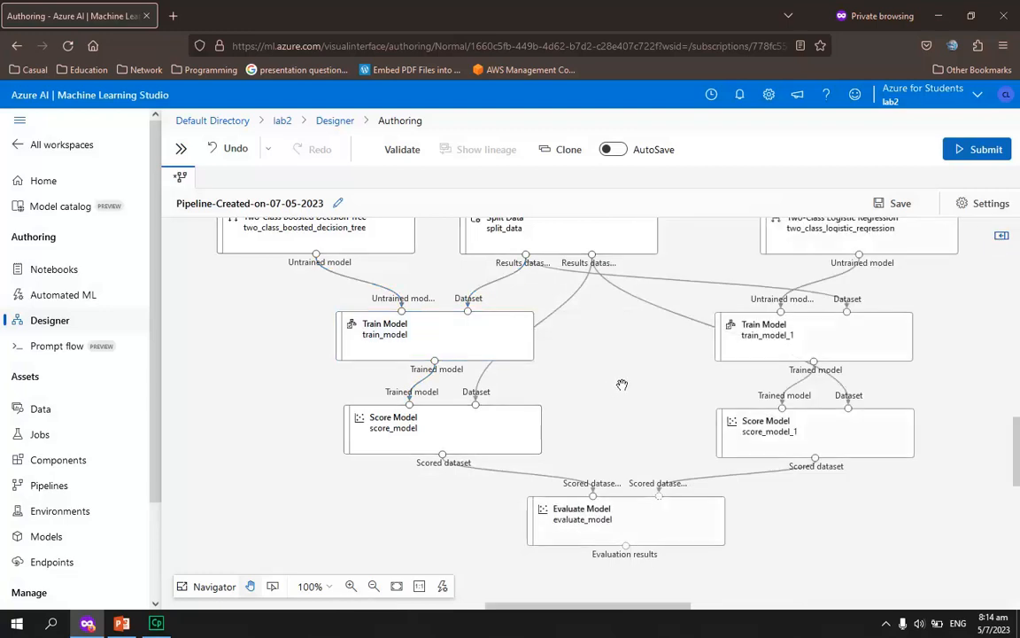
{"action": "scroll", "coordinate": [560, 399], "scroll_direction": "up", "scroll_amount": 1}
{"action": "scroll", "coordinate": [478, 469], "scroll_direction": "down", "scroll_amount": 2}
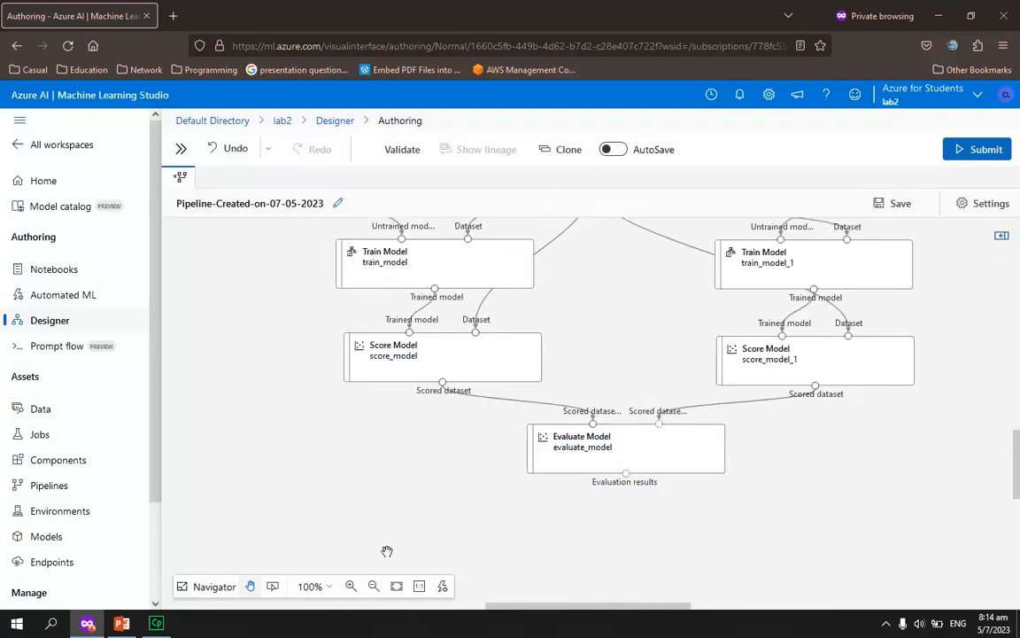
{"action": "left_click", "coordinate": [373, 586]}
{"action": "left_click", "coordinate": [374, 586]}
{"action": "left_click", "coordinate": [374, 586]}
{"action": "left_click", "coordinate": [374, 587]}
{"action": "left_click", "coordinate": [374, 586]}
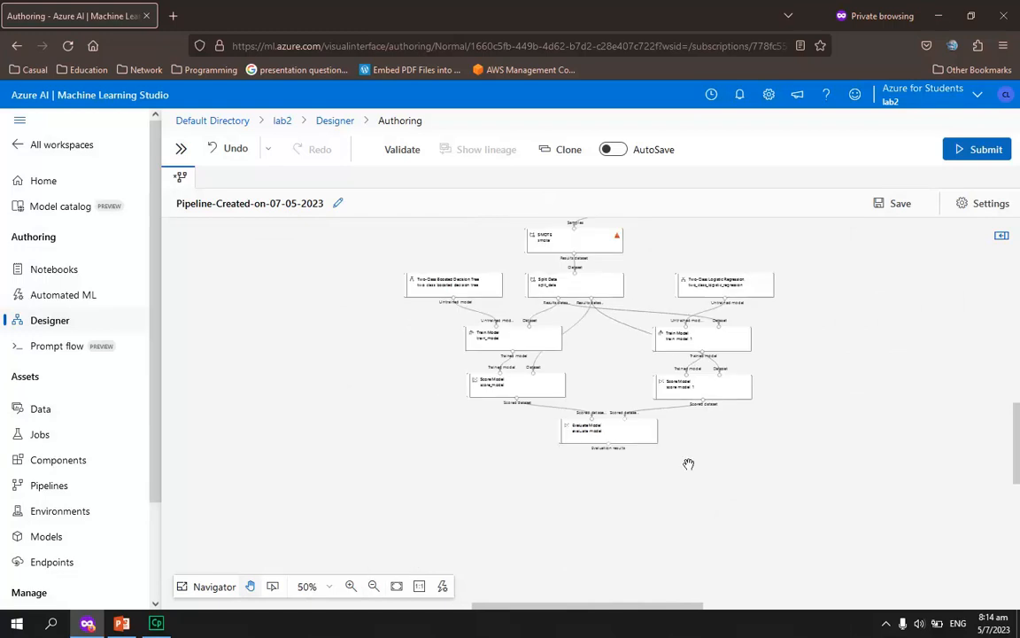
{"action": "left_click", "coordinate": [351, 586]}
{"action": "left_click", "coordinate": [351, 587]}
{"action": "scroll", "coordinate": [742, 487], "scroll_direction": "up", "scroll_amount": 5}
{"action": "scroll", "coordinate": [753, 440], "scroll_direction": "down", "scroll_amount": 1}
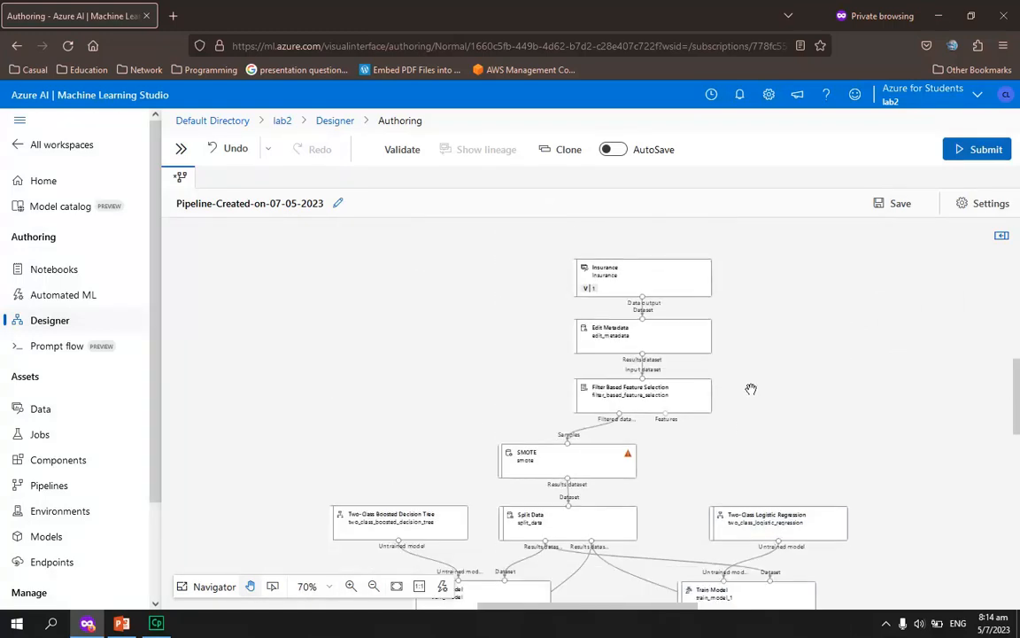
{"action": "mouse_move", "coordinate": [690, 323]}
{"action": "scroll", "coordinate": [757, 426], "scroll_direction": "down", "scroll_amount": 4}
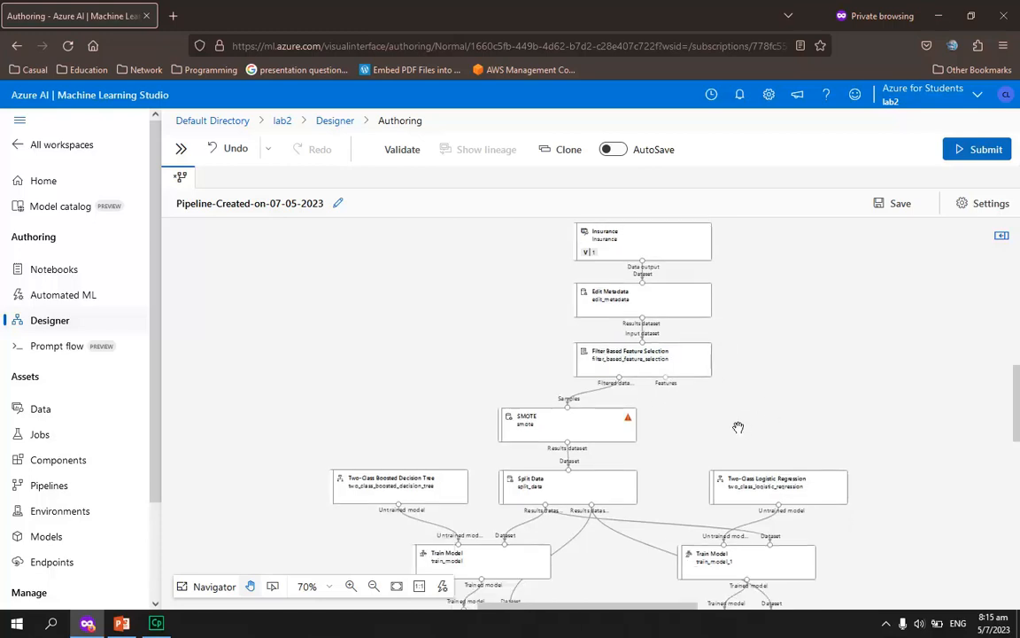
{"action": "scroll", "coordinate": [721, 396], "scroll_direction": "down", "scroll_amount": 1}
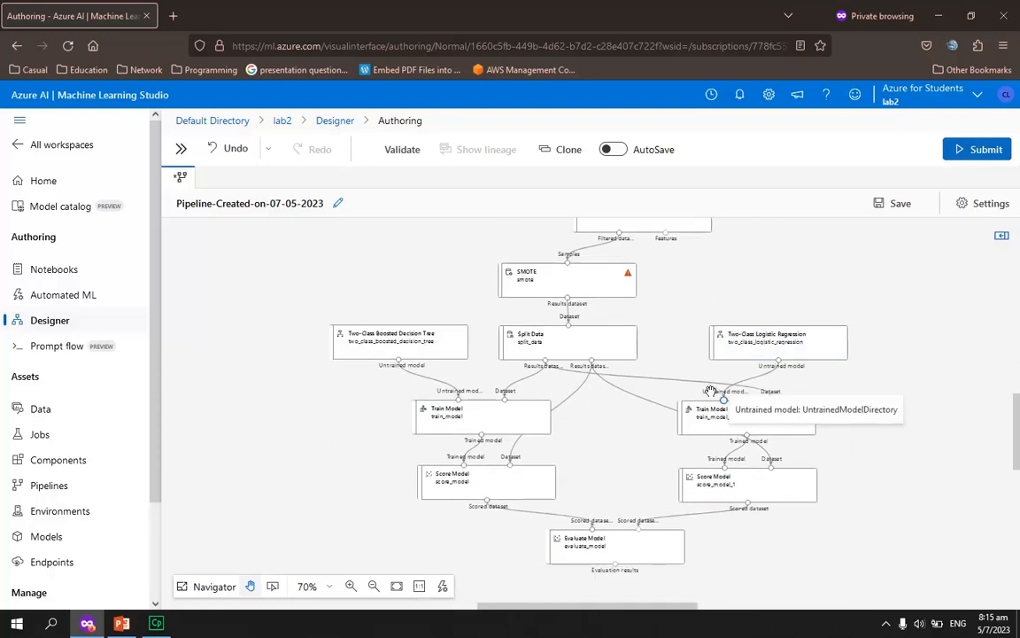
{"action": "mouse_move", "coordinate": [597, 280]}
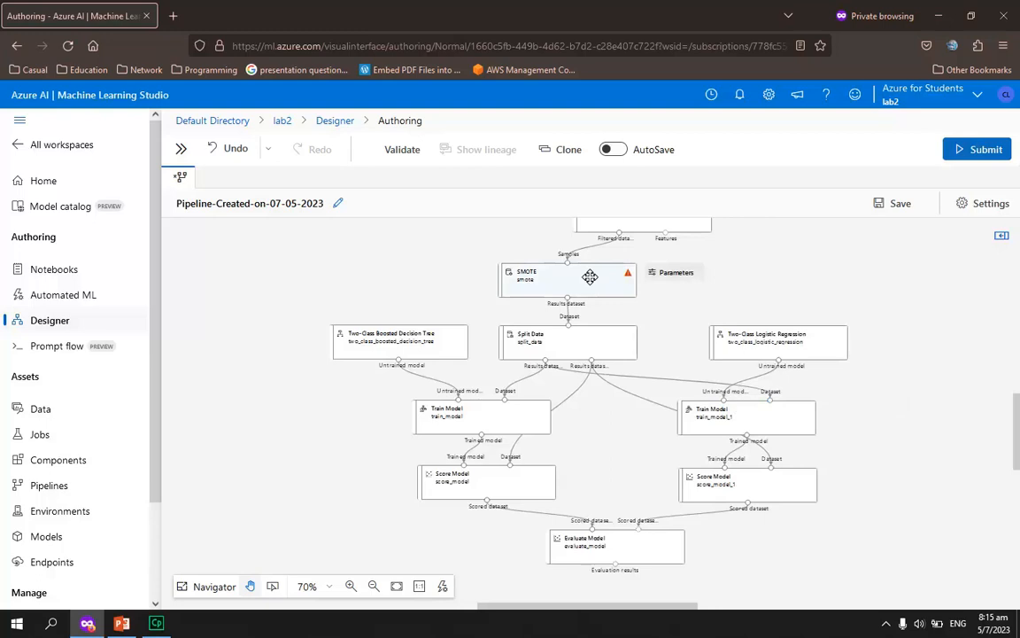
{"action": "mouse_move", "coordinate": [574, 345]}
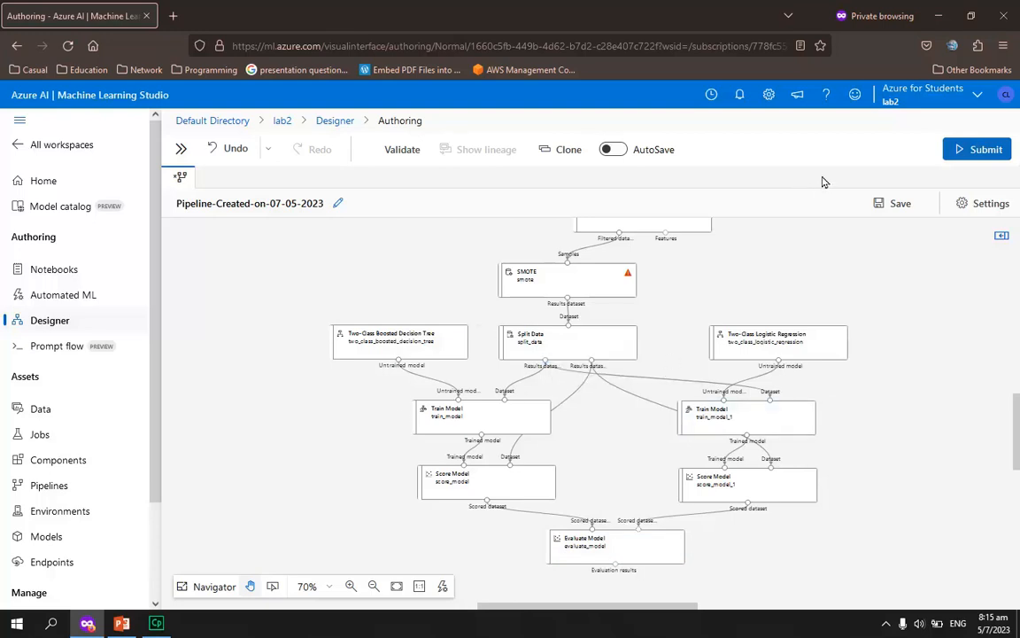
Try to submit the pipeline, choose Compute instance as the default compute type and create a CPU instance of size Standard_DS12_v2
{"action": "left_click", "coordinate": [977, 148]}
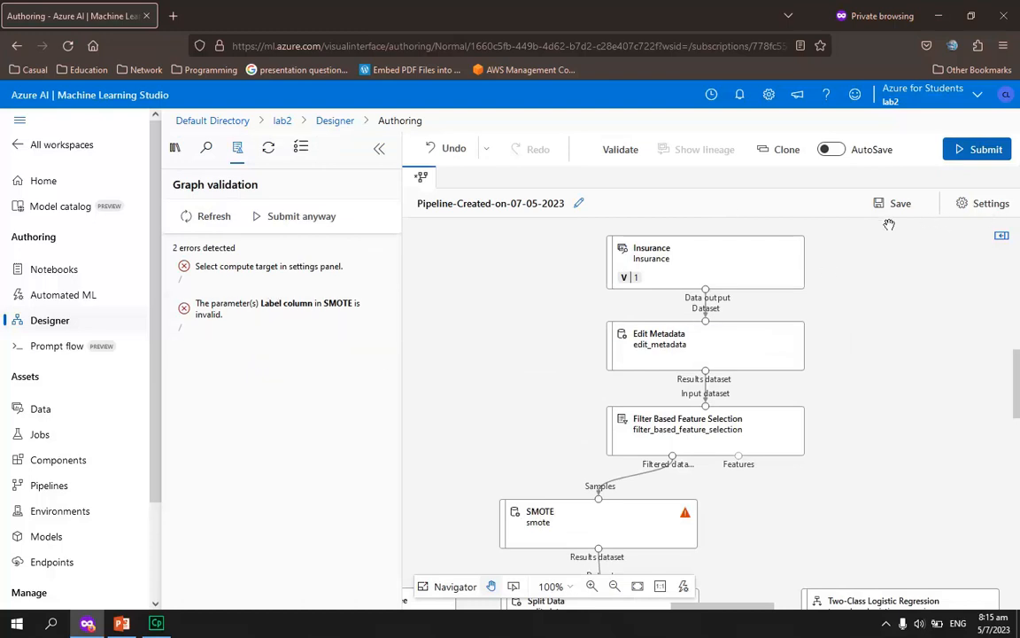
{"action": "left_click", "coordinate": [982, 206]}
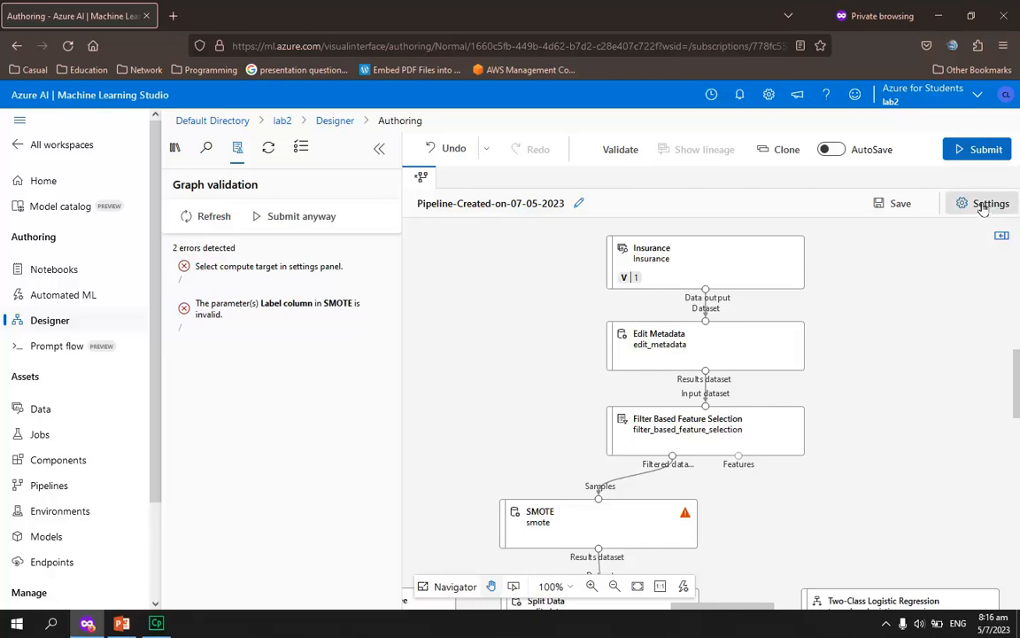
{"action": "left_click", "coordinate": [779, 344]}
{"action": "left_click", "coordinate": [706, 367]}
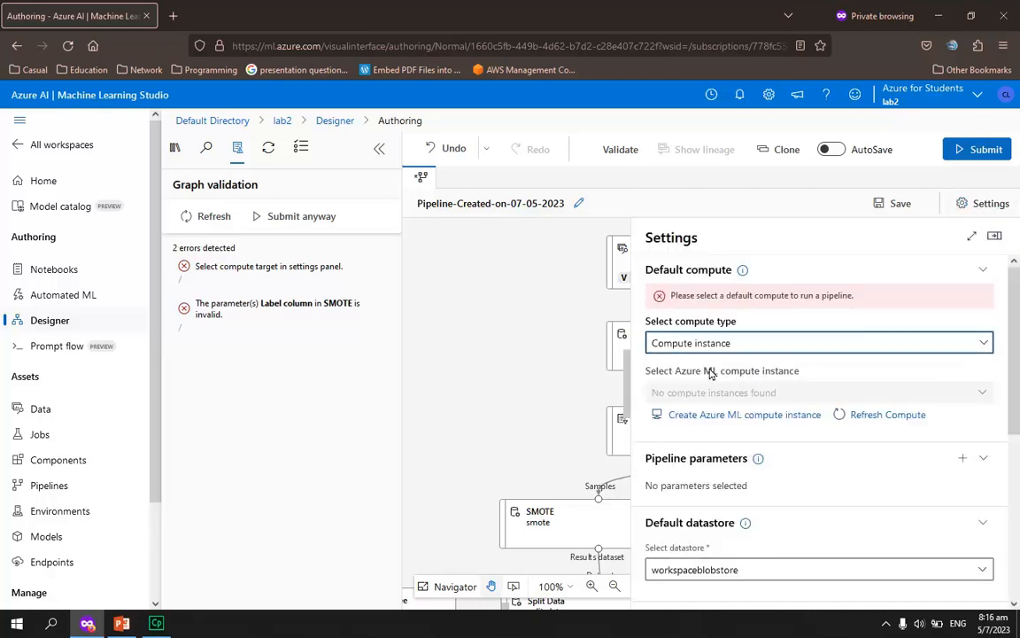
{"action": "left_click", "coordinate": [735, 414]}
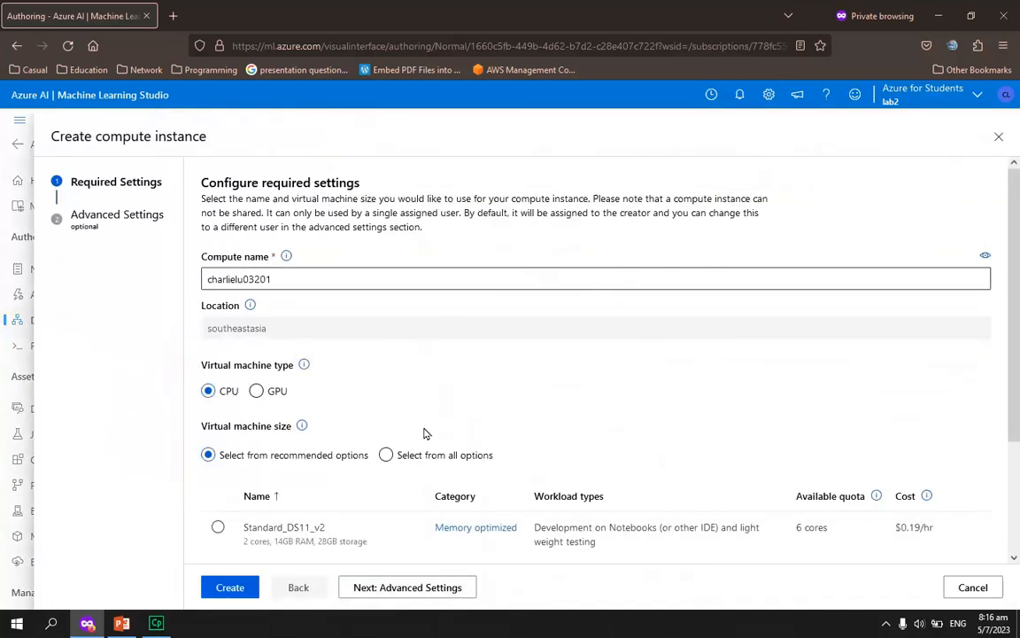
{"action": "scroll", "coordinate": [499, 422], "scroll_direction": "down", "scroll_amount": 2}
{"action": "left_click", "coordinate": [228, 594]}
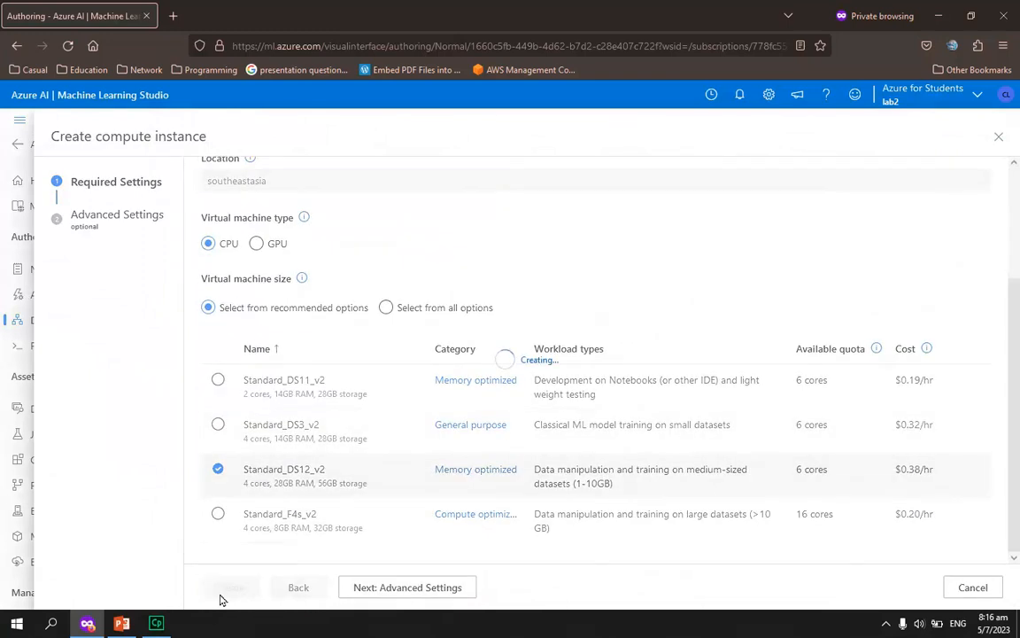
Select the newly created compute instance as the pipeline's default compute and close the pipeline settings
{"action": "left_click", "coordinate": [888, 388]}
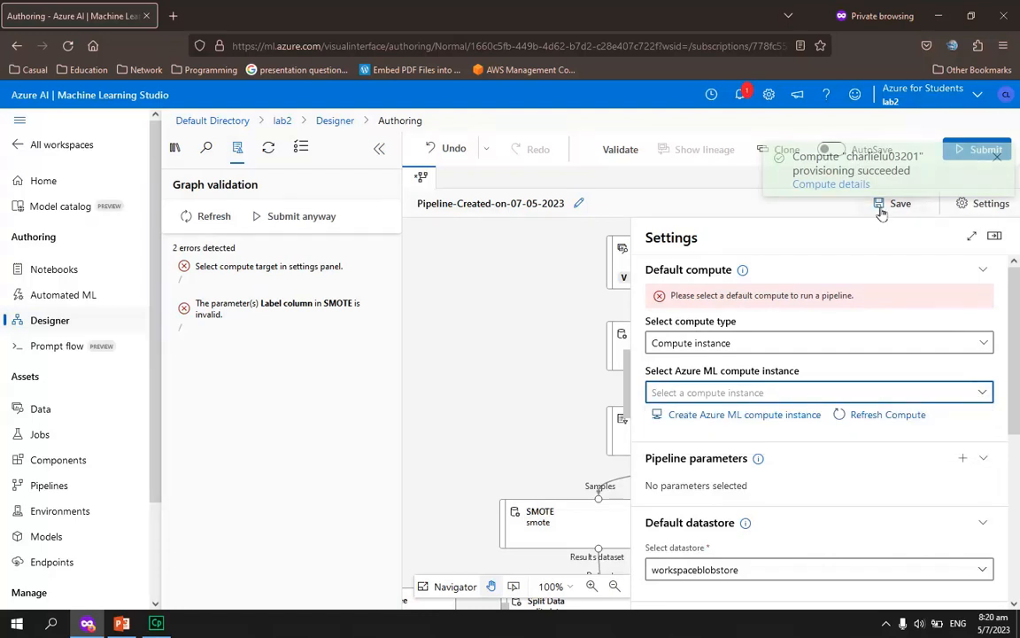
{"action": "left_click", "coordinate": [850, 392]}
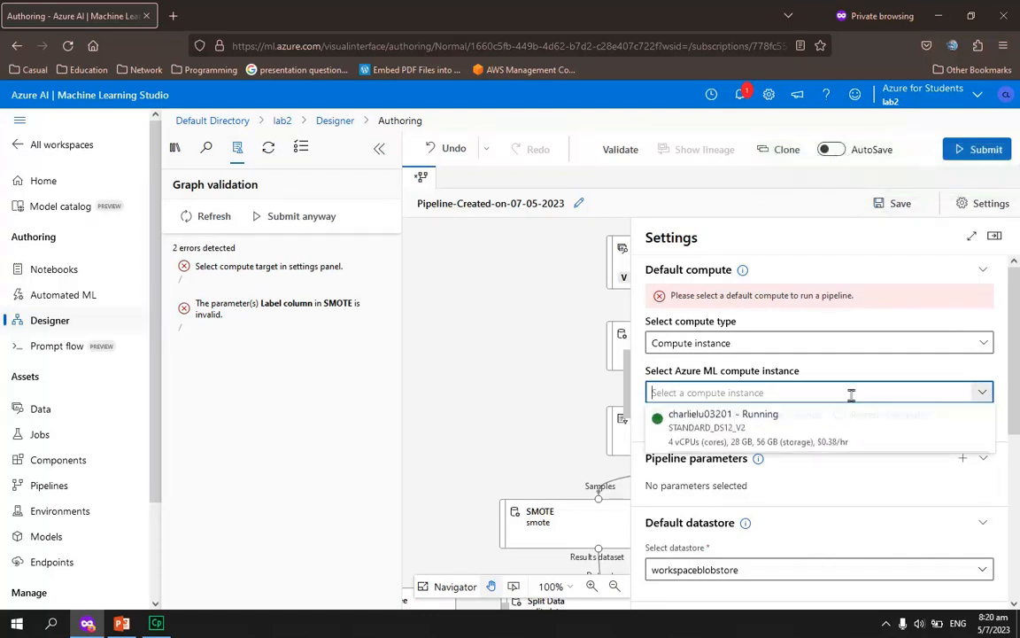
{"action": "left_click", "coordinate": [819, 438]}
{"action": "left_click", "coordinate": [993, 235]}
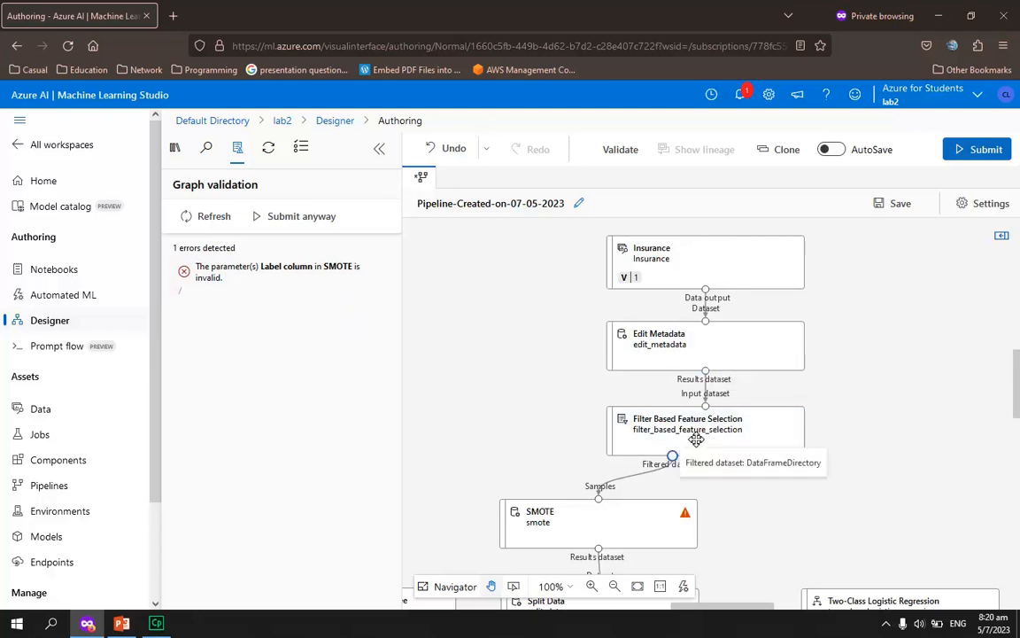
Submit the pipeline despite the validation error as a job in a new experiment named lab2
{"action": "left_click", "coordinate": [310, 227]}
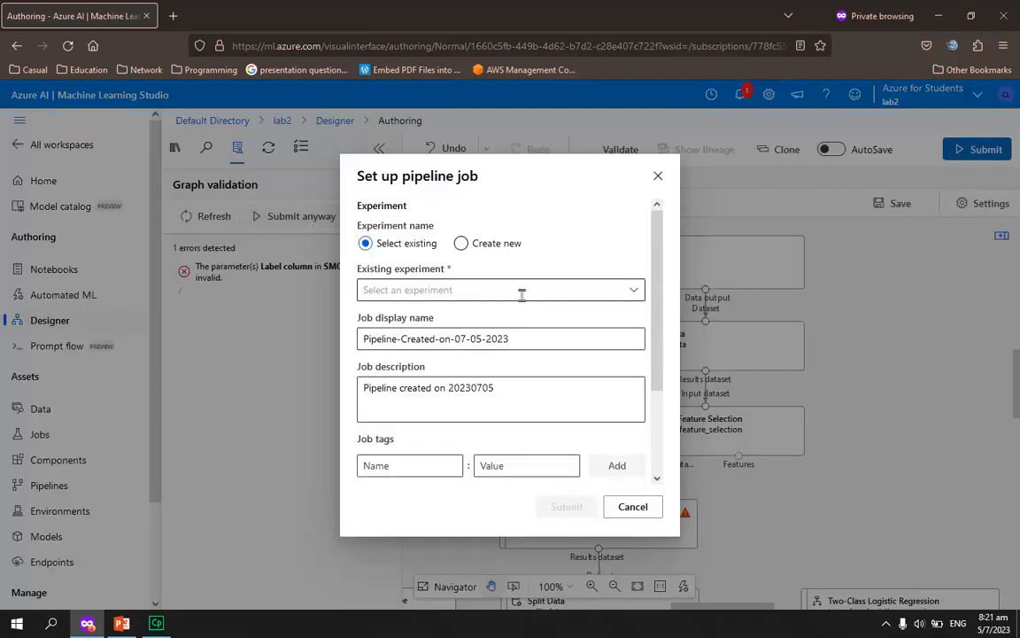
{"action": "left_click", "coordinate": [461, 243]}
{"action": "left_click", "coordinate": [483, 289]}
{"action": "type", "text": "lab2"}
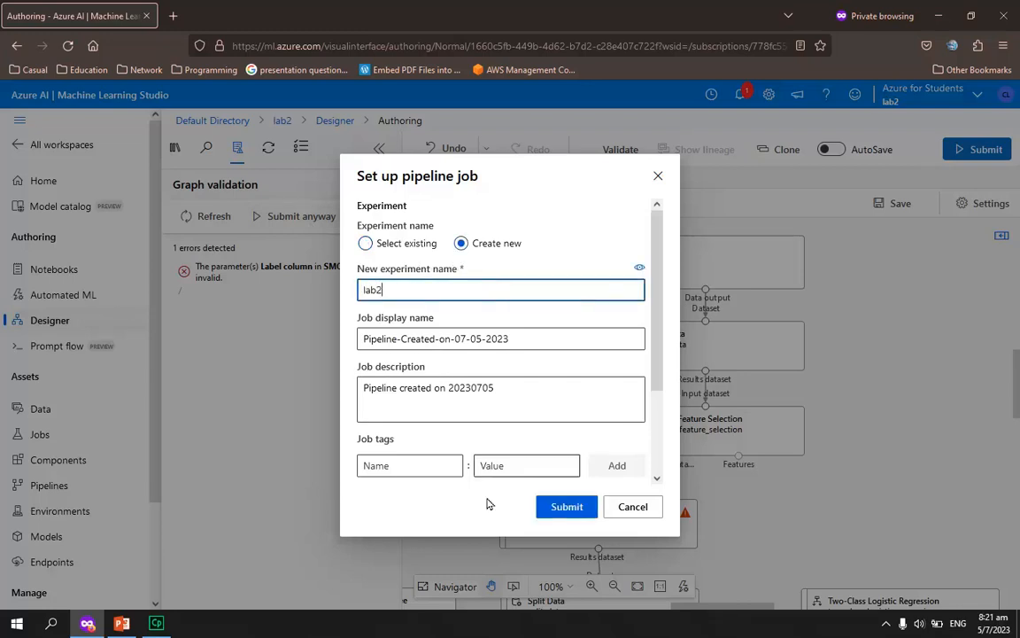
{"action": "left_click", "coordinate": [563, 514]}
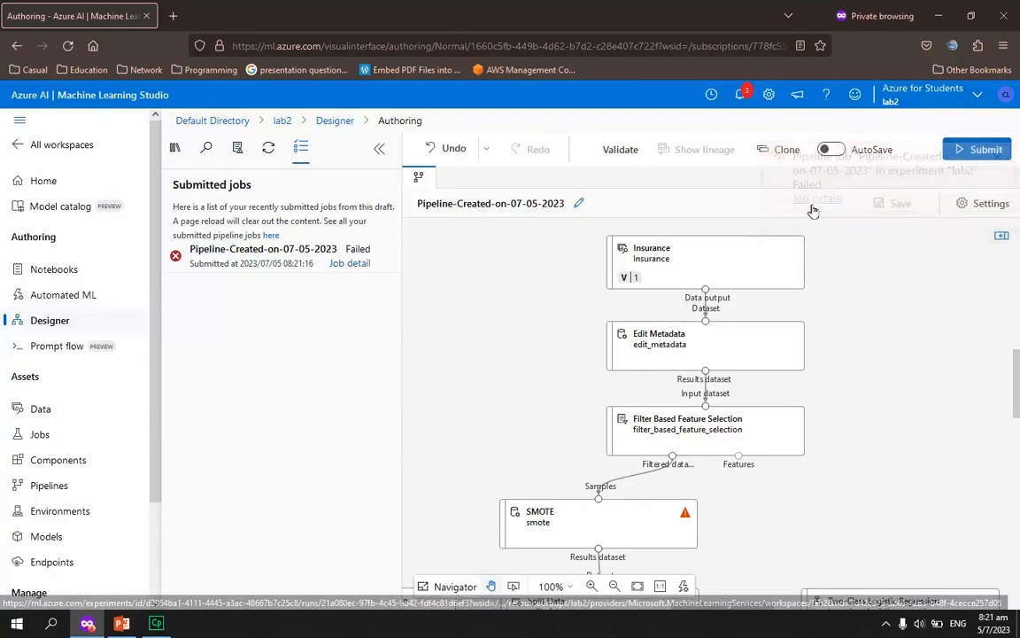
Examine the failed job's details and the SMOTE parameters, and return to the pipeline draft
{"action": "left_click", "coordinate": [358, 265]}
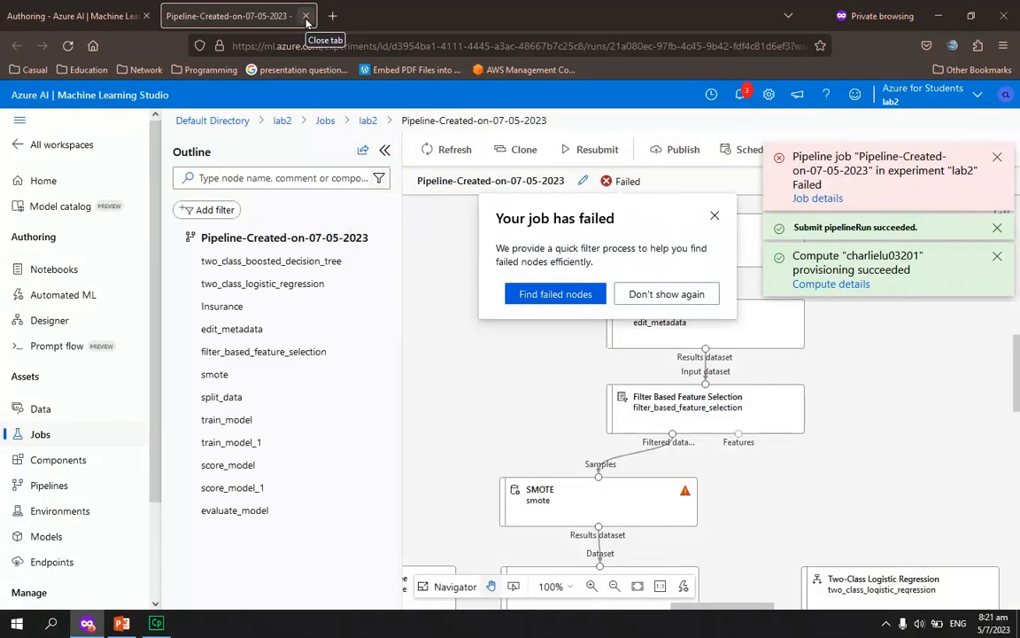
{"action": "left_click", "coordinate": [714, 218]}
{"action": "left_click", "coordinate": [662, 507]}
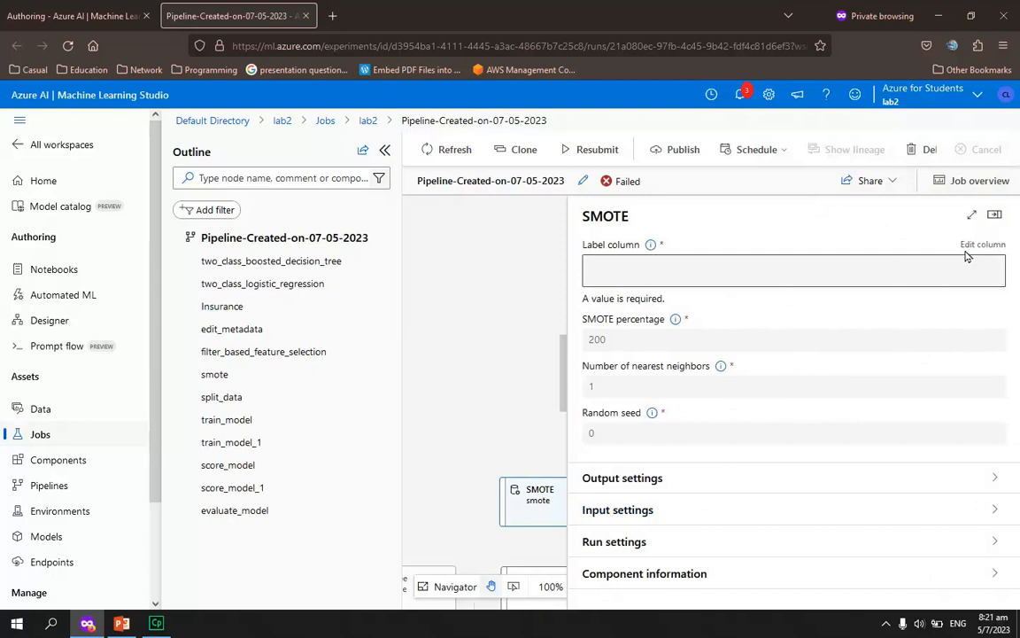
{"action": "left_click", "coordinate": [306, 16]}
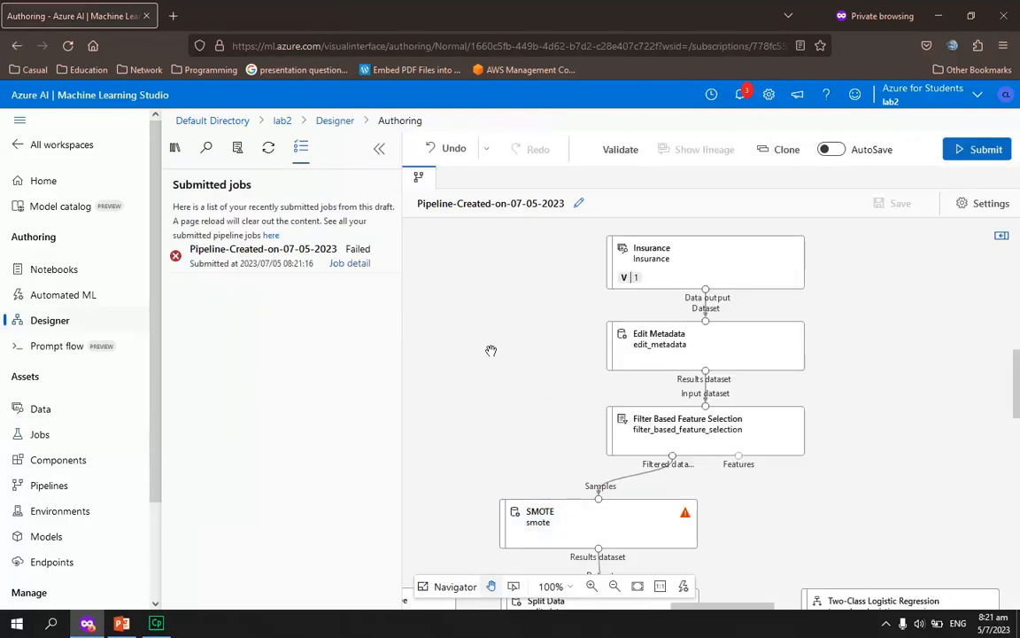
Set the label column of the SMOTE component to fraud_reported and close its parameters
{"action": "mouse_move", "coordinate": [597, 536]}
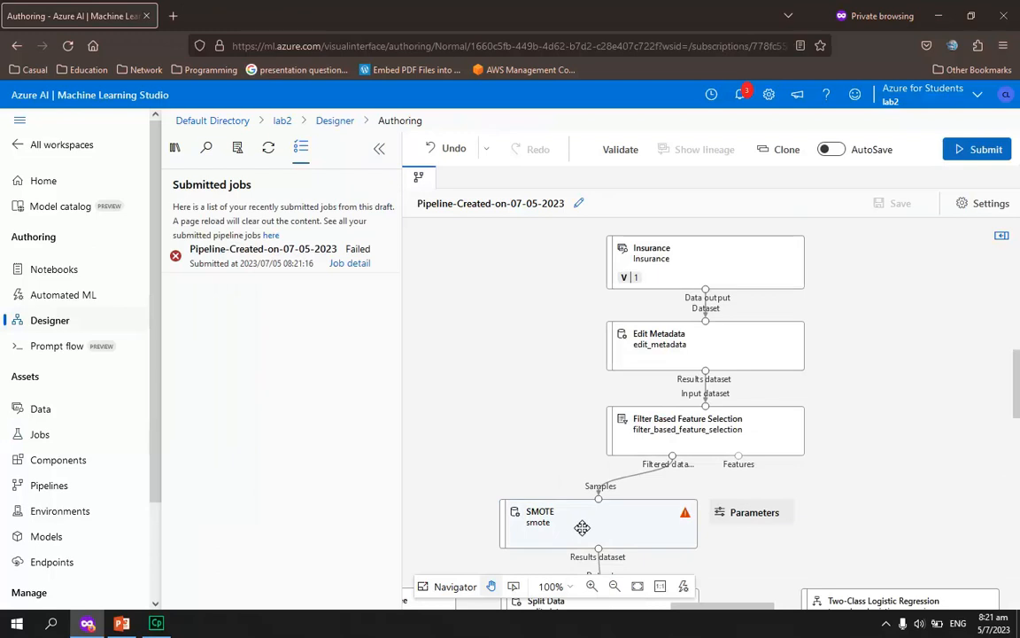
{"action": "left_click", "coordinate": [582, 528]}
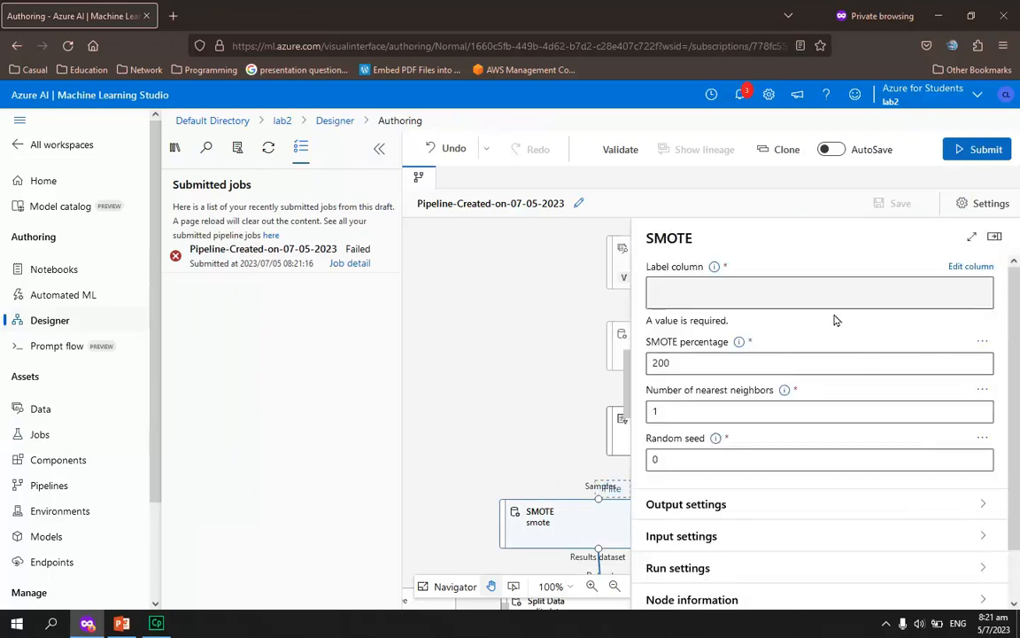
{"action": "left_click", "coordinate": [970, 267]}
{"action": "type", "text": "fr"}
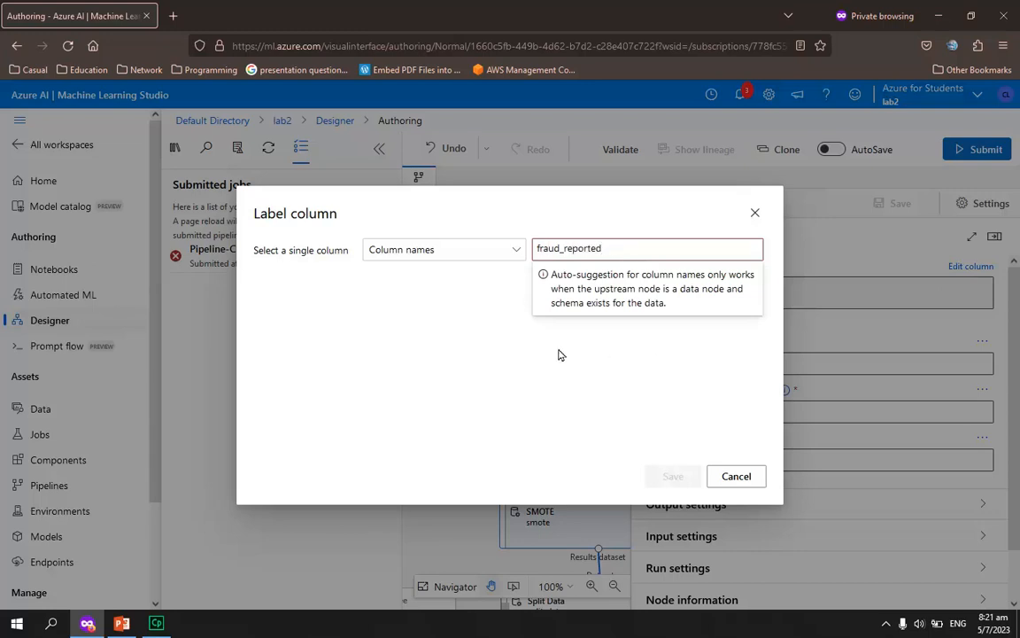
{"action": "type", "text": "aud_reported"}
{"action": "key", "text": "Return"}
{"action": "left_click", "coordinate": [670, 475]}
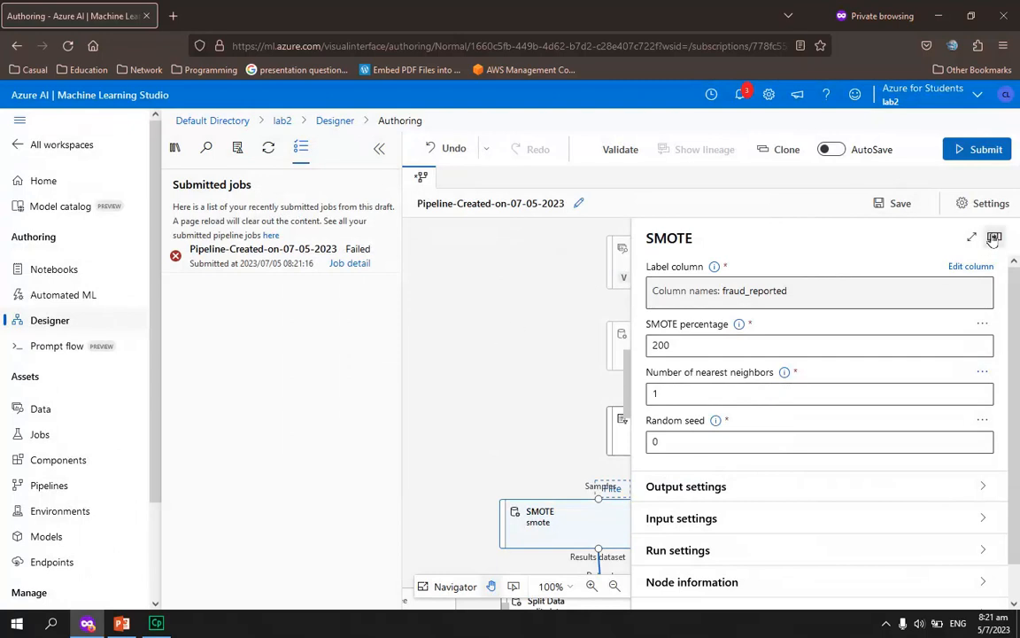
{"action": "left_click", "coordinate": [892, 208]}
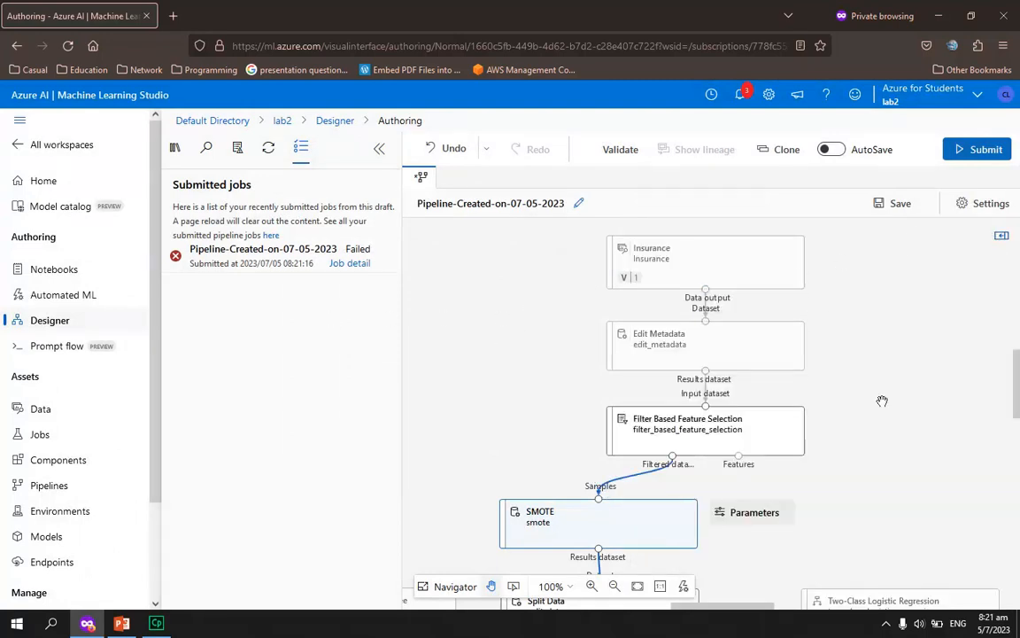
{"action": "left_click", "coordinate": [572, 242]}
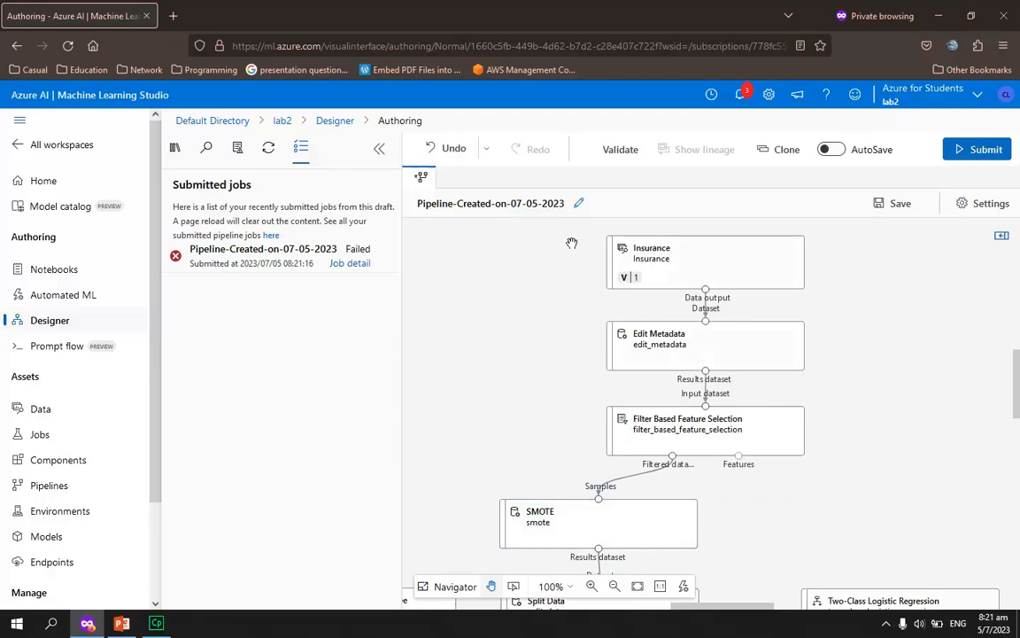
Resubmit the corrected pipeline as a job and recheck the SMOTE parameters
{"action": "left_click", "coordinate": [975, 151]}
{"action": "left_click", "coordinate": [544, 508]}
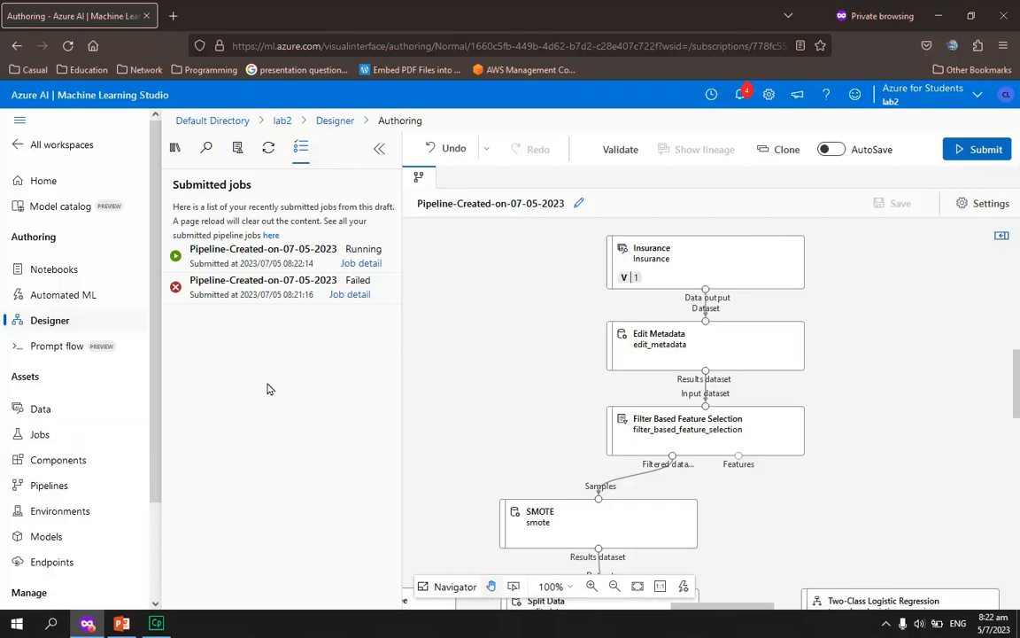
{"action": "left_click", "coordinate": [744, 513]}
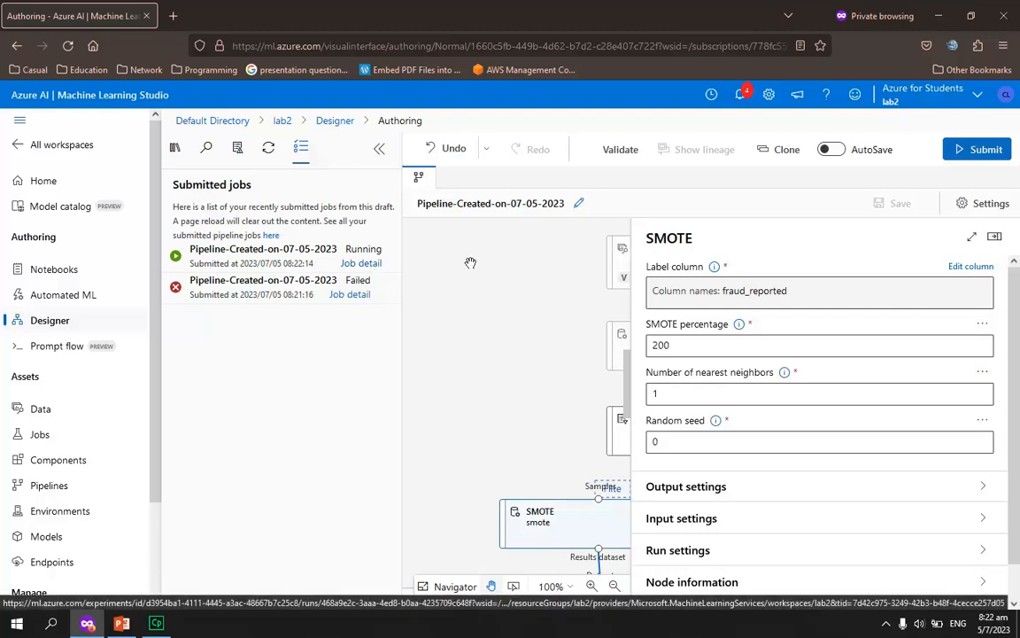
{"action": "left_click", "coordinate": [995, 237]}
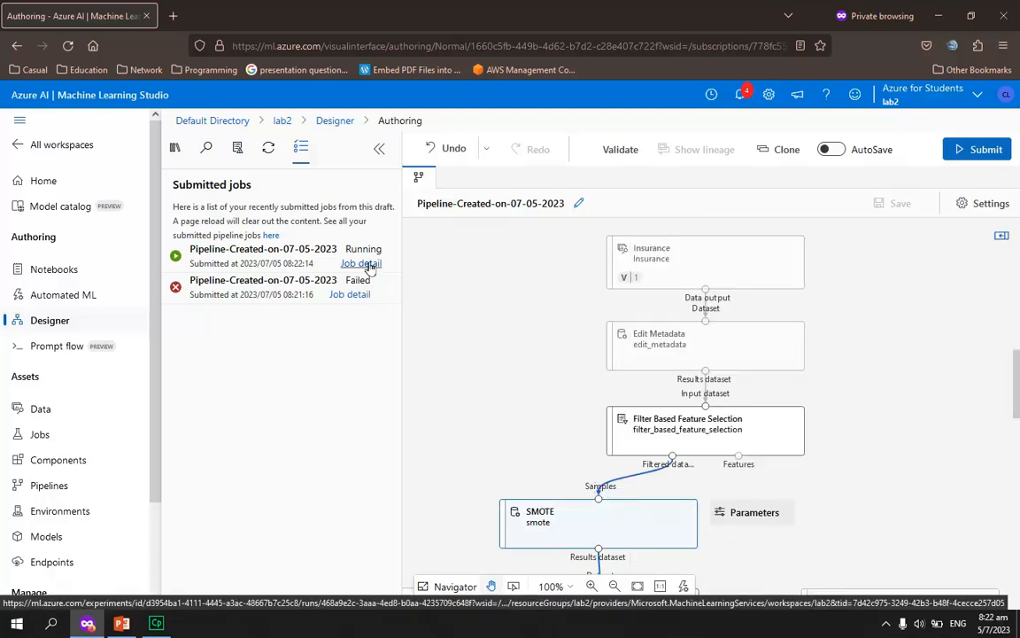
Open the details of the latest pipeline job and monitor the progress of its components
{"action": "left_click", "coordinate": [361, 264]}
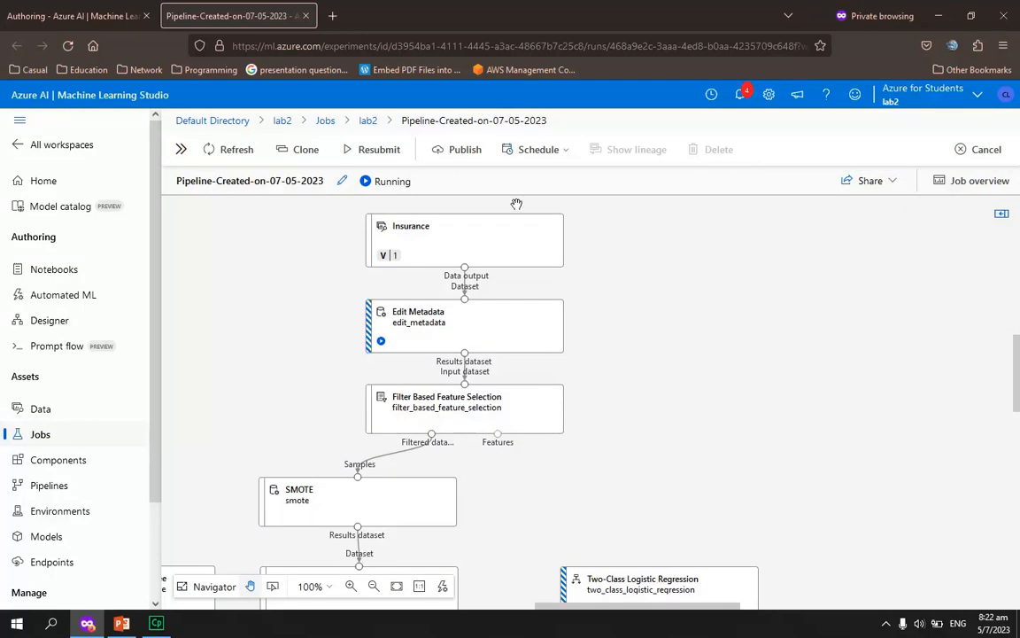
{"action": "mouse_move", "coordinate": [541, 416]}
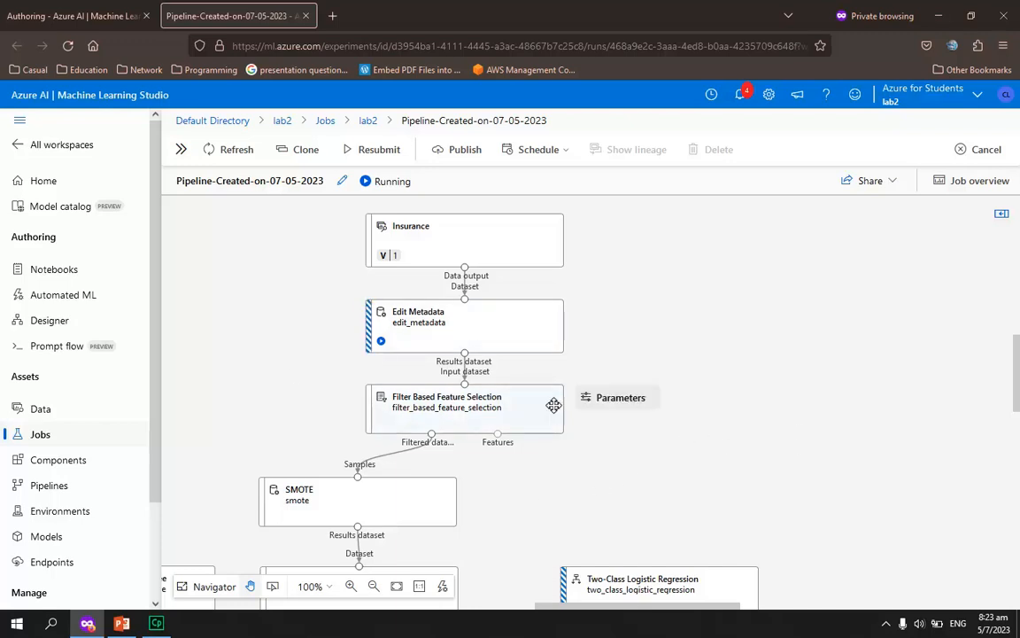
{"action": "scroll", "coordinate": [731, 421], "scroll_direction": "down", "scroll_amount": 3}
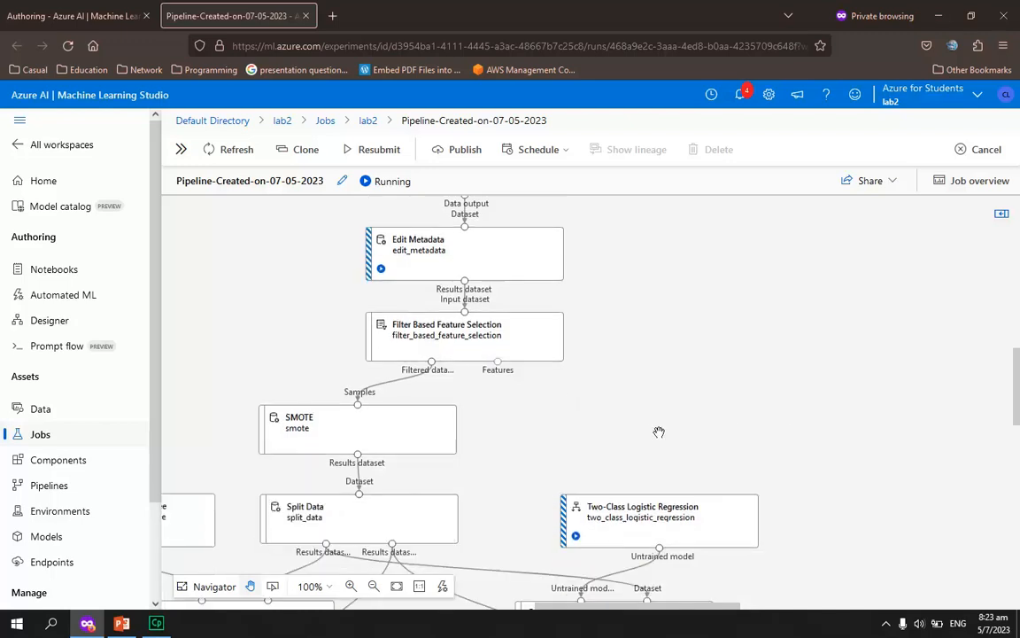
{"action": "scroll", "coordinate": [754, 471], "scroll_direction": "down", "scroll_amount": 2}
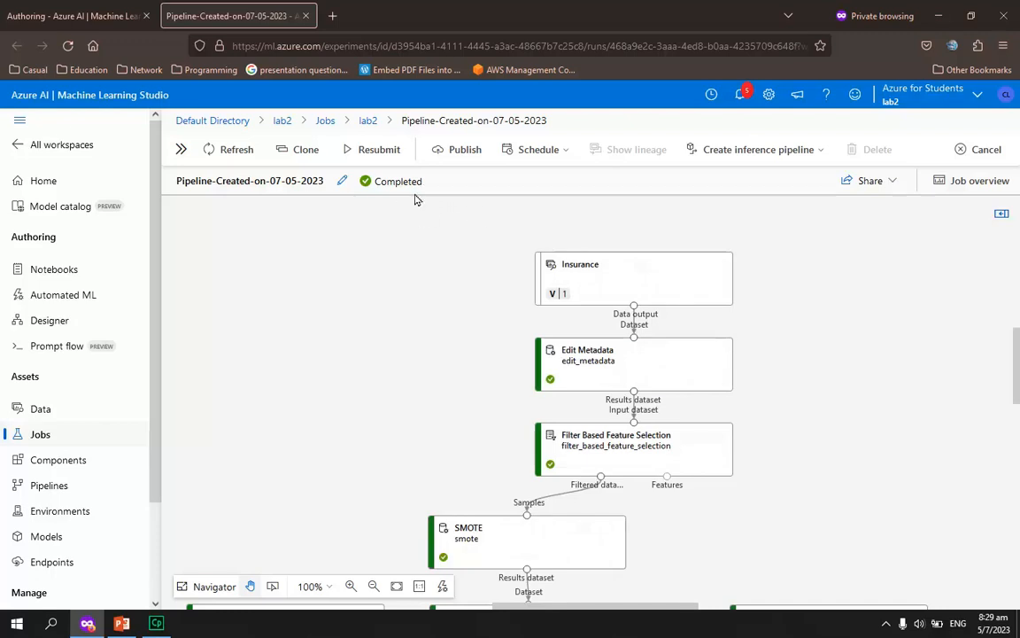
Look over the pipeline job's components from the Insurance dataset down to Evaluate Model
{"action": "scroll", "coordinate": [785, 369], "scroll_direction": "down", "scroll_amount": 2}
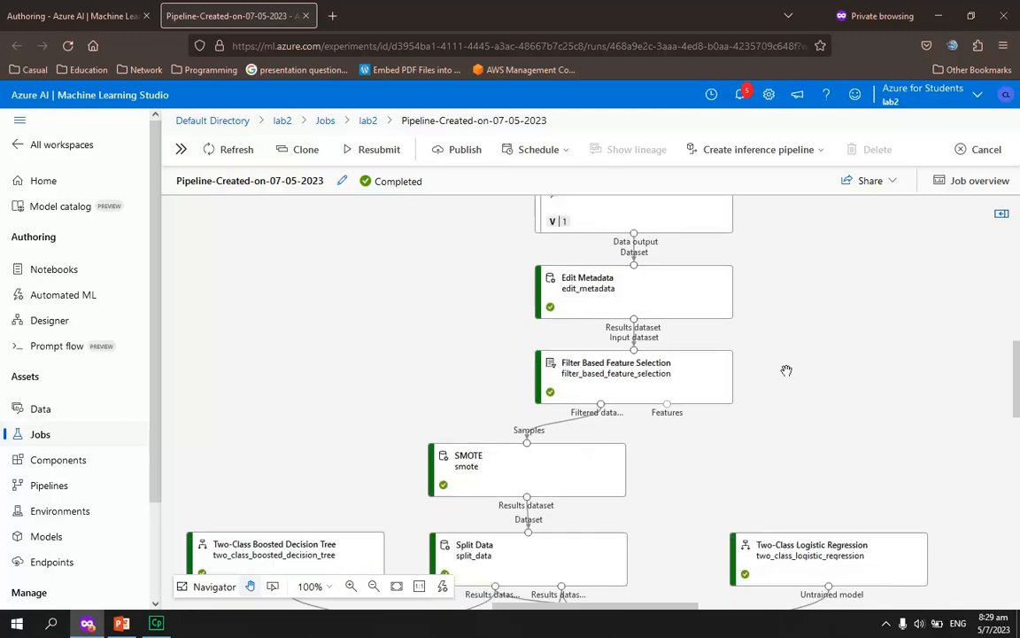
{"action": "scroll", "coordinate": [498, 378], "scroll_direction": "down", "scroll_amount": 3}
{"action": "scroll", "coordinate": [494, 383], "scroll_direction": "down", "scroll_amount": 5}
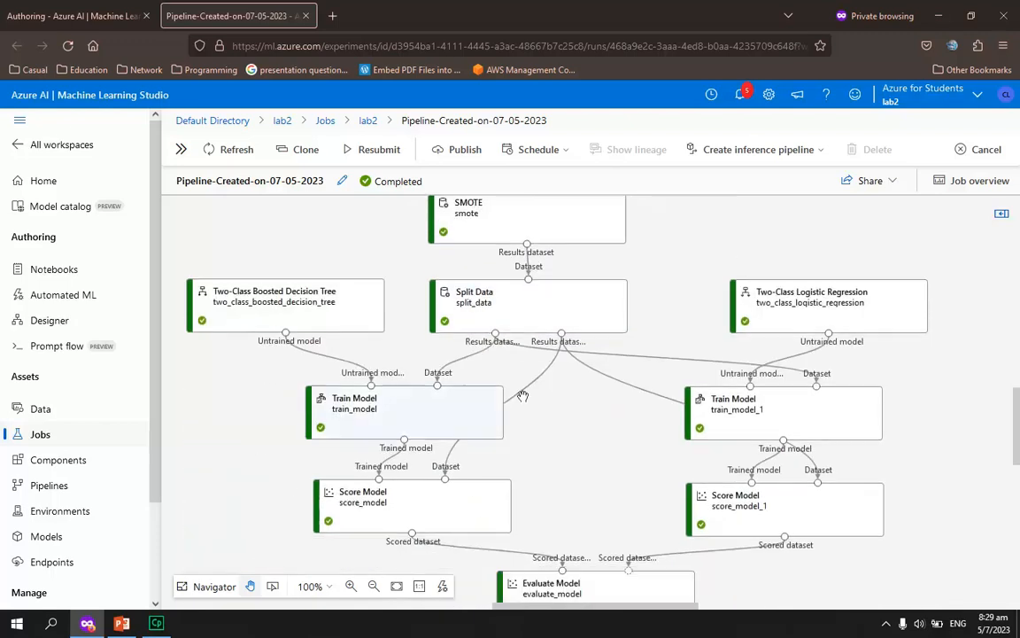
{"action": "scroll", "coordinate": [790, 467], "scroll_direction": "down", "scroll_amount": 2}
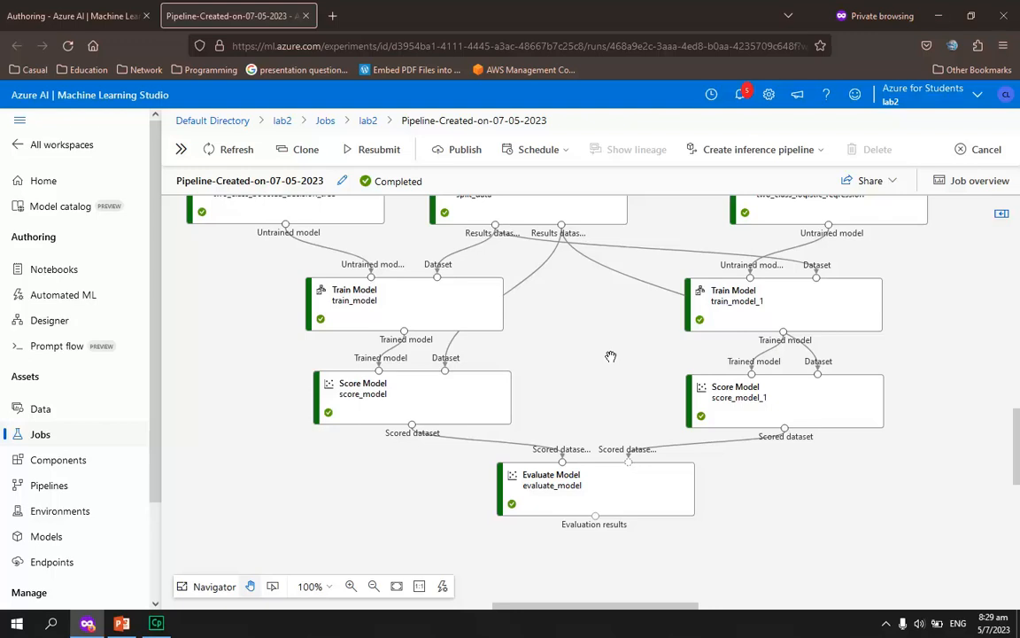
{"action": "scroll", "coordinate": [611, 356], "scroll_direction": "up", "scroll_amount": 4}
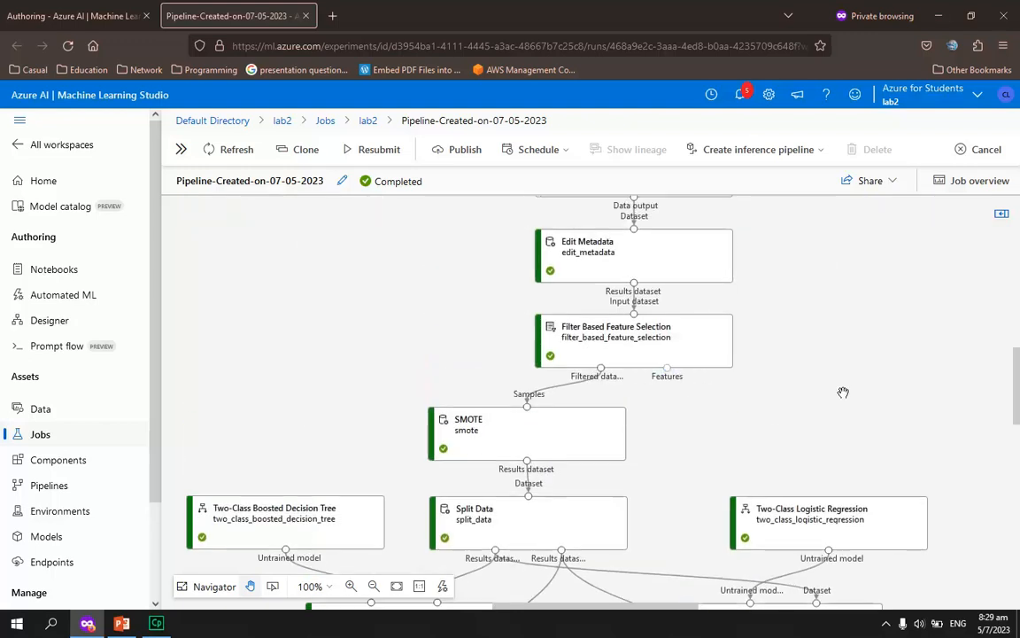
{"action": "scroll", "coordinate": [812, 373], "scroll_direction": "up", "scroll_amount": 1}
{"action": "scroll", "coordinate": [823, 377], "scroll_direction": "up", "scroll_amount": 2}
{"action": "scroll", "coordinate": [857, 399], "scroll_direction": "down", "scroll_amount": 2}
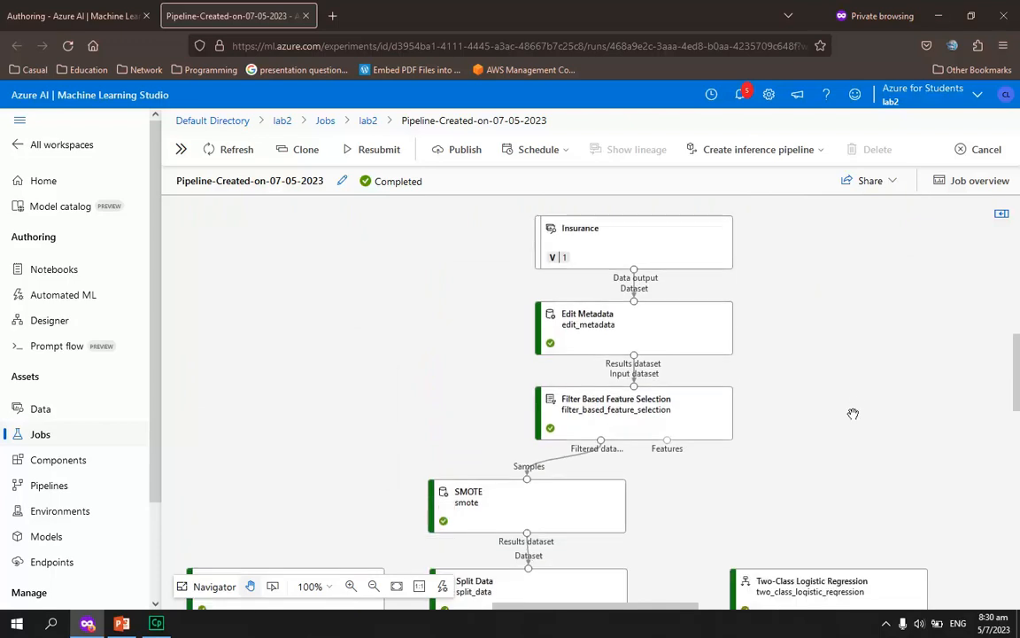
{"action": "scroll", "coordinate": [761, 530], "scroll_direction": "down", "scroll_amount": 1}
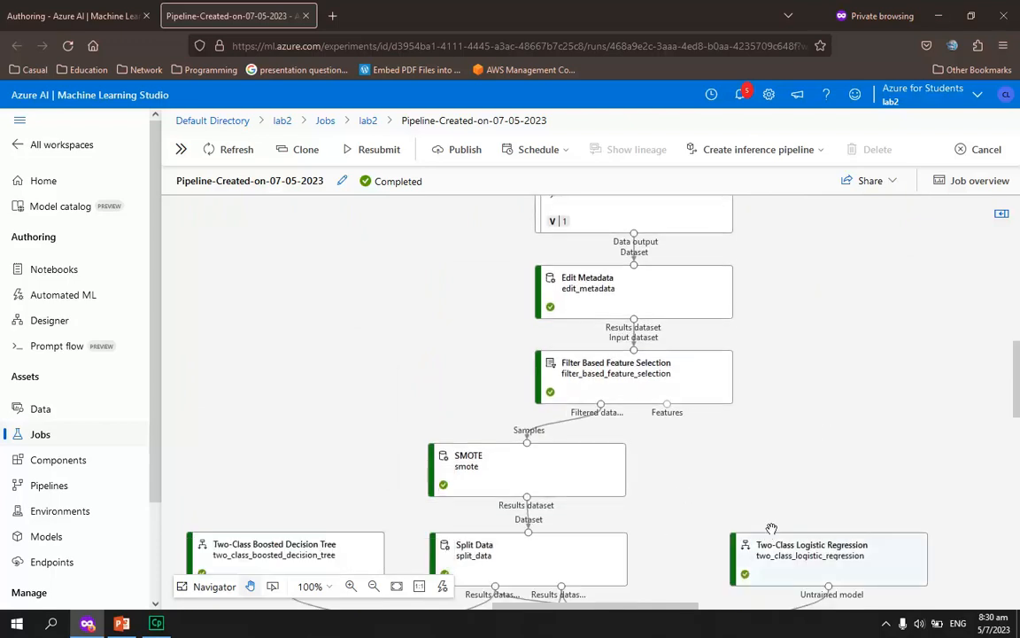
Preview the results dataset of the Edit Metadata component and close the leftover Evaluation_results preview
{"action": "left_click_drag", "start_coordinate": [622, 612], "coordinate": [632, 611]}
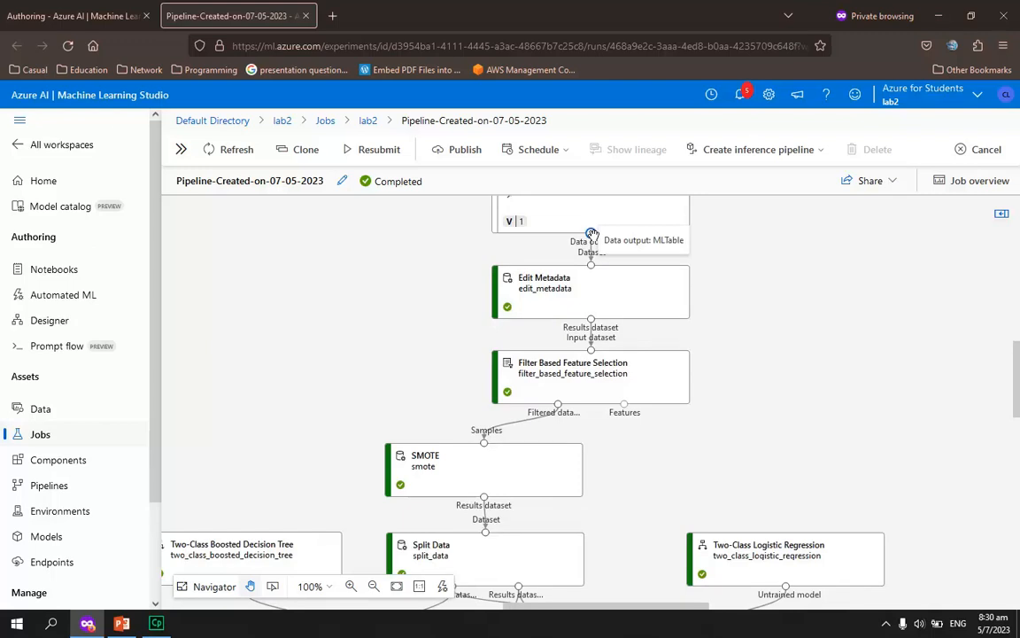
{"action": "right_click", "coordinate": [590, 320]}
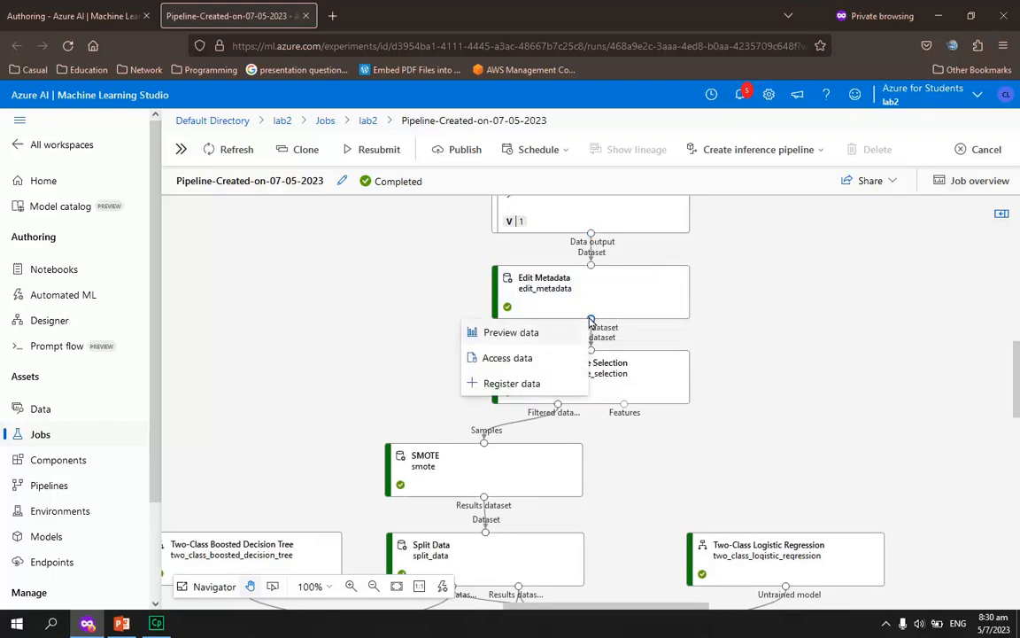
{"action": "left_click", "coordinate": [496, 331]}
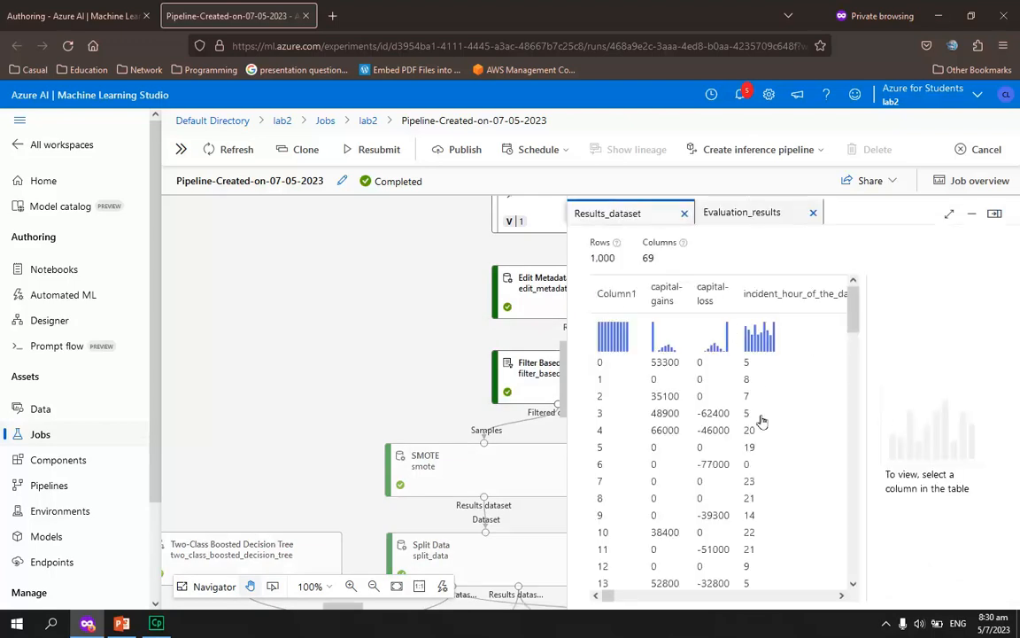
{"action": "left_click", "coordinate": [520, 294]}
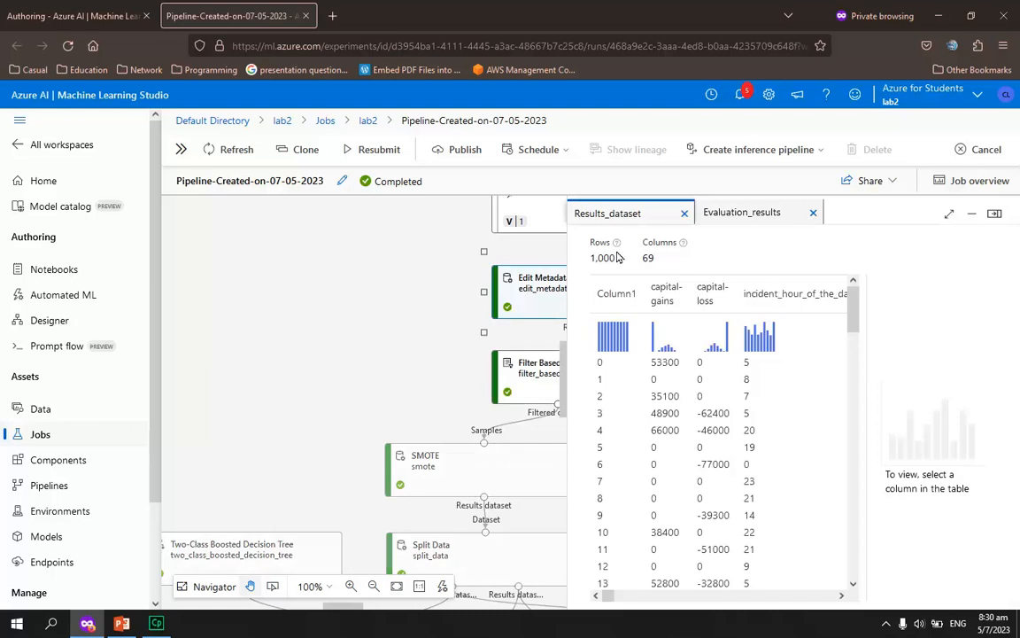
{"action": "left_click", "coordinate": [813, 216]}
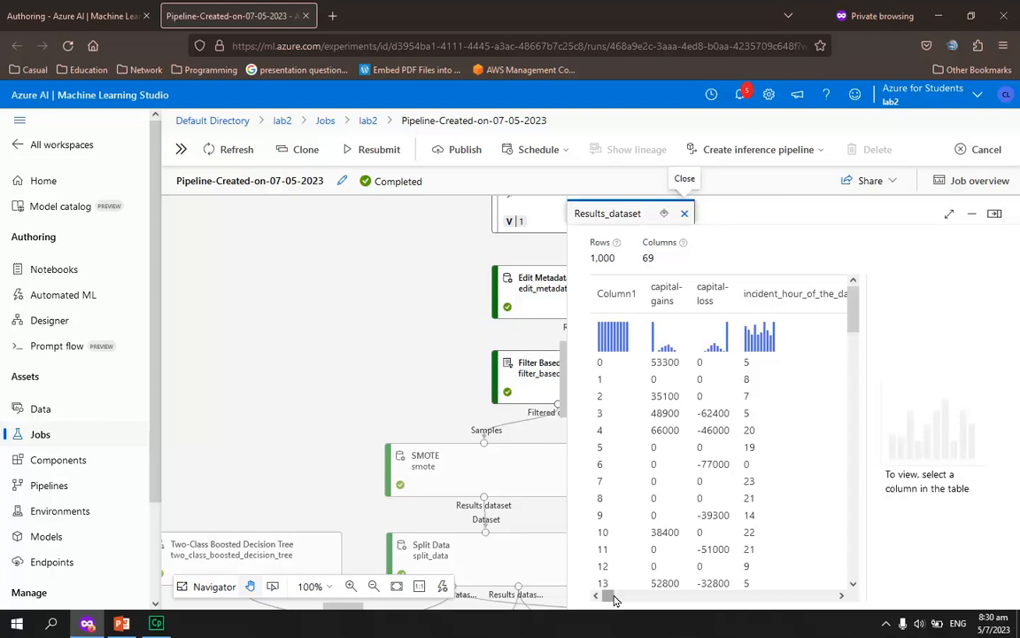
Examine the fraud_reported column's statistics and feature type in the Edit Metadata results, and close the preview
{"action": "mouse_move", "coordinate": [615, 600]}
{"action": "left_mouse_down"}
{"action": "mouse_move", "coordinate": [629, 600]}
{"action": "mouse_move", "coordinate": [619, 600]}
{"action": "left_mouse_up"}
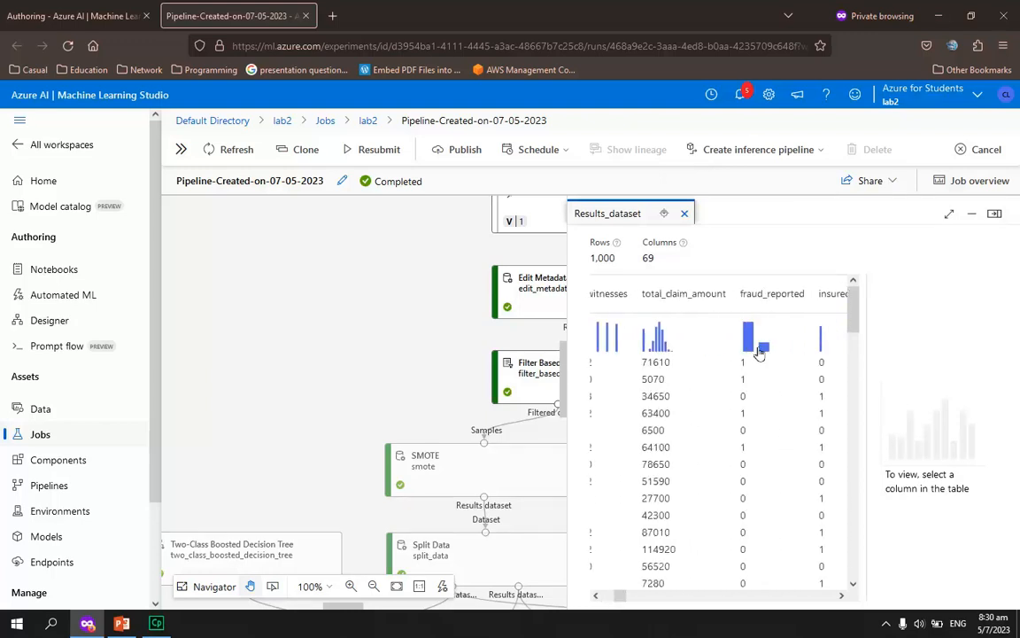
{"action": "scroll", "coordinate": [771, 372], "scroll_direction": "down", "scroll_amount": 5}
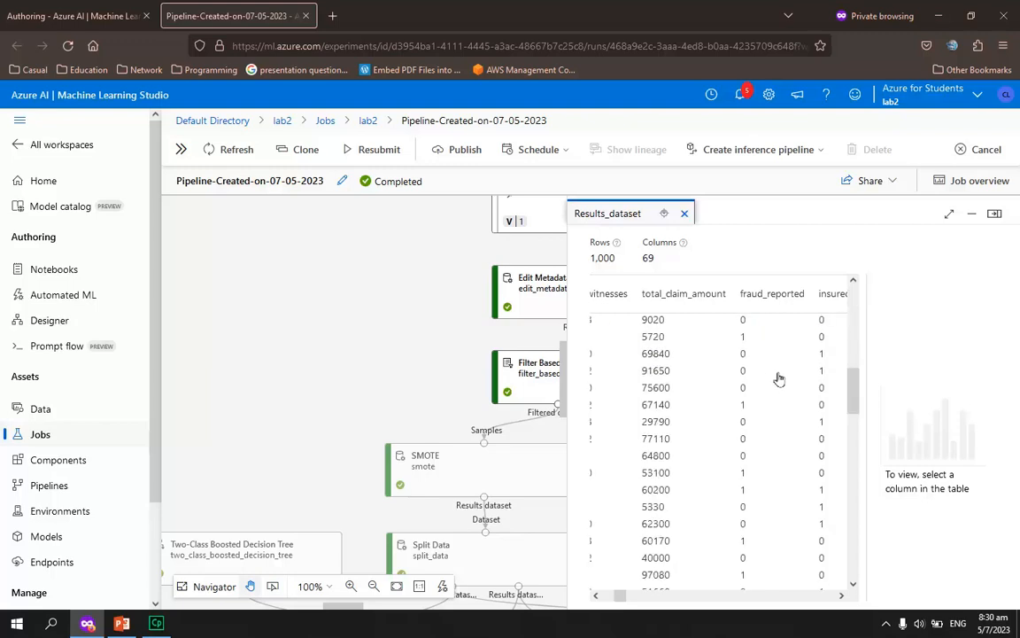
{"action": "left_click", "coordinate": [763, 298]}
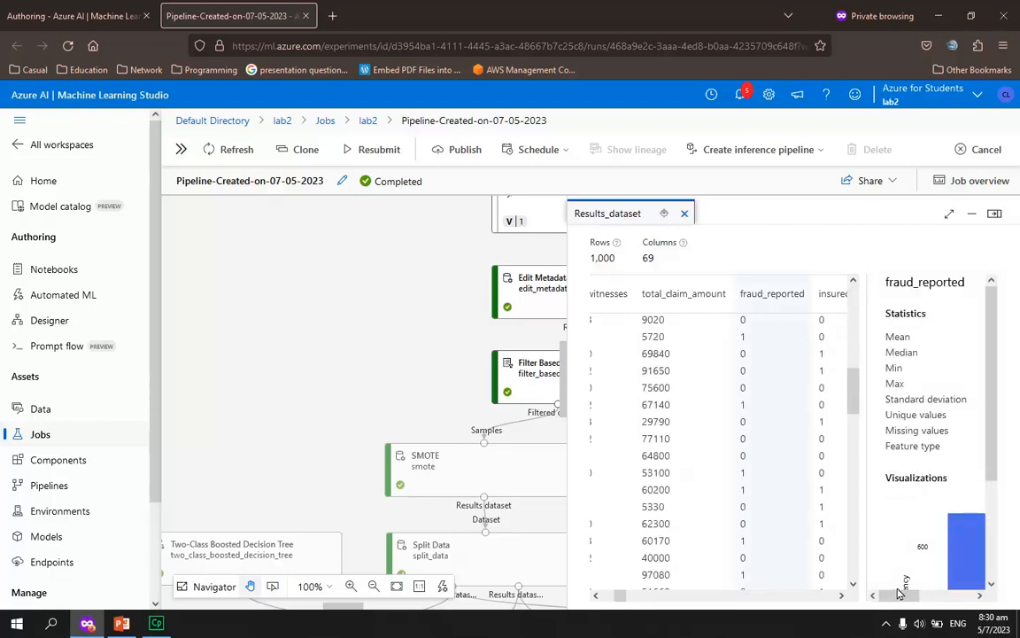
{"action": "left_click_drag", "start_coordinate": [901, 595], "coordinate": [950, 605]}
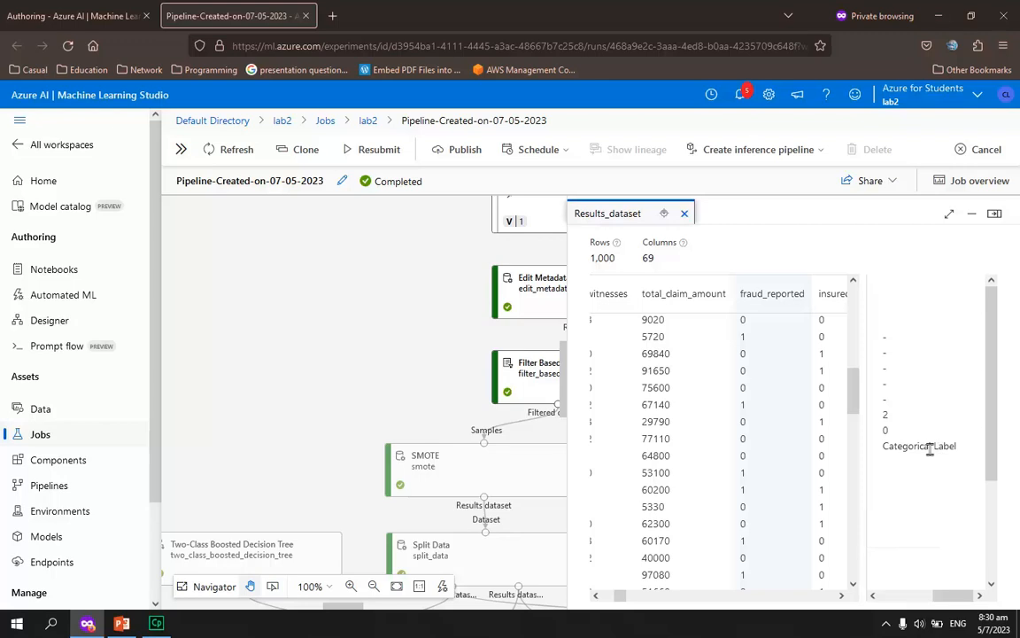
{"action": "left_click_drag", "start_coordinate": [954, 596], "coordinate": [901, 592]}
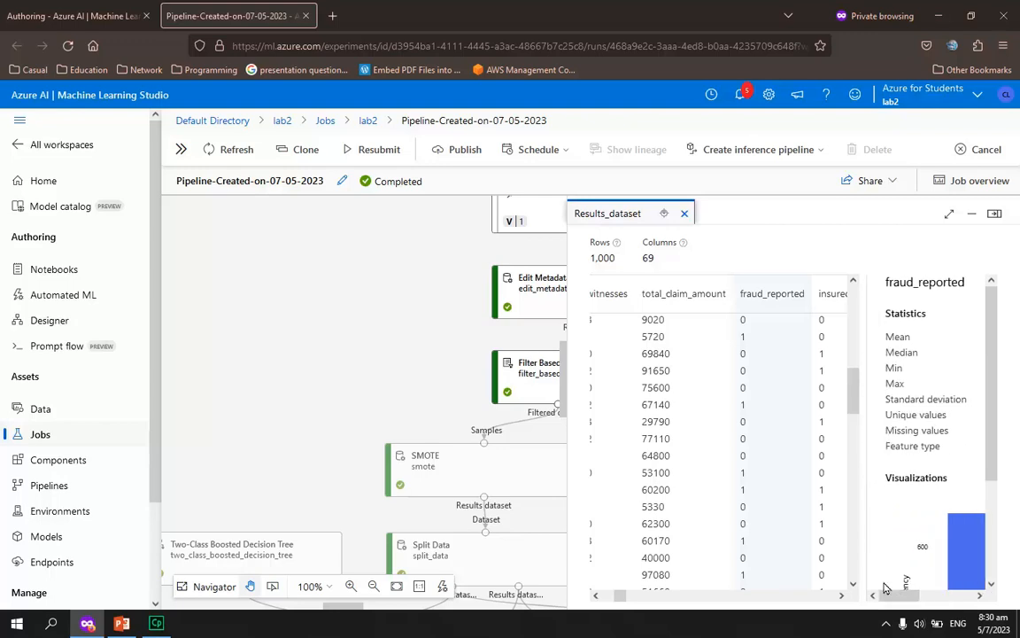
{"action": "left_click", "coordinate": [686, 214]}
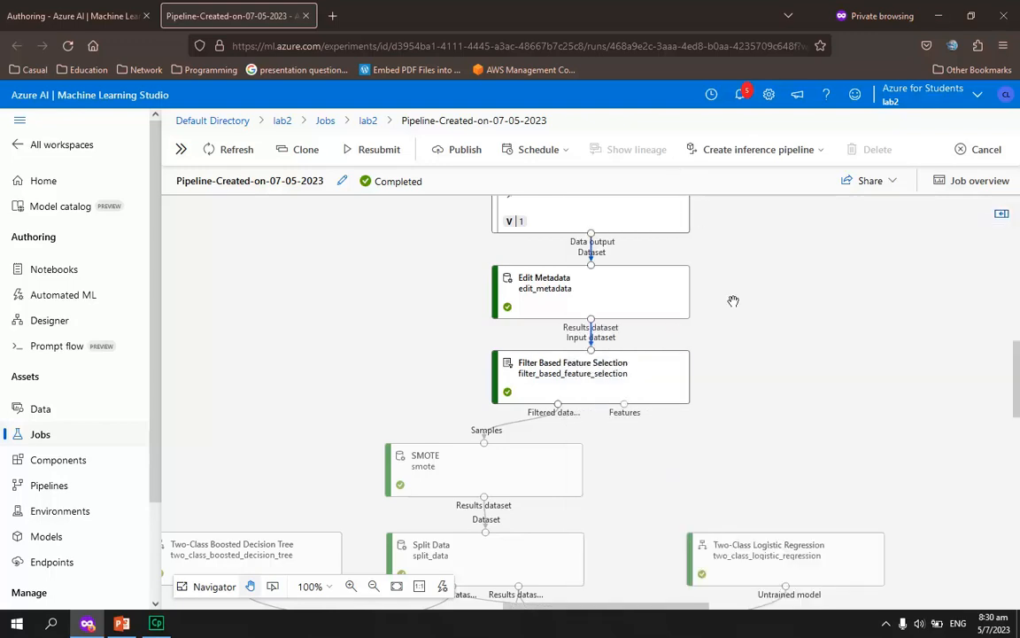
Preview the filtered dataset of the Filter Based Feature Selection component, checking its rows, columns and fraud_reported distribution, and close it
{"action": "right_click", "coordinate": [560, 405]}
{"action": "left_click", "coordinate": [519, 422]}
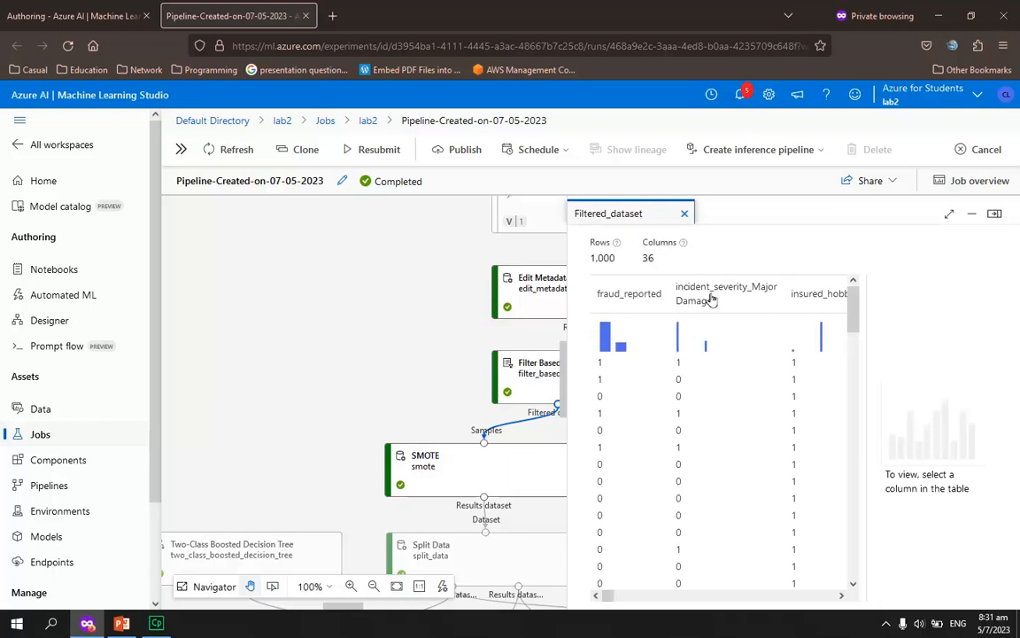
{"action": "left_click", "coordinate": [686, 215]}
{"action": "scroll", "coordinate": [620, 399], "scroll_direction": "down", "scroll_amount": 1}
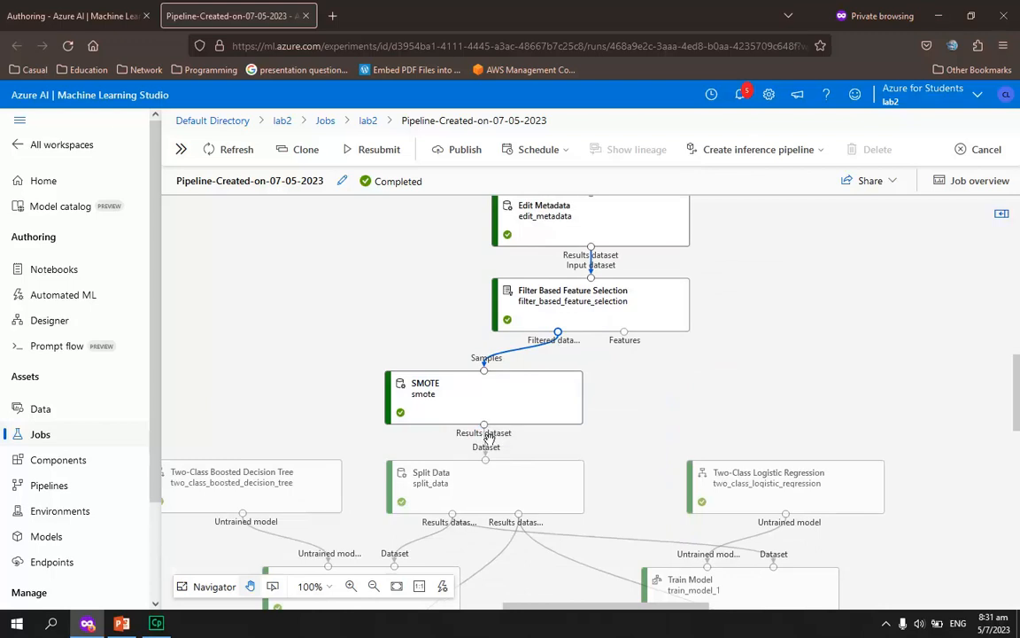
{"action": "right_click", "coordinate": [559, 333]}
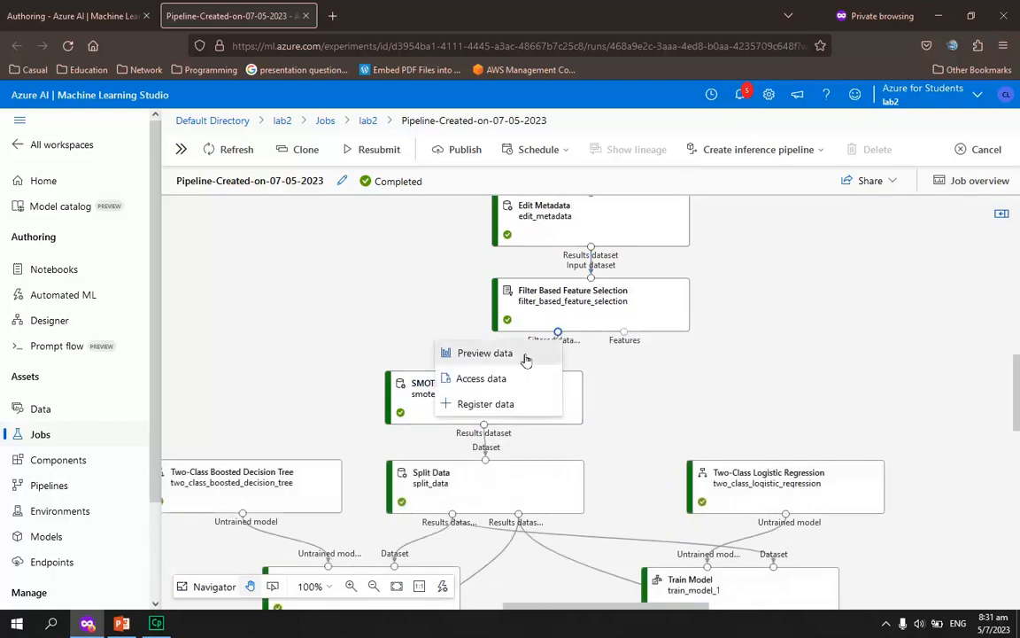
{"action": "left_click", "coordinate": [523, 356]}
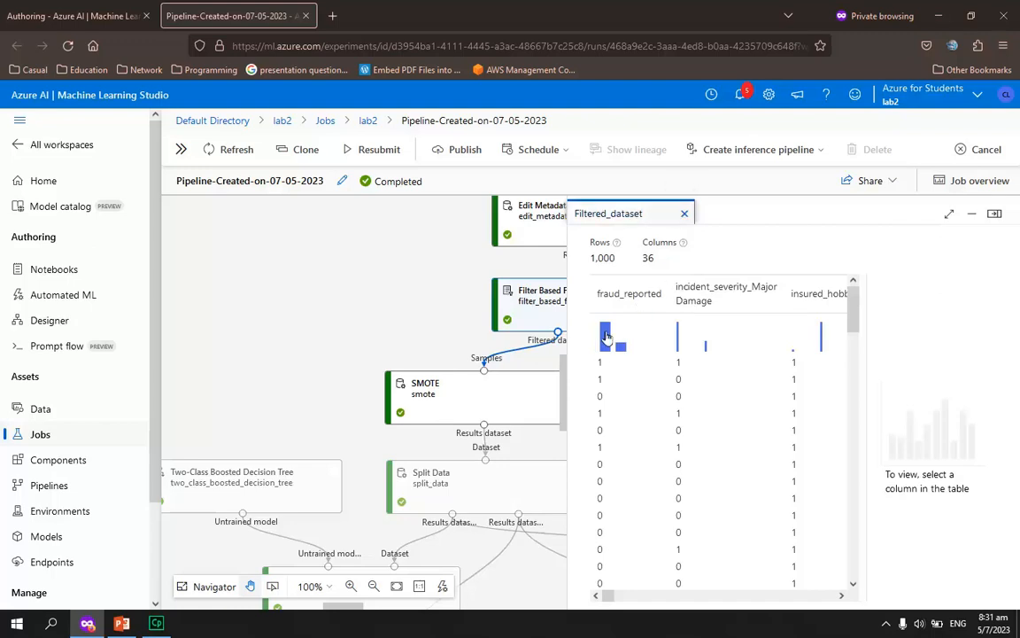
{"action": "left_click", "coordinate": [686, 215]}
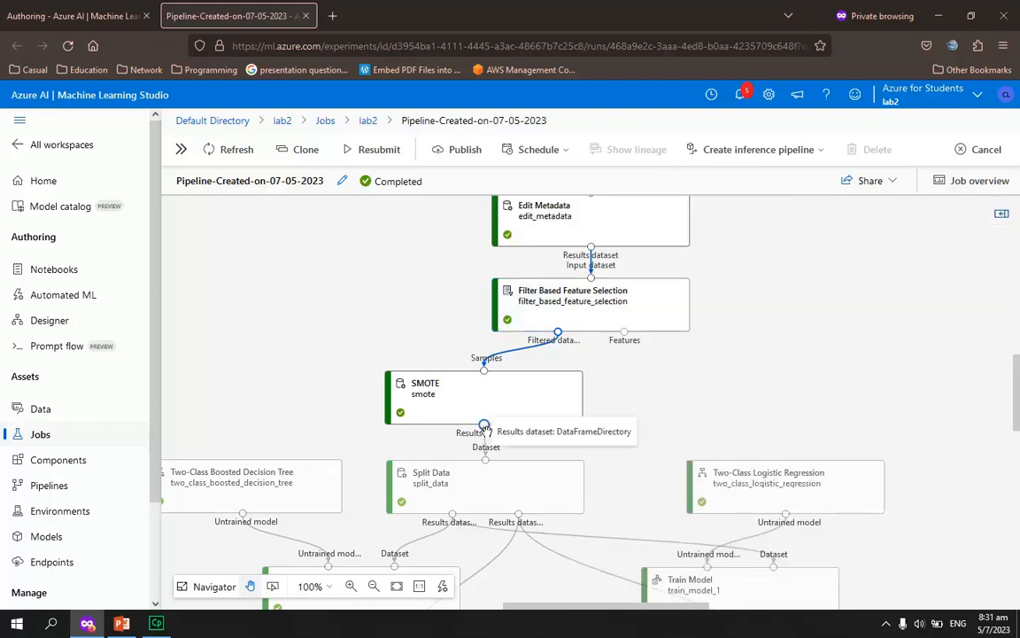
Preview the SMOTE results dataset, compare its row count with the filtered dataset feeding it, and close both previews
{"action": "right_click", "coordinate": [484, 426]}
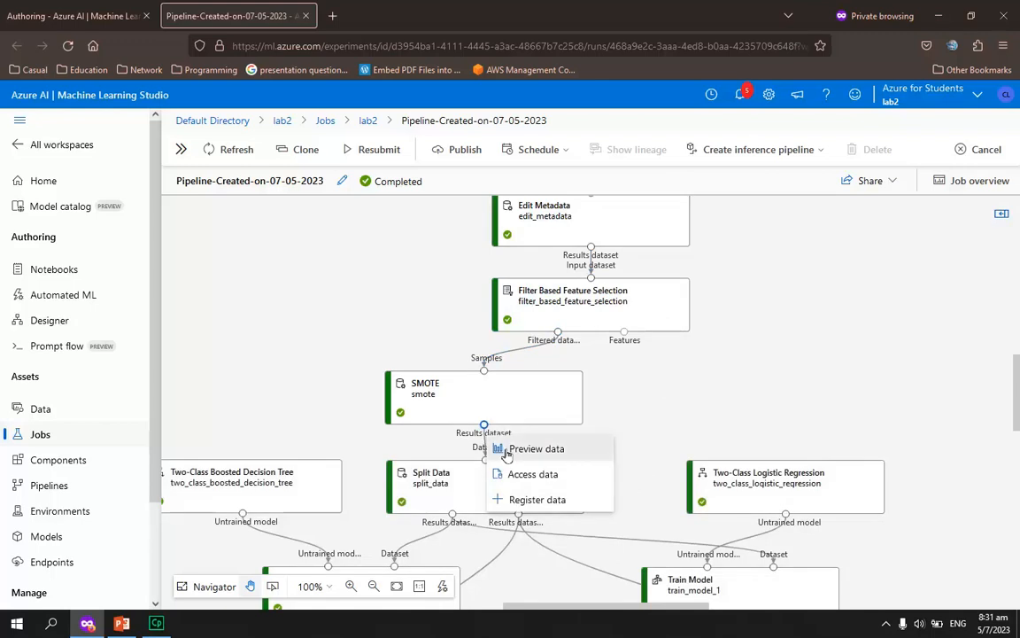
{"action": "left_click", "coordinate": [500, 448]}
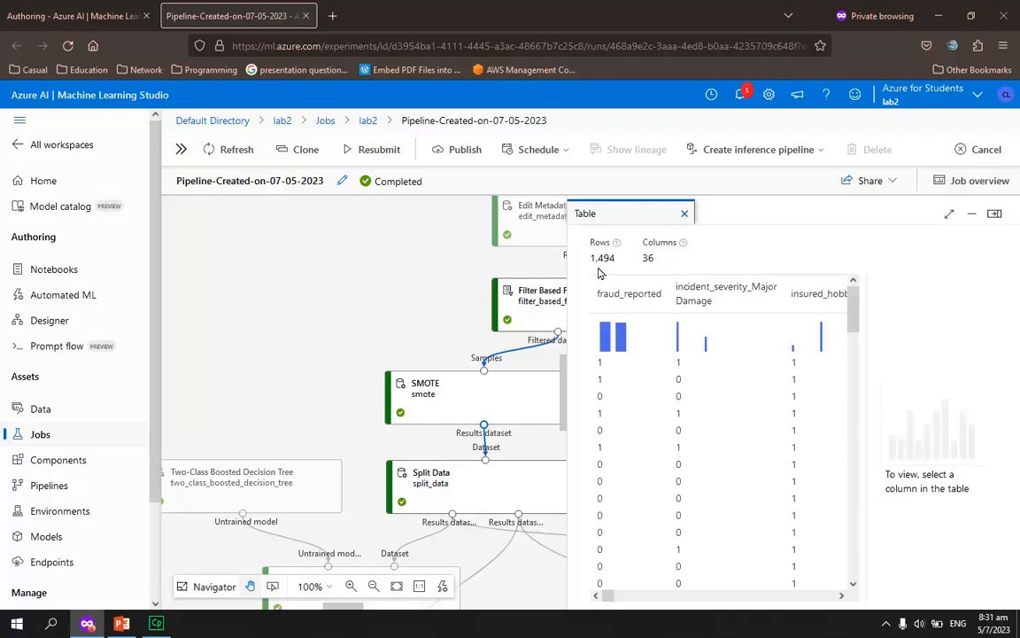
{"action": "left_click", "coordinate": [684, 214]}
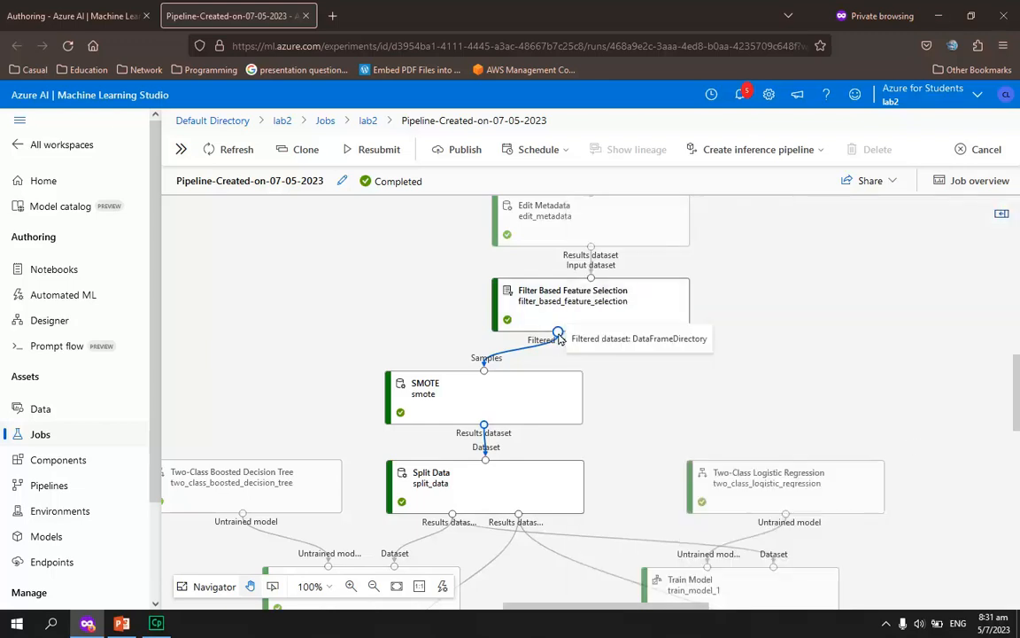
{"action": "left_click", "coordinate": [558, 334]}
{"action": "left_click", "coordinate": [532, 348]}
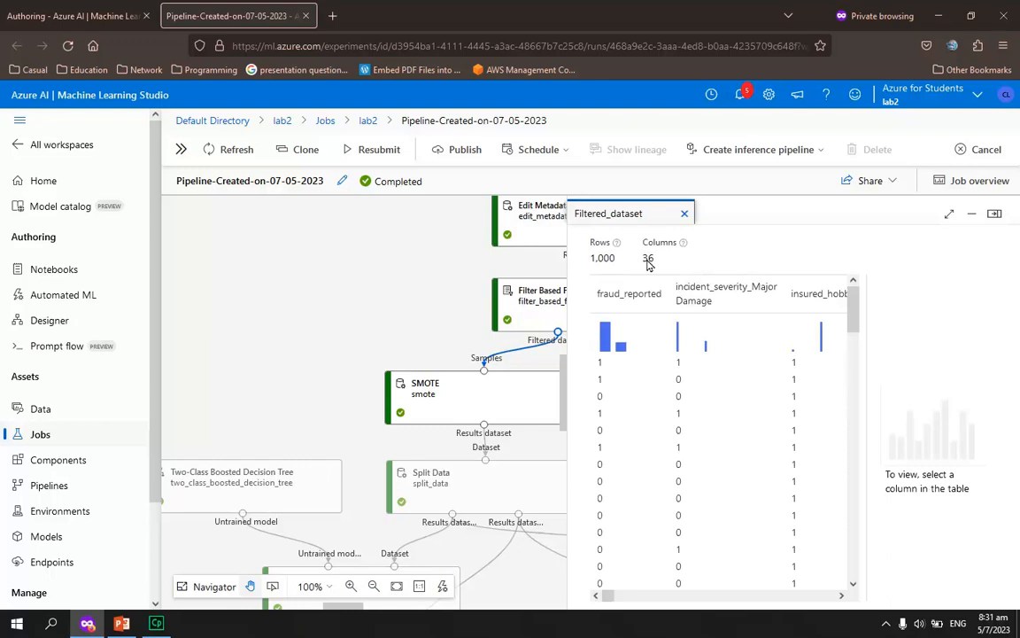
{"action": "left_click", "coordinate": [684, 213]}
Preview the boosted decision tree branch's scored dataset, examine its Scored Labels and Scored Probabilities columns, and close the open previews
{"action": "scroll", "coordinate": [596, 419], "scroll_direction": "down", "scroll_amount": 1}
{"action": "scroll", "coordinate": [596, 419], "scroll_direction": "down", "scroll_amount": 2}
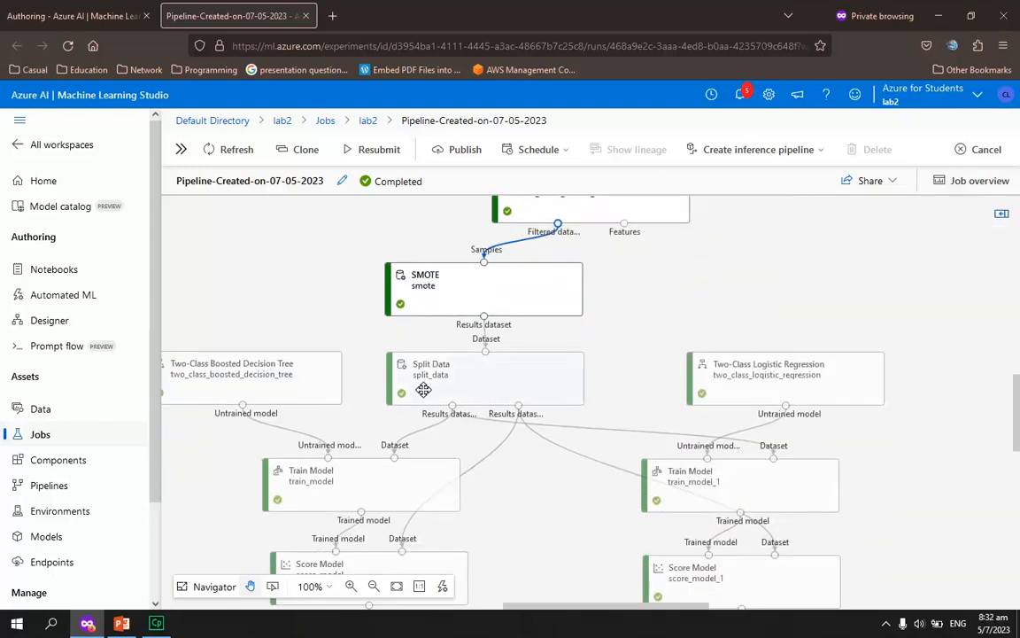
{"action": "scroll", "coordinate": [620, 416], "scroll_direction": "down", "scroll_amount": 3}
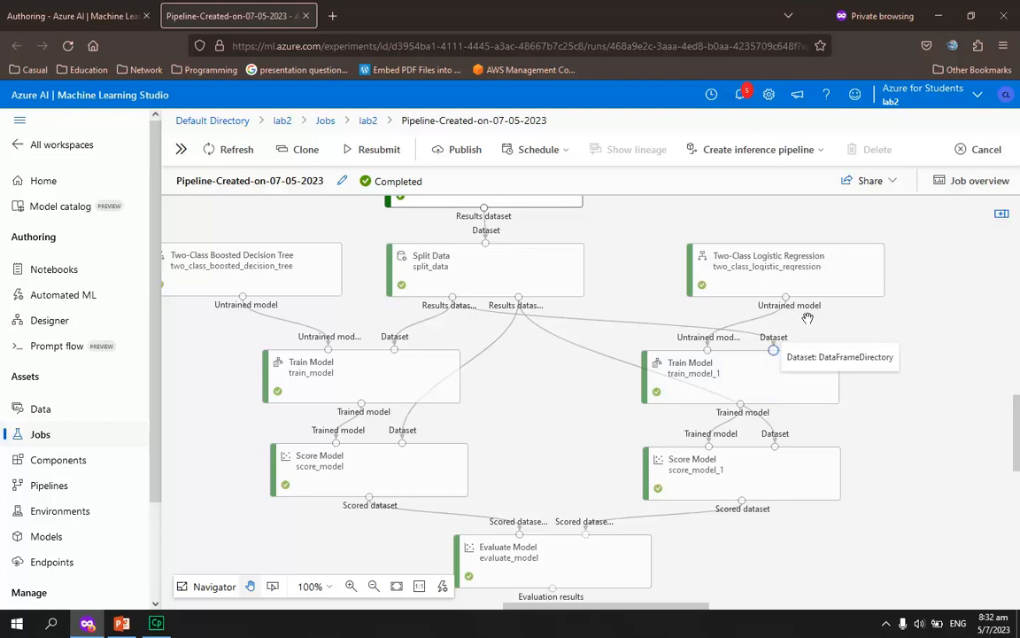
{"action": "scroll", "coordinate": [847, 342], "scroll_direction": "down", "scroll_amount": 1}
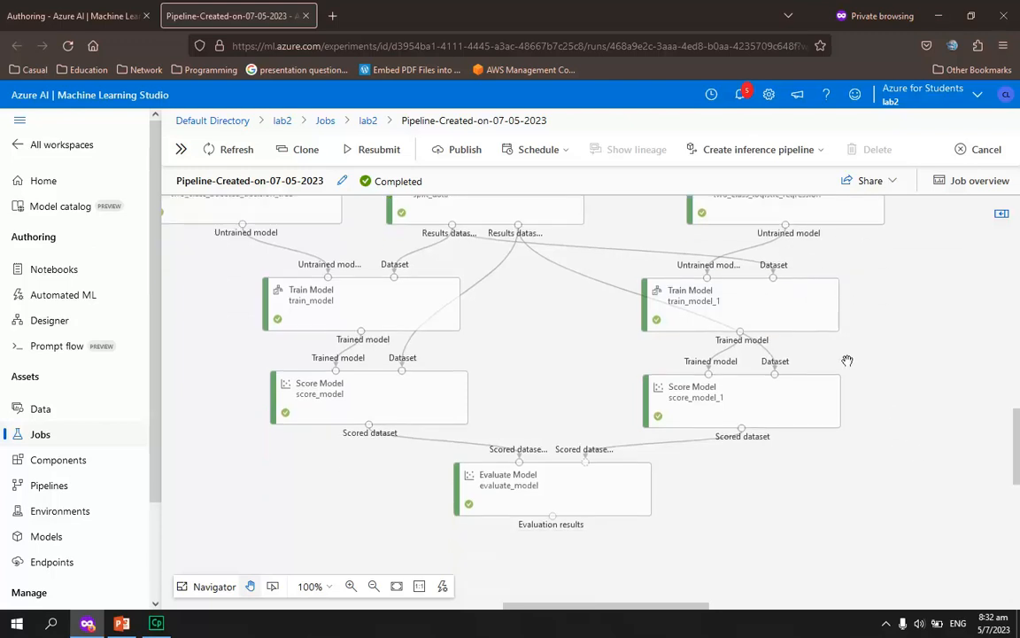
{"action": "left_click", "coordinate": [370, 425]}
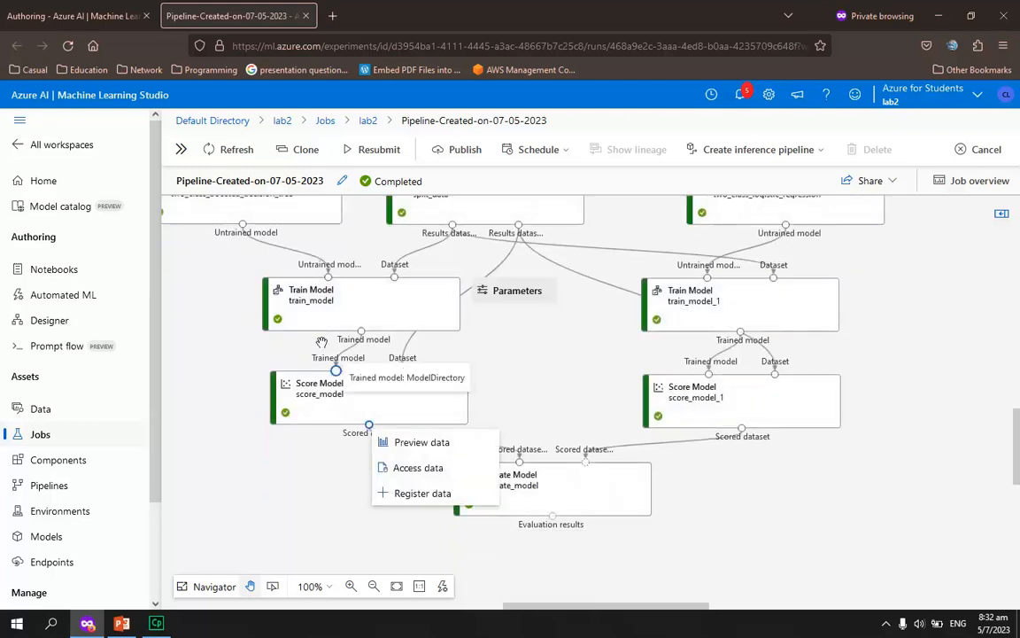
{"action": "scroll", "coordinate": [355, 381], "scroll_direction": "up", "scroll_amount": 1}
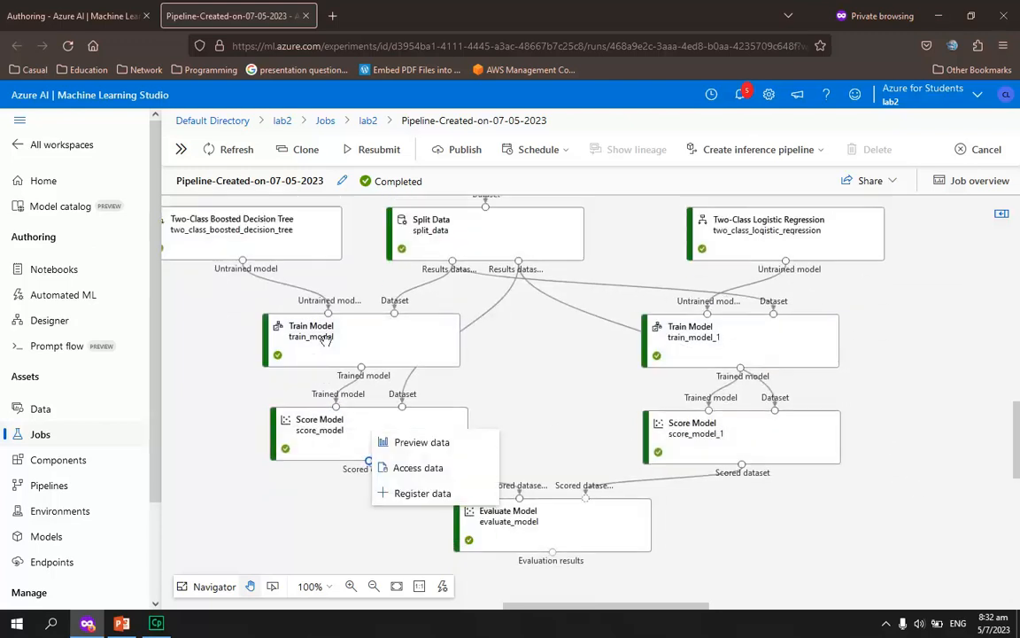
{"action": "left_click", "coordinate": [423, 441]}
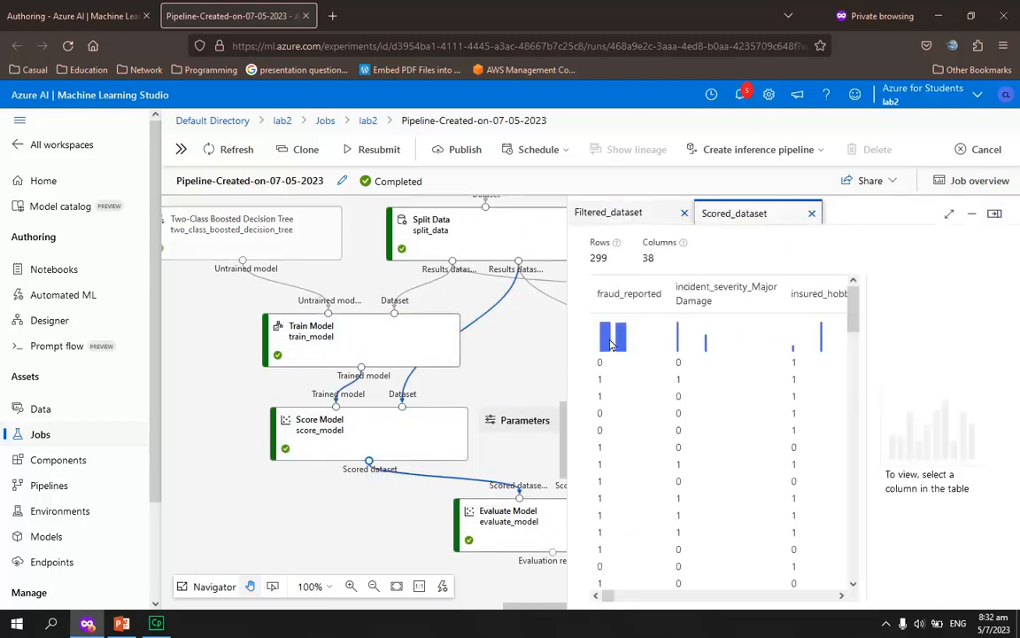
{"action": "left_click_drag", "start_coordinate": [610, 599], "coordinate": [842, 597]}
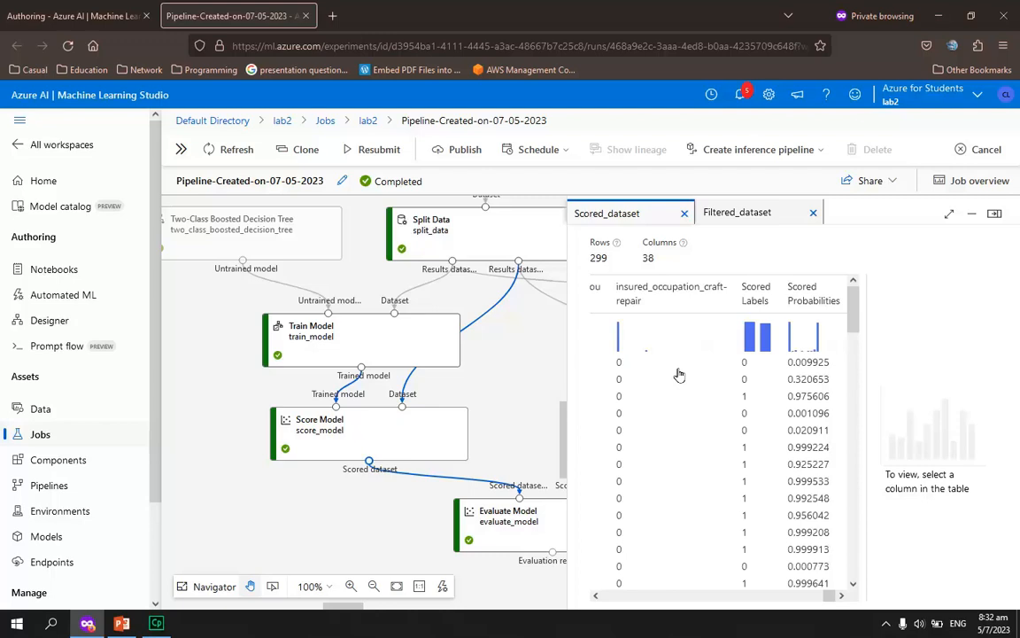
{"action": "left_click", "coordinate": [811, 214]}
{"action": "left_click", "coordinate": [686, 213]}
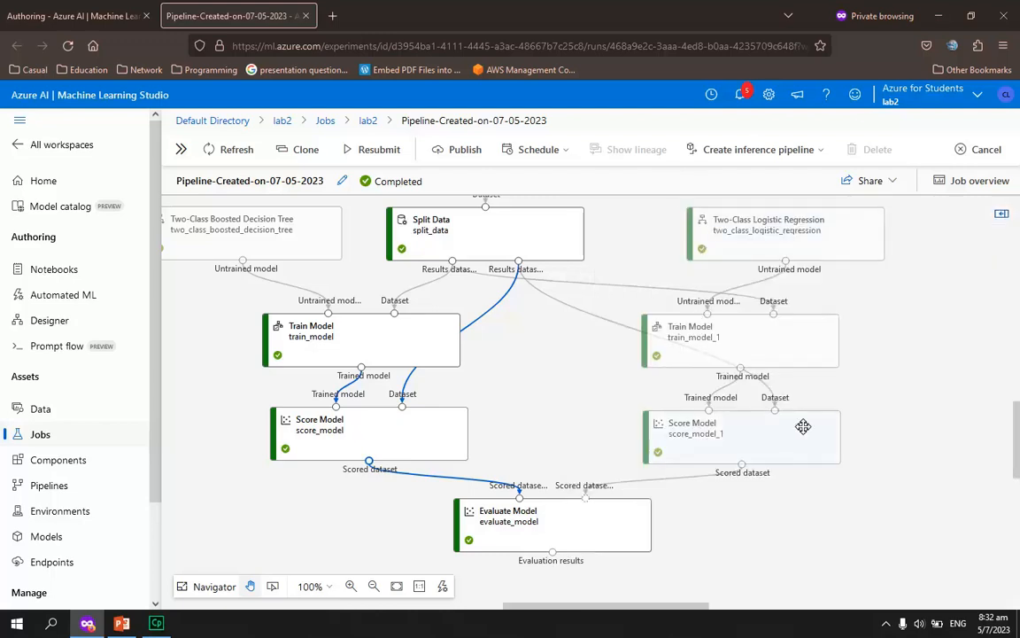
Preview the logistic regression branch's scored dataset, examine the Scored Labels and Scored Probabilities columns, and close a scored dataset preview
{"action": "left_click", "coordinate": [744, 470]}
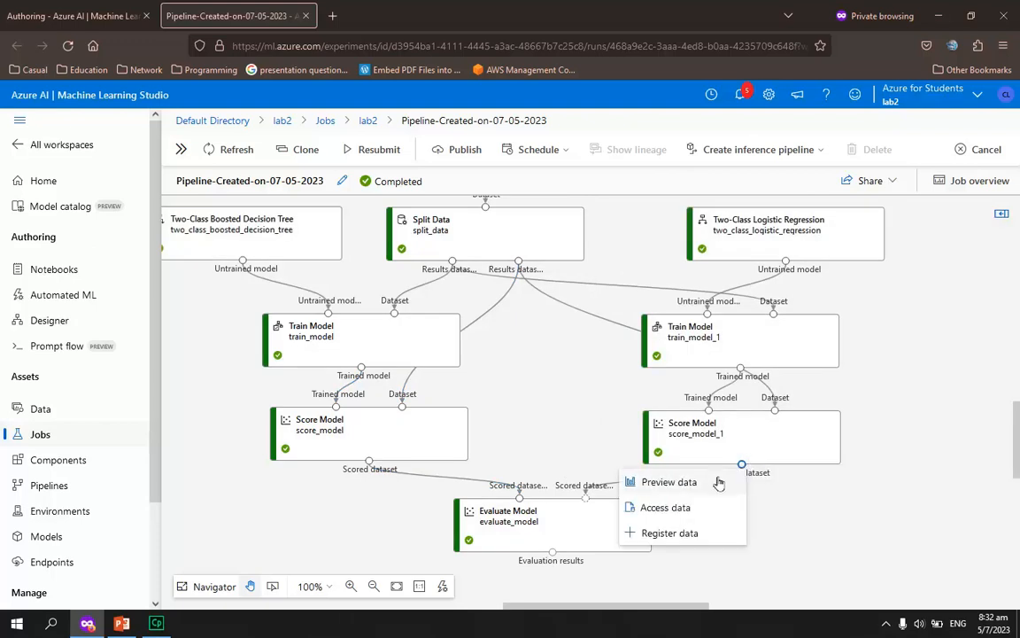
{"action": "left_click", "coordinate": [719, 483]}
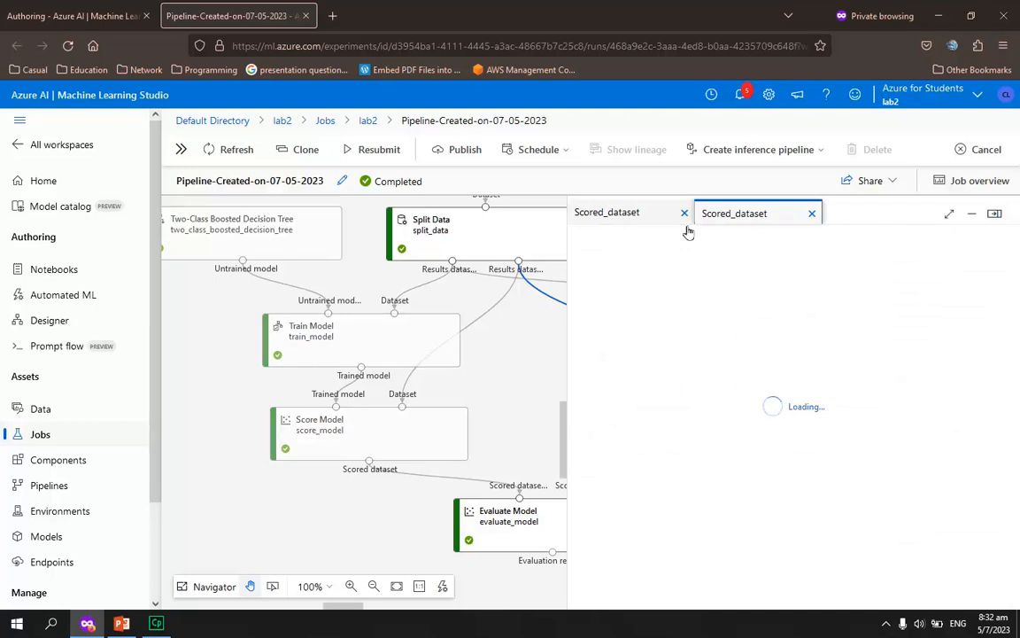
{"action": "left_click", "coordinate": [651, 215]}
{"action": "left_click_drag", "start_coordinate": [609, 597], "coordinate": [828, 596]}
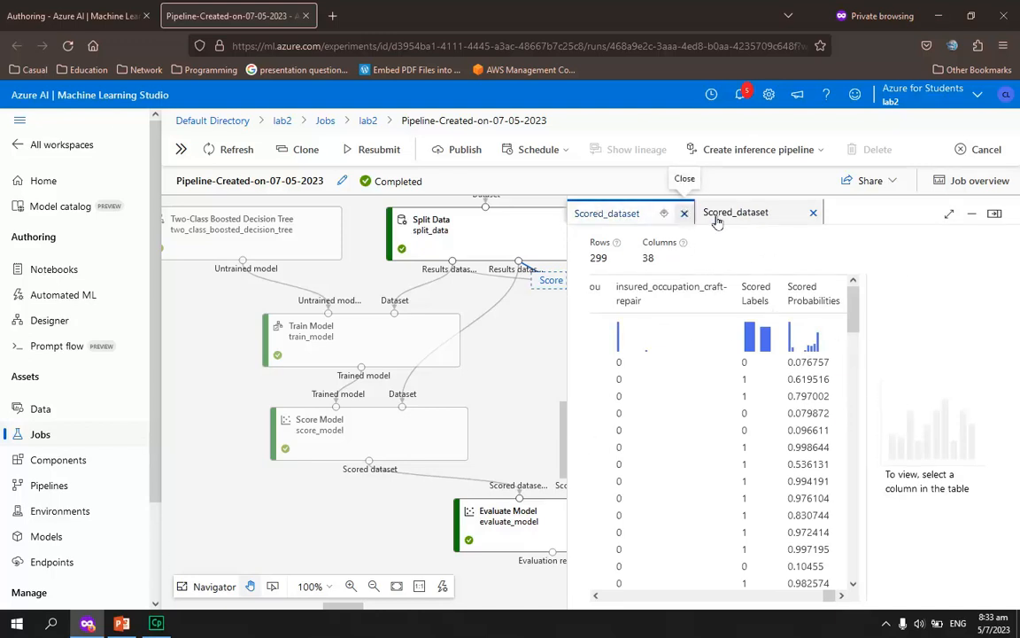
{"action": "left_click", "coordinate": [683, 213]}
{"action": "left_click", "coordinate": [686, 215]}
Preview the Evaluate Model component's evaluation results and compare the ROC and precision-recall curves of the two scored datasets
{"action": "scroll", "coordinate": [599, 410], "scroll_direction": "down", "scroll_amount": 1}
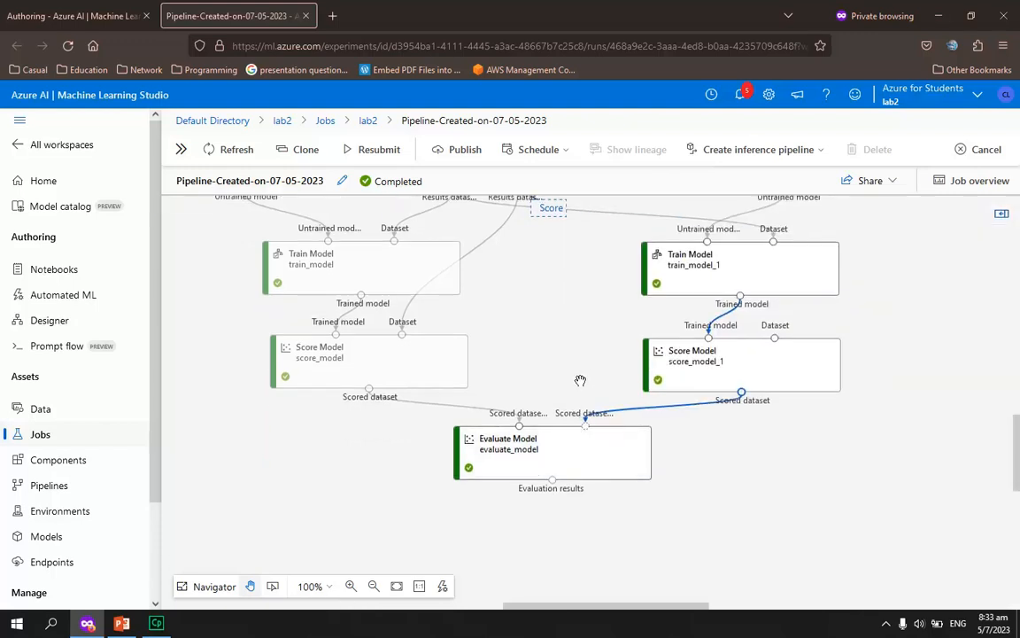
{"action": "right_click", "coordinate": [552, 481]}
{"action": "left_click", "coordinate": [529, 502]}
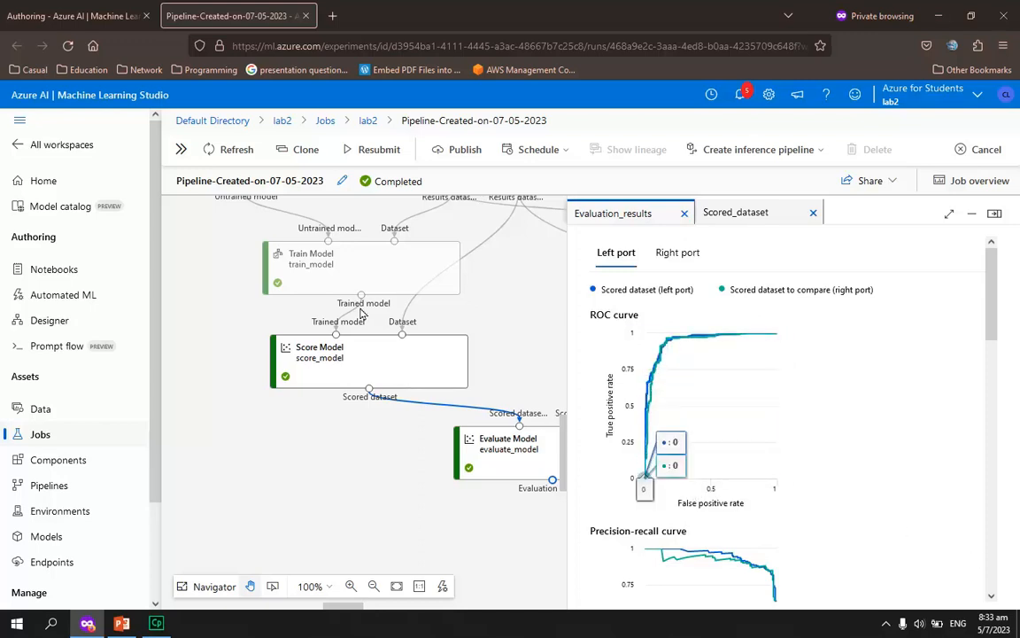
{"action": "scroll", "coordinate": [358, 327], "scroll_direction": "up", "scroll_amount": 1}
{"action": "scroll", "coordinate": [322, 305], "scroll_direction": "up", "scroll_amount": 1}
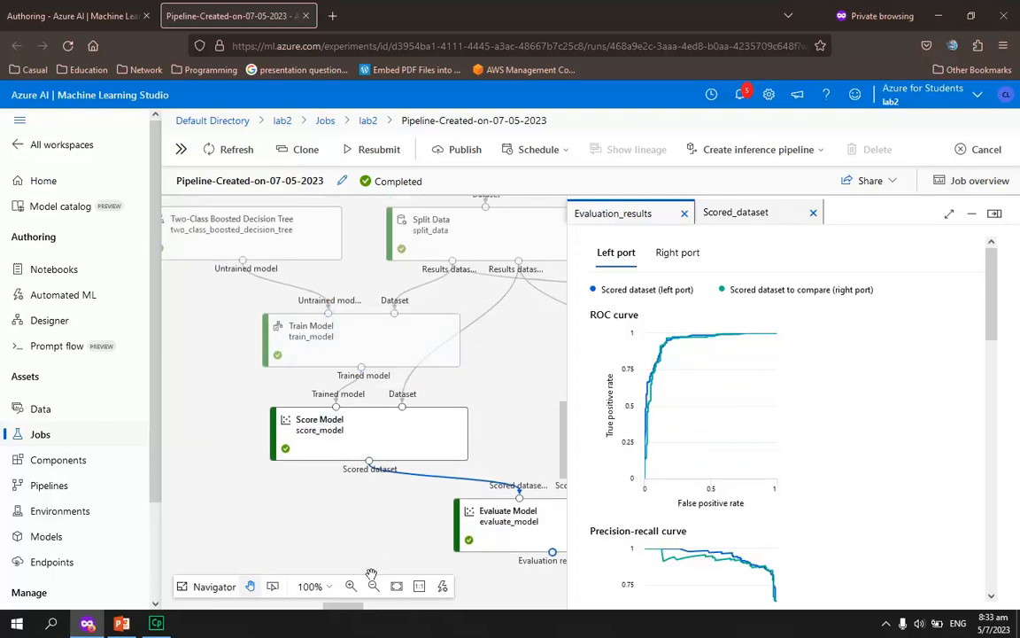
{"action": "mouse_move", "coordinate": [345, 611]}
{"action": "left_mouse_down"}
{"action": "mouse_move", "coordinate": [398, 610]}
{"action": "mouse_move", "coordinate": [352, 611]}
{"action": "left_mouse_up"}
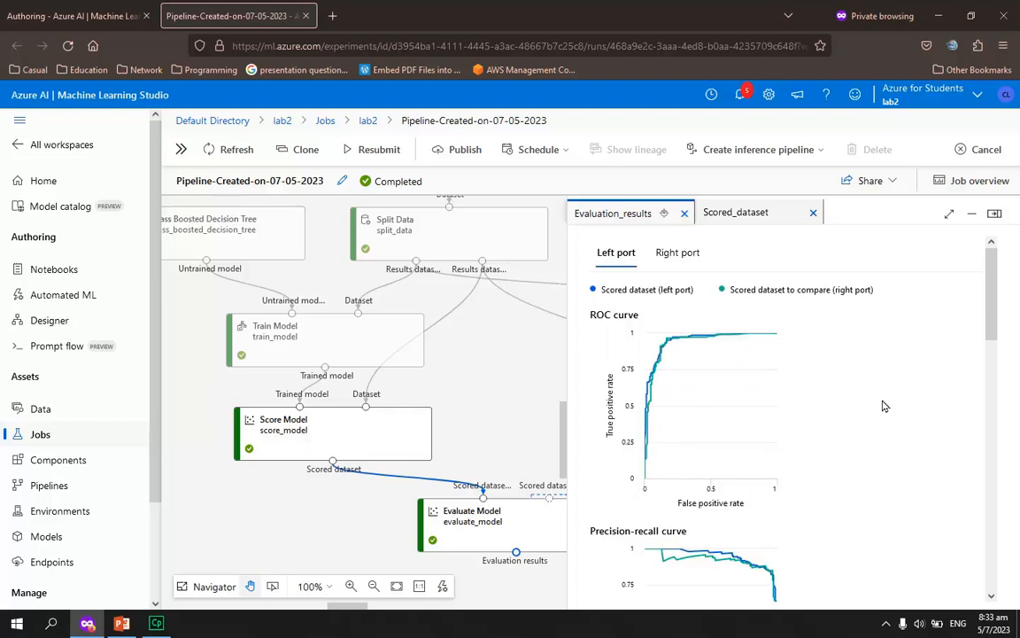
{"action": "scroll", "coordinate": [819, 371], "scroll_direction": "down", "scroll_amount": 5}
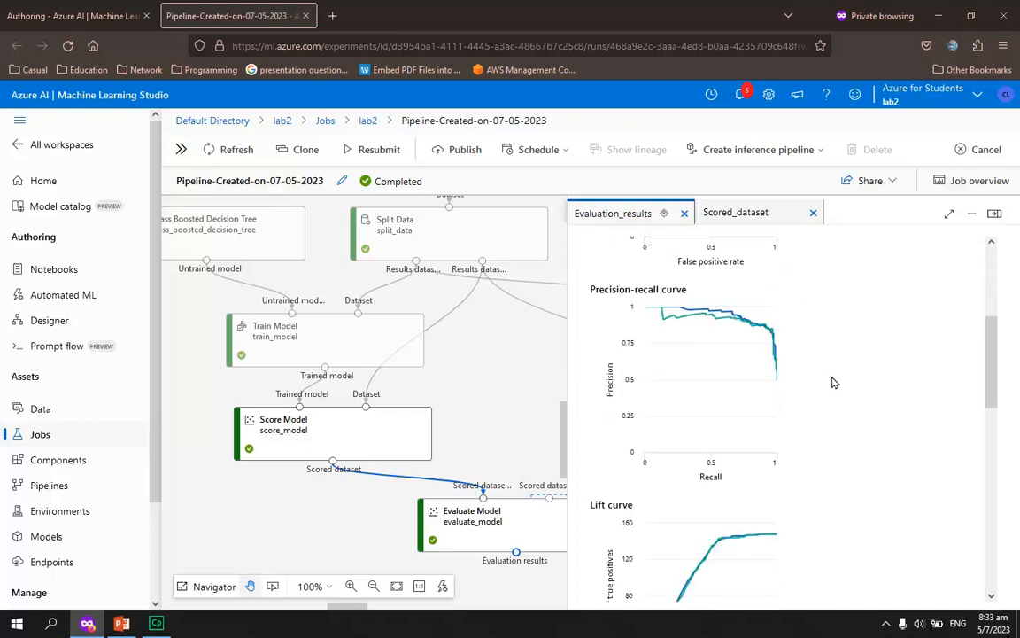
Examine the lift curve, threshold metrics, confusion matrix and score-bin table for the left port, and collapse the evaluation results
{"action": "scroll", "coordinate": [843, 373], "scroll_direction": "down", "scroll_amount": 2}
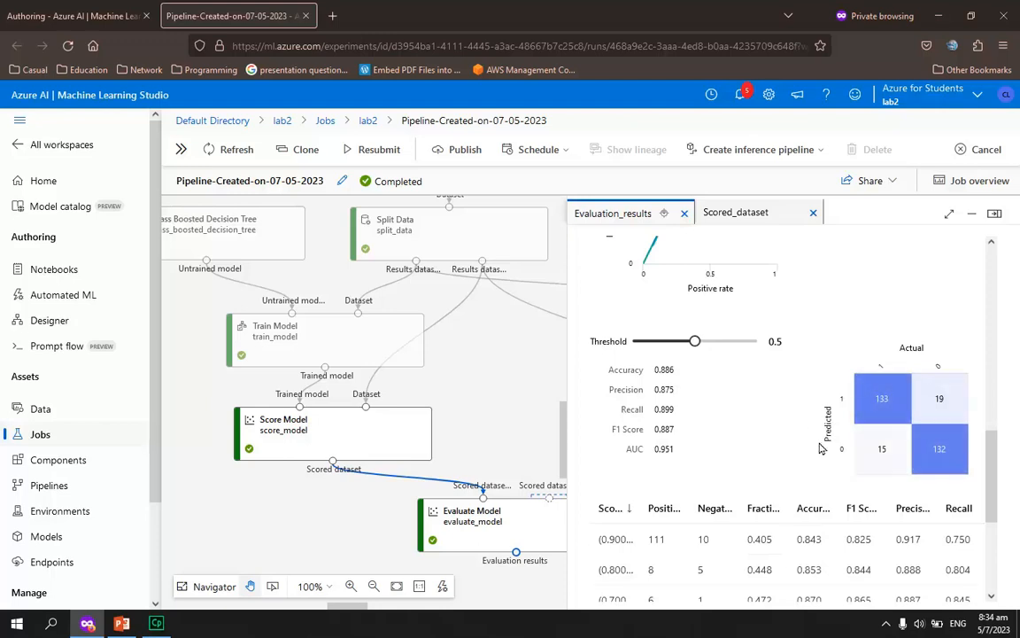
{"action": "scroll", "coordinate": [824, 443], "scroll_direction": "down", "scroll_amount": 3}
{"action": "scroll", "coordinate": [837, 434], "scroll_direction": "up", "scroll_amount": 4}
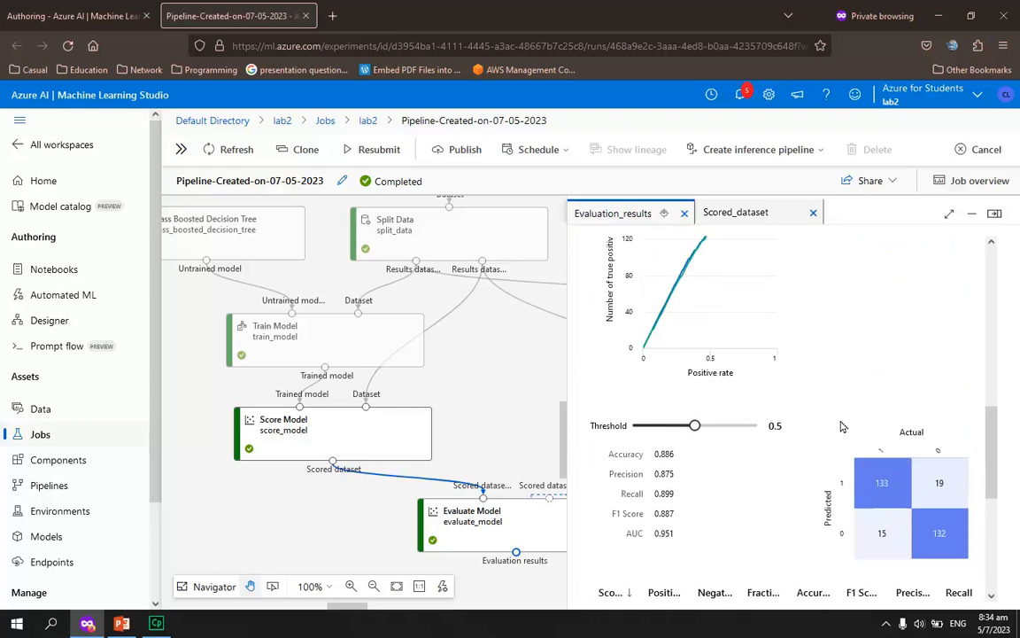
{"action": "scroll", "coordinate": [841, 430], "scroll_direction": "down", "scroll_amount": 4}
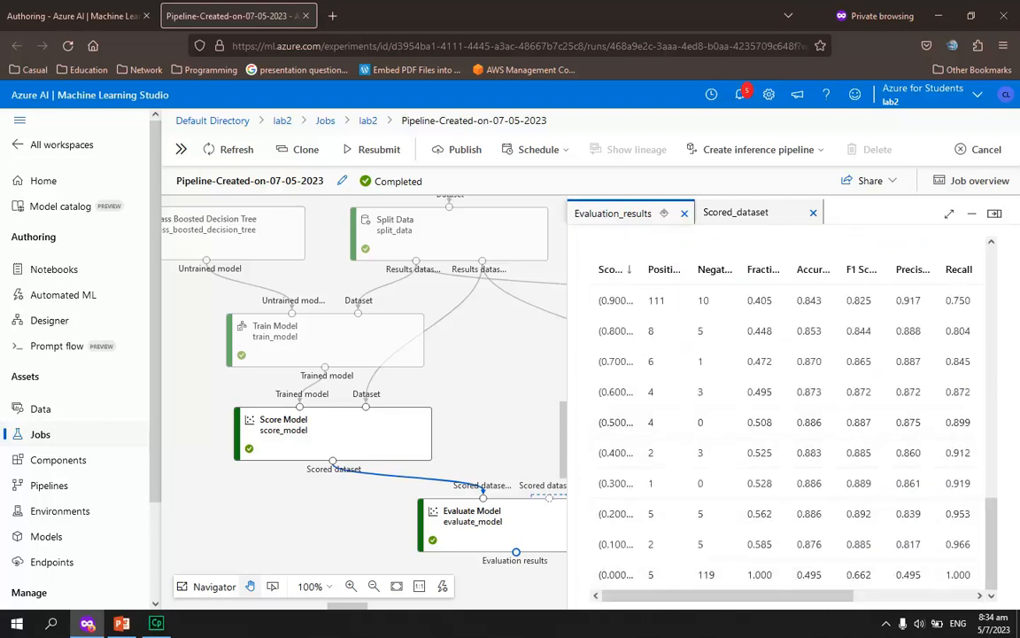
{"action": "mouse_move", "coordinate": [785, 595]}
{"action": "left_mouse_down"}
{"action": "mouse_move", "coordinate": [873, 596]}
{"action": "mouse_move", "coordinate": [771, 595]}
{"action": "left_mouse_up"}
{"action": "scroll", "coordinate": [809, 425], "scroll_direction": "up", "scroll_amount": 5}
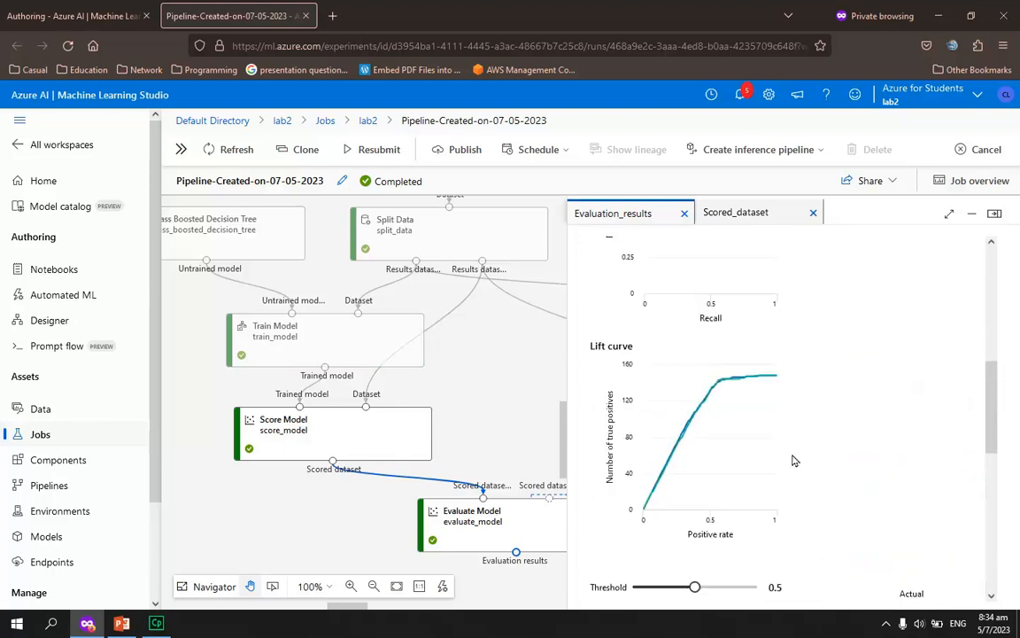
{"action": "scroll", "coordinate": [788, 487], "scroll_direction": "down", "scroll_amount": 2}
{"action": "scroll", "coordinate": [762, 488], "scroll_direction": "up", "scroll_amount": 5}
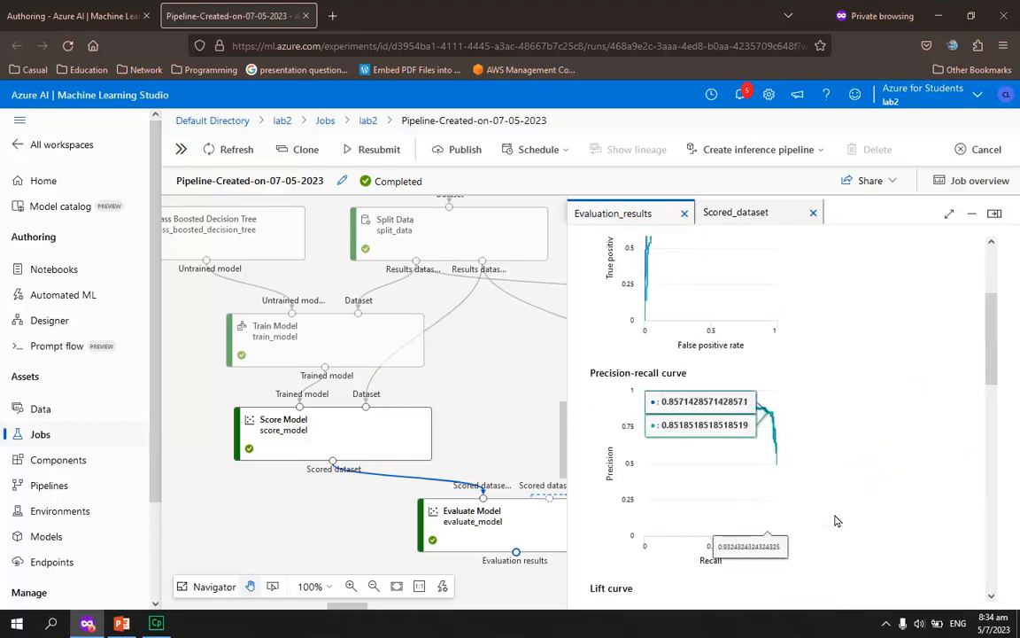
{"action": "scroll", "coordinate": [797, 514], "scroll_direction": "down", "scroll_amount": 6}
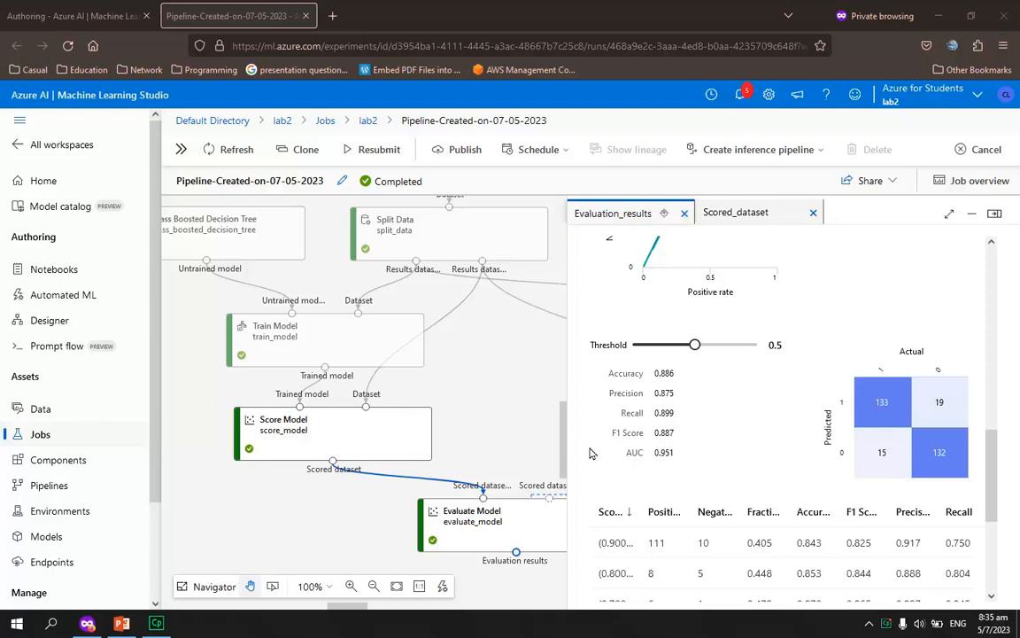
{"action": "left_click", "coordinate": [994, 216]}
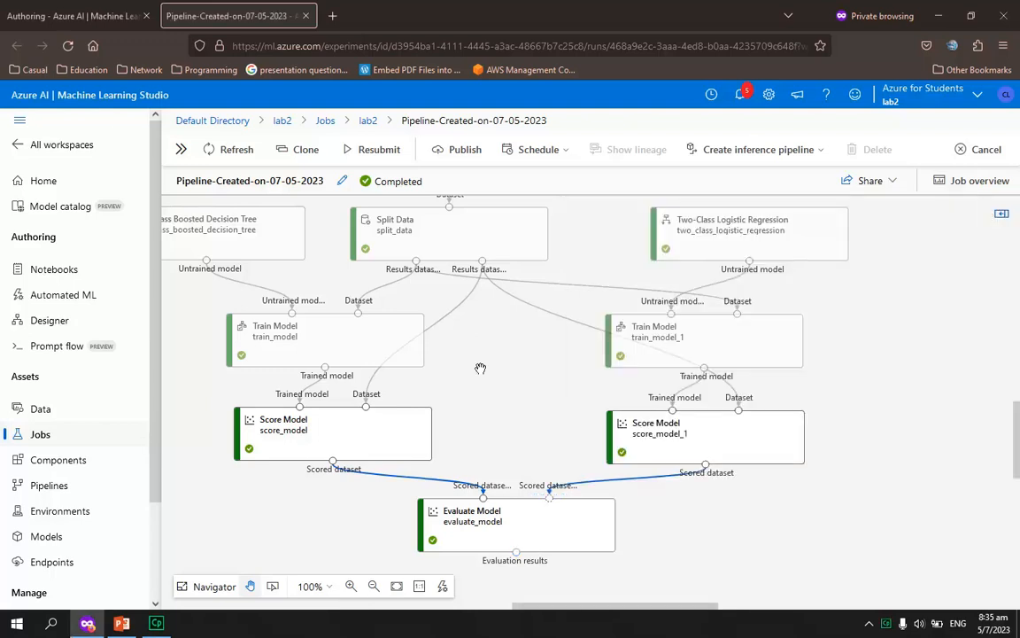
{"action": "left_click_drag", "start_coordinate": [531, 602], "coordinate": [497, 601]}
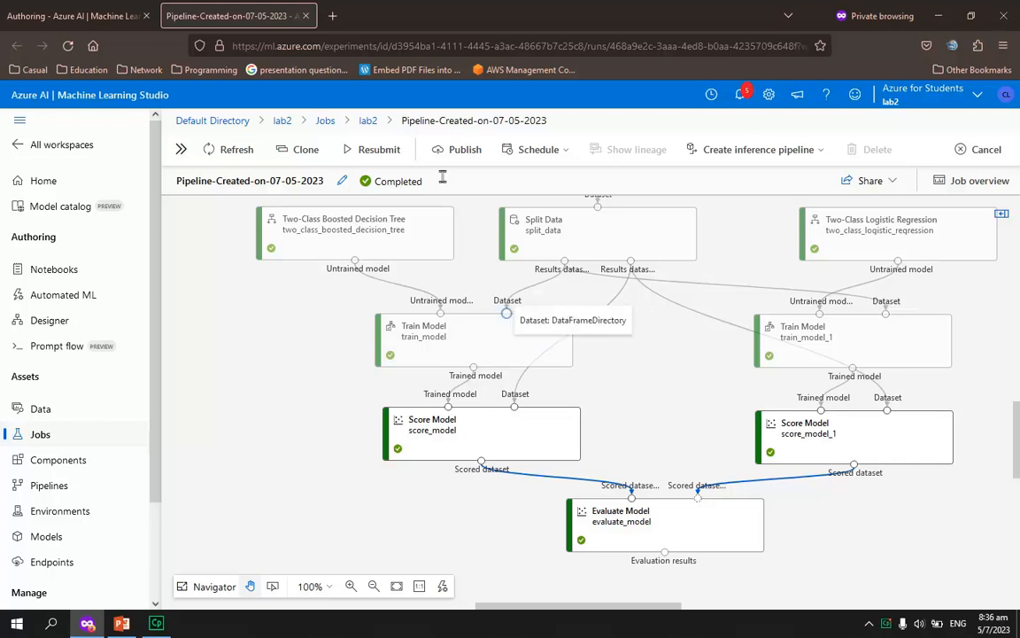
Open the workspace's lab2 resource group in the Azure portal and permanently delete it, entering lab2 as the confirmation name
{"action": "left_click", "coordinate": [971, 99]}
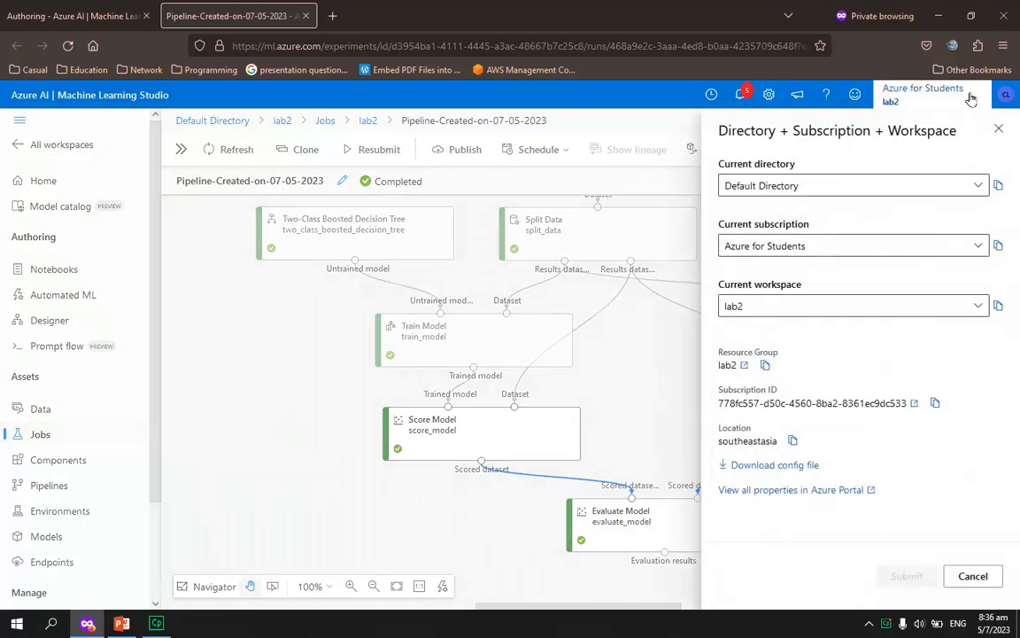
{"action": "left_click", "coordinate": [746, 368]}
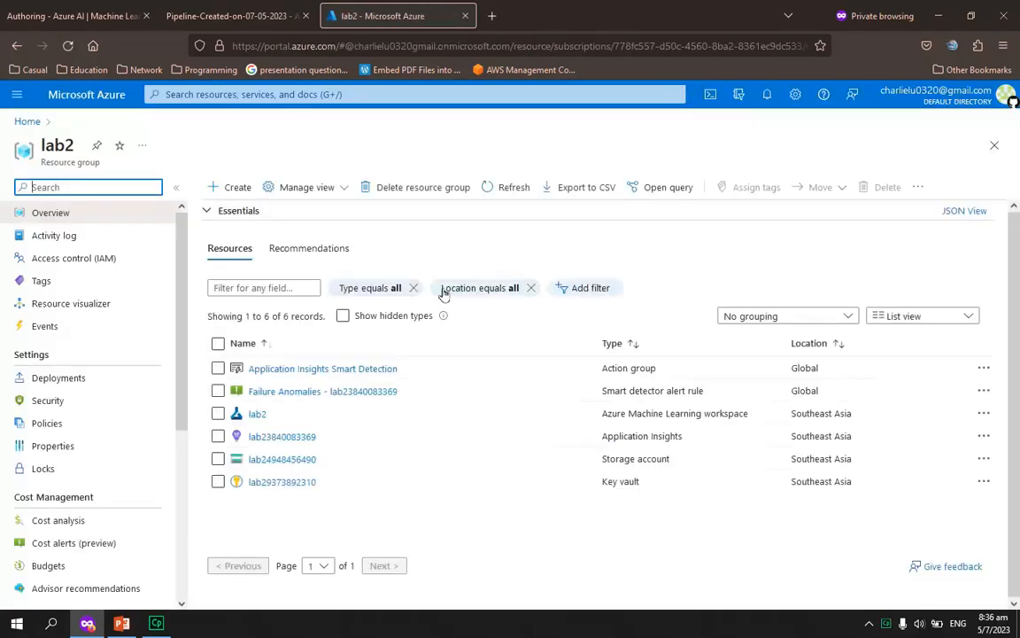
{"action": "left_click", "coordinate": [428, 189]}
{"action": "left_click", "coordinate": [704, 555]}
{"action": "type", "text": "lab2"}
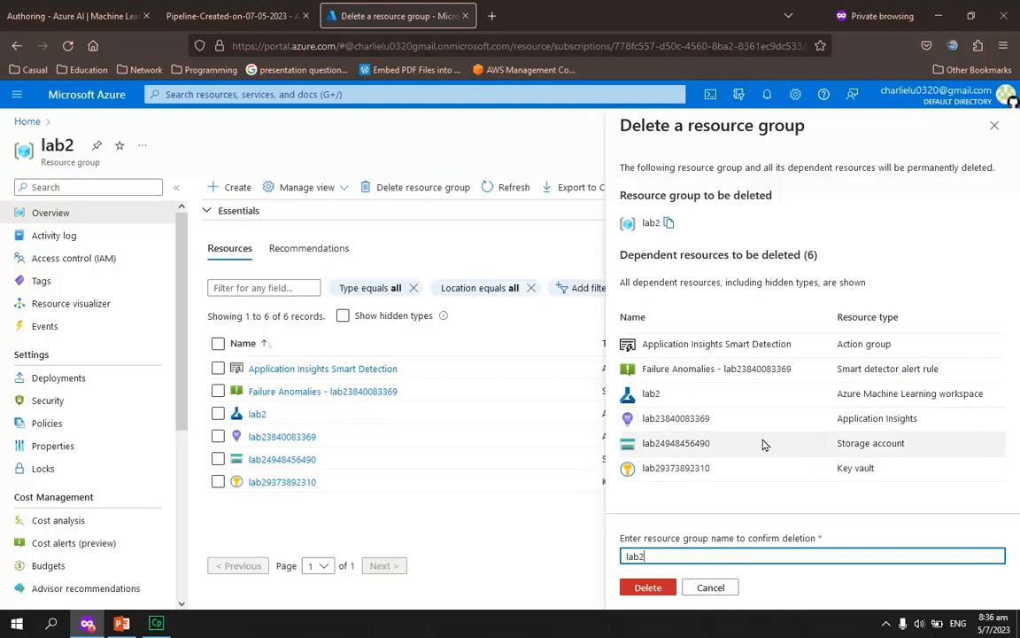
{"action": "left_click", "coordinate": [649, 588]}
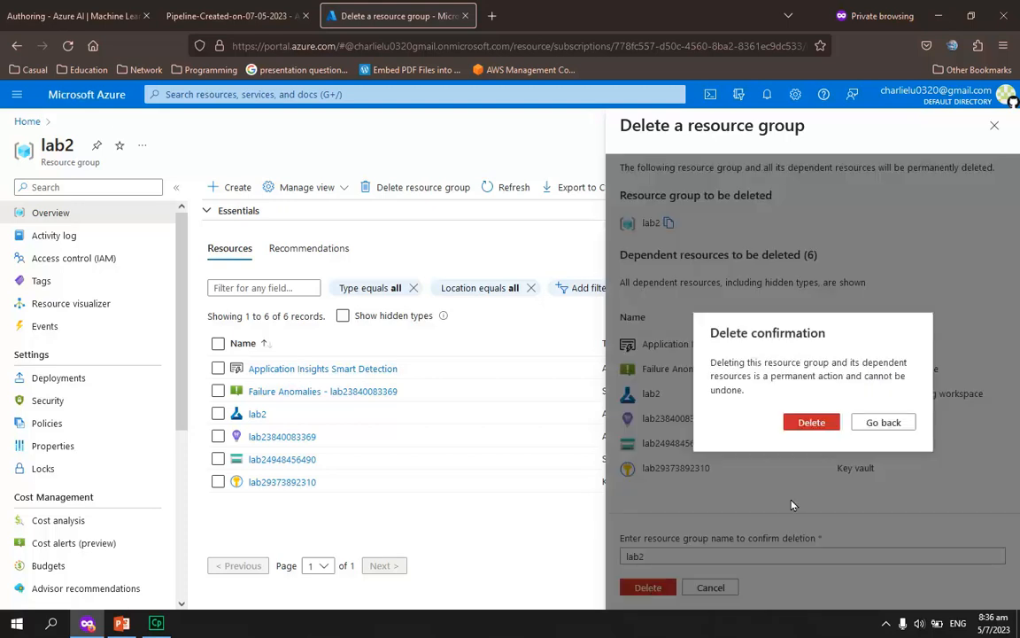
{"action": "left_click", "coordinate": [807, 424]}
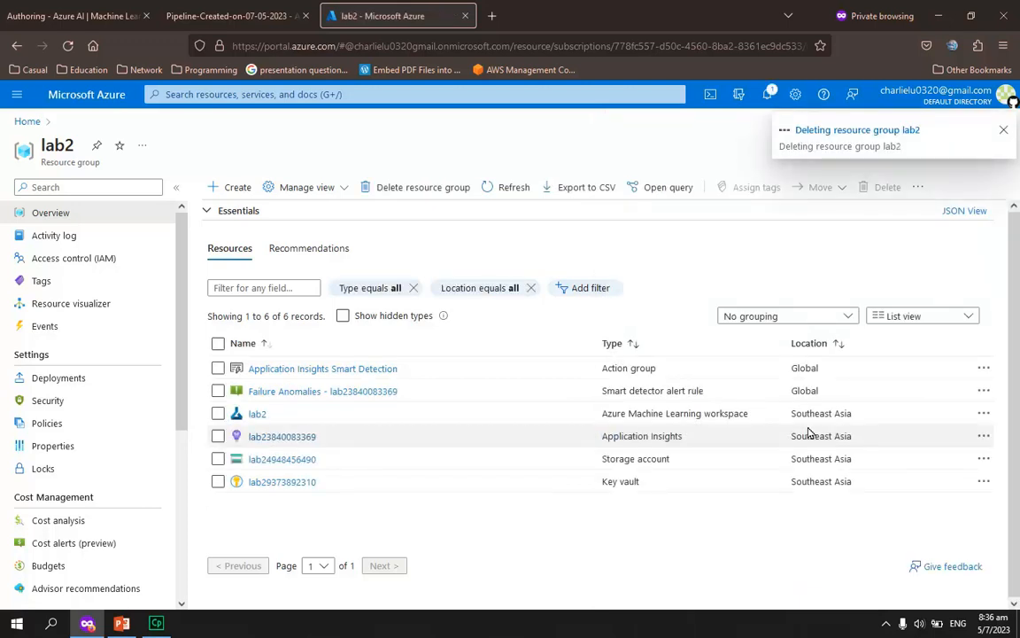
Return to the Azure portal home page and open the recent lab2 resource group to check on its deletion
{"action": "left_click", "coordinate": [29, 122]}
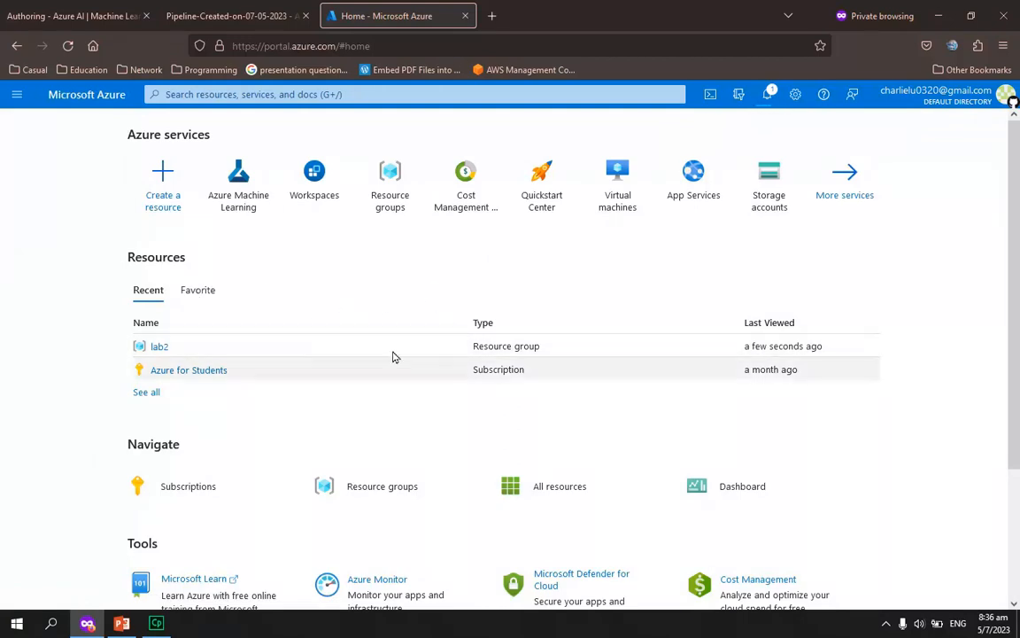
{"action": "left_click", "coordinate": [159, 348]}
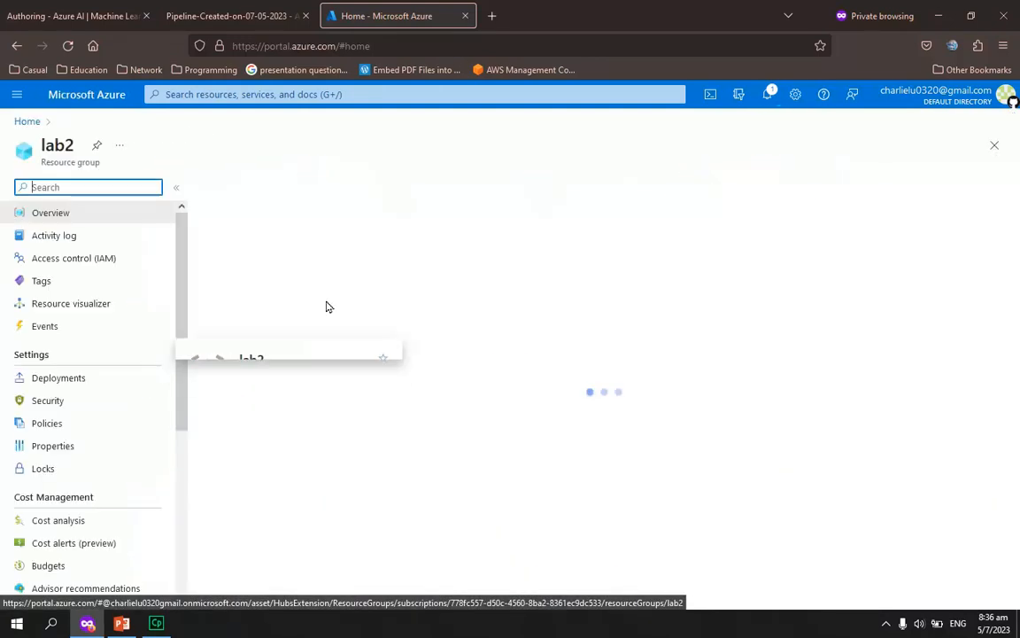